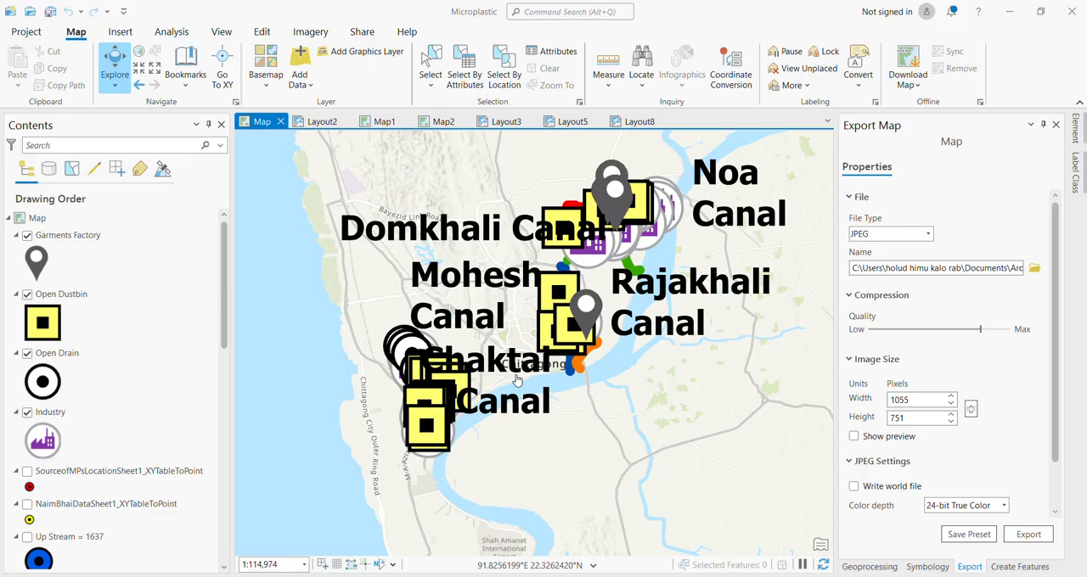
Switch to the Microplastics.aprx folder in File Explorer and open "Source of MPs Location - Sheet1.csv" in Excel.
click(520, 509)
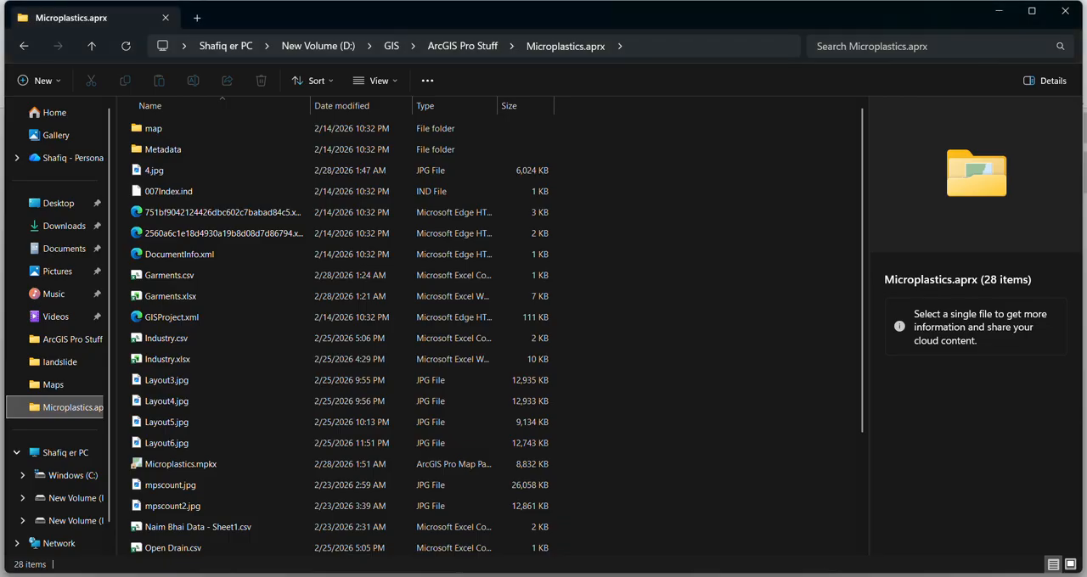
scroll(286, 462, down, 3)
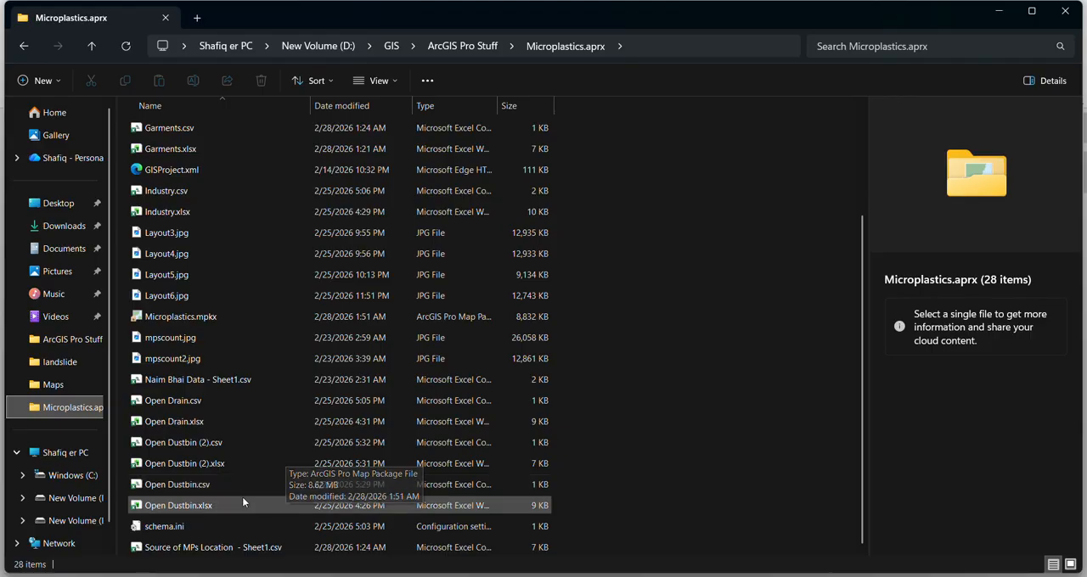
click(230, 546)
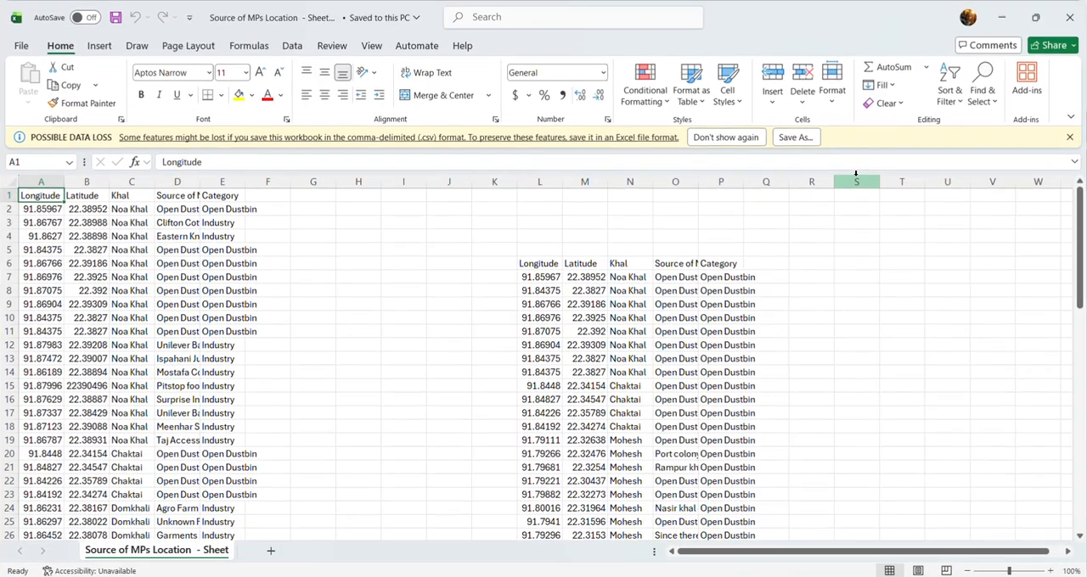
Examine the sheet's Longitude, Latitude, Khal, source location and Category columns from the header to the last record.
scroll(379, 326, down, 1)
scroll(379, 326, up, 1)
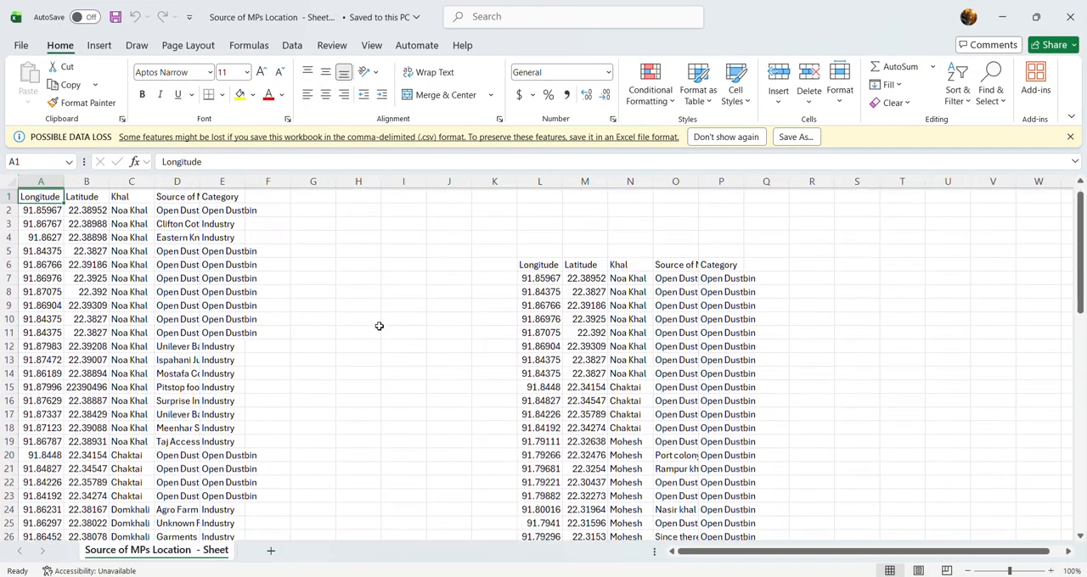
scroll(379, 326, down, 20)
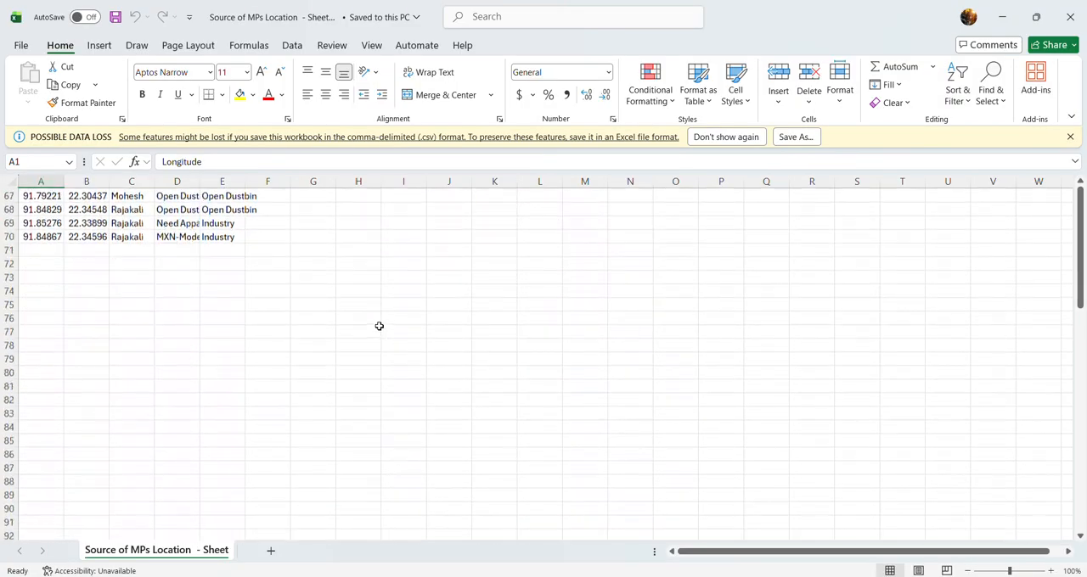
scroll(379, 326, up, 20)
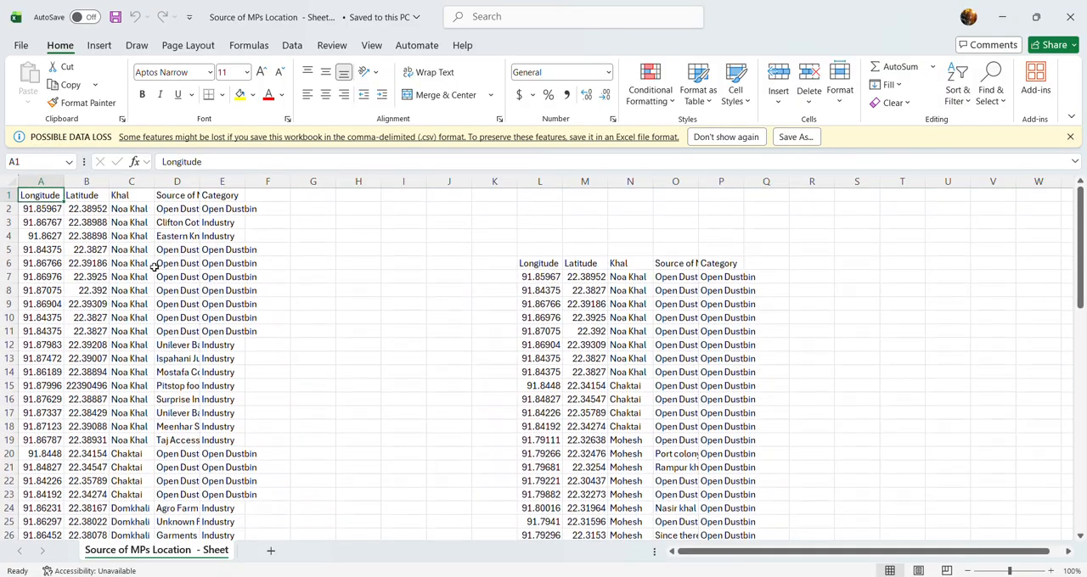
click(85, 197)
click(46, 195)
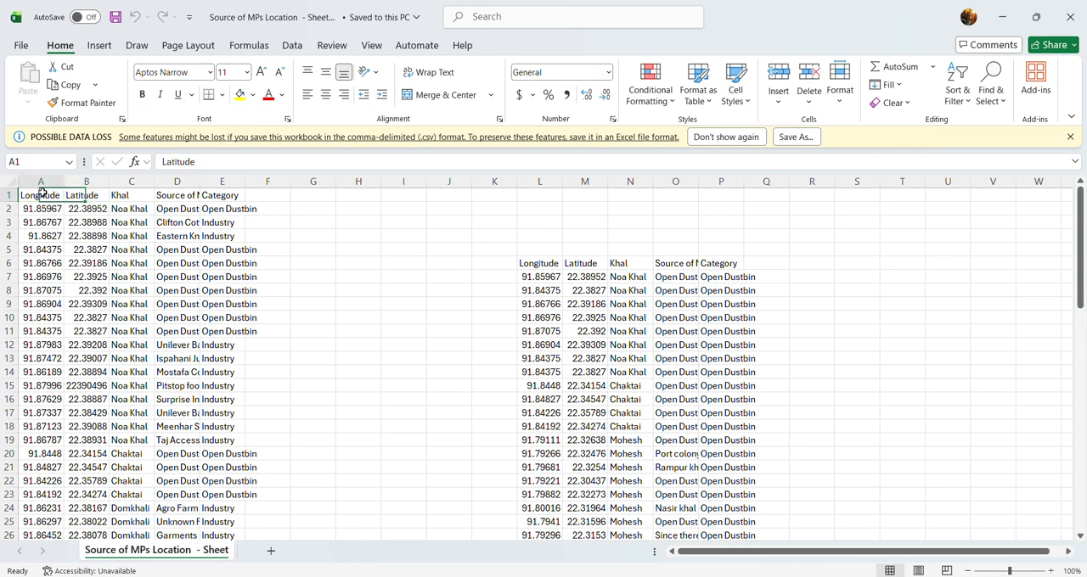
scroll(147, 245, down, 1)
scroll(148, 246, down, 1)
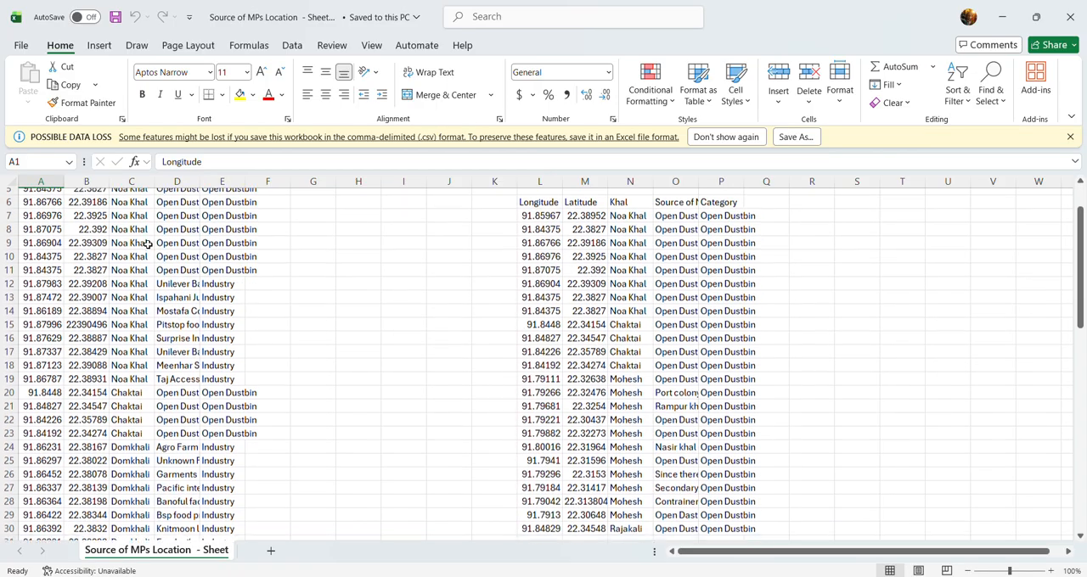
scroll(148, 245, up, 3)
scroll(148, 245, down, 1)
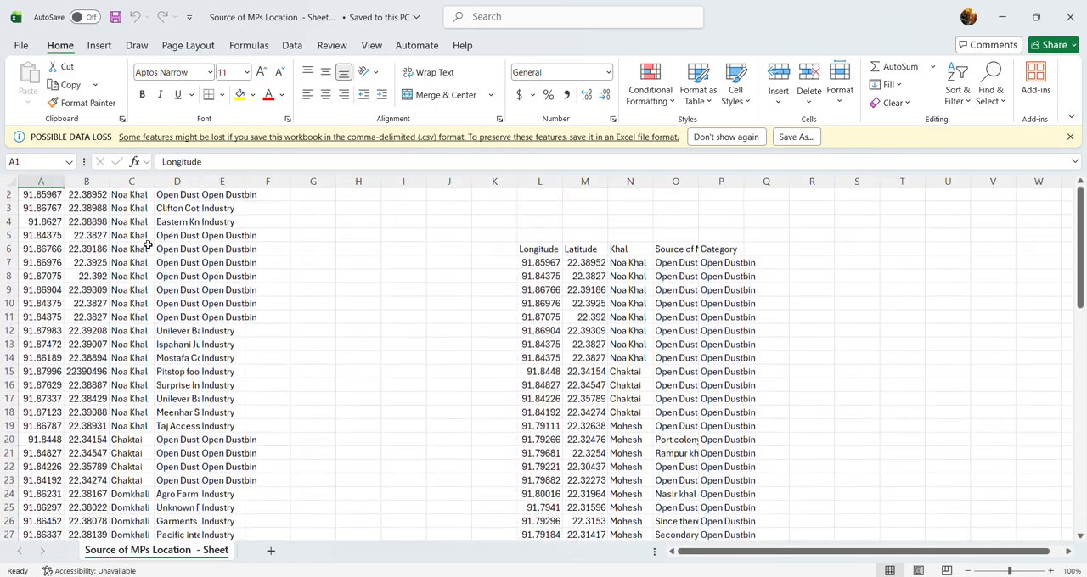
scroll(148, 246, up, 1)
scroll(148, 246, down, 3)
scroll(148, 245, up, 4)
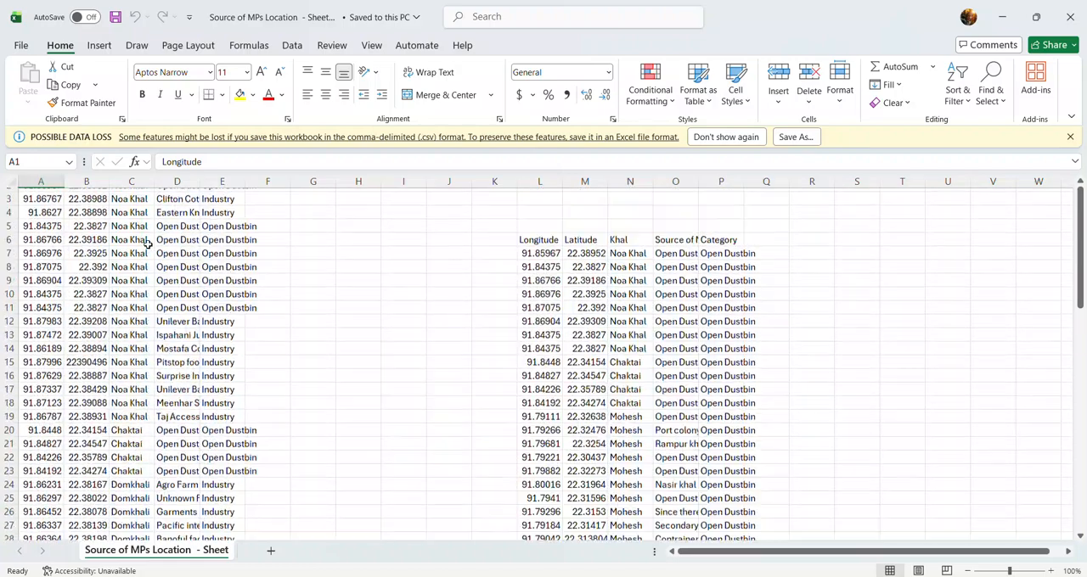
Widen column D so the "Source of MPs Location" header and its entries are readable.
click(232, 196)
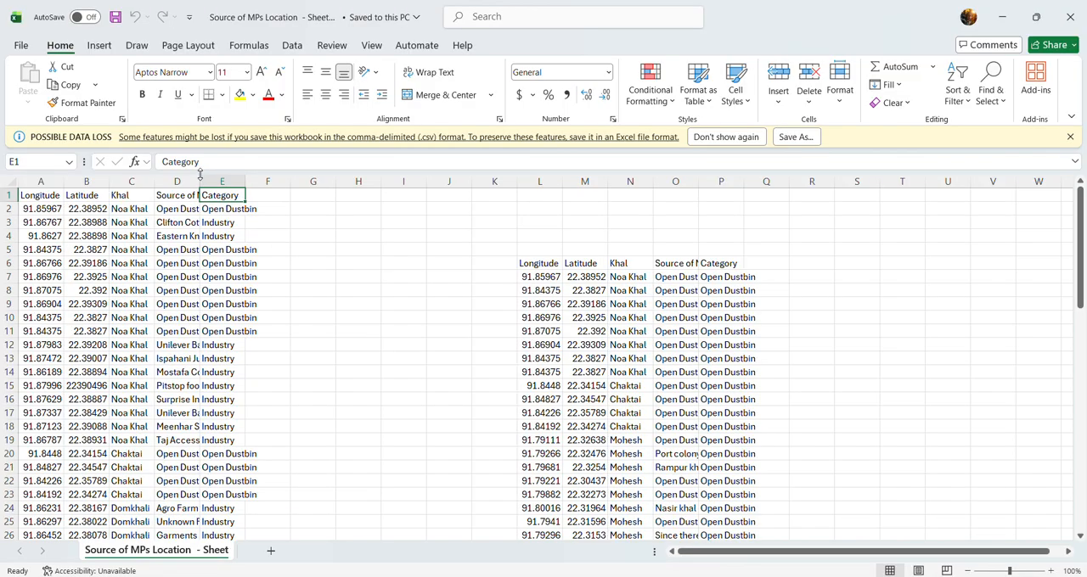
drag(199, 181, 245, 184)
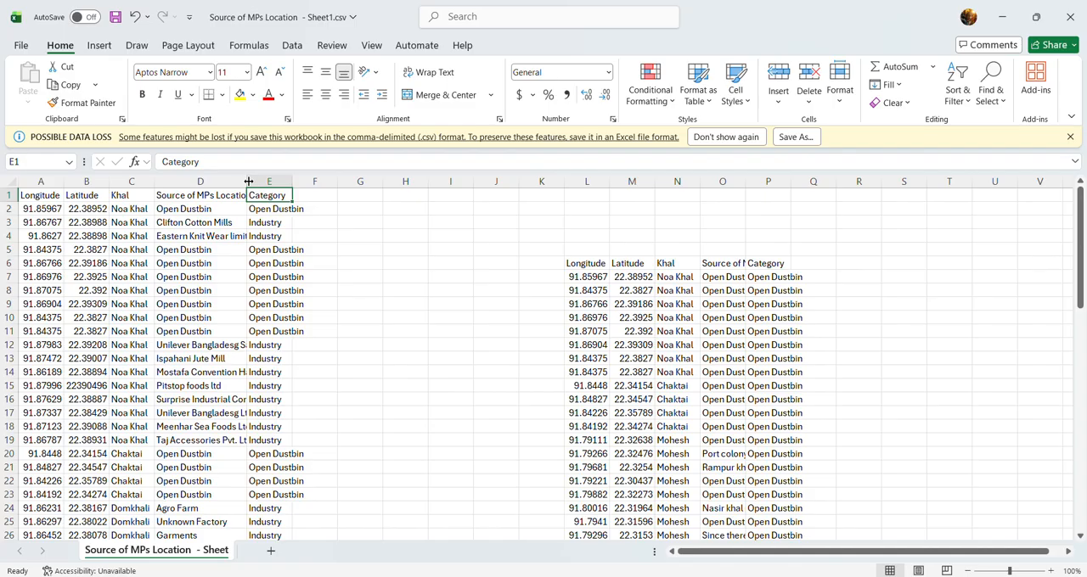
drag(245, 183, 263, 183)
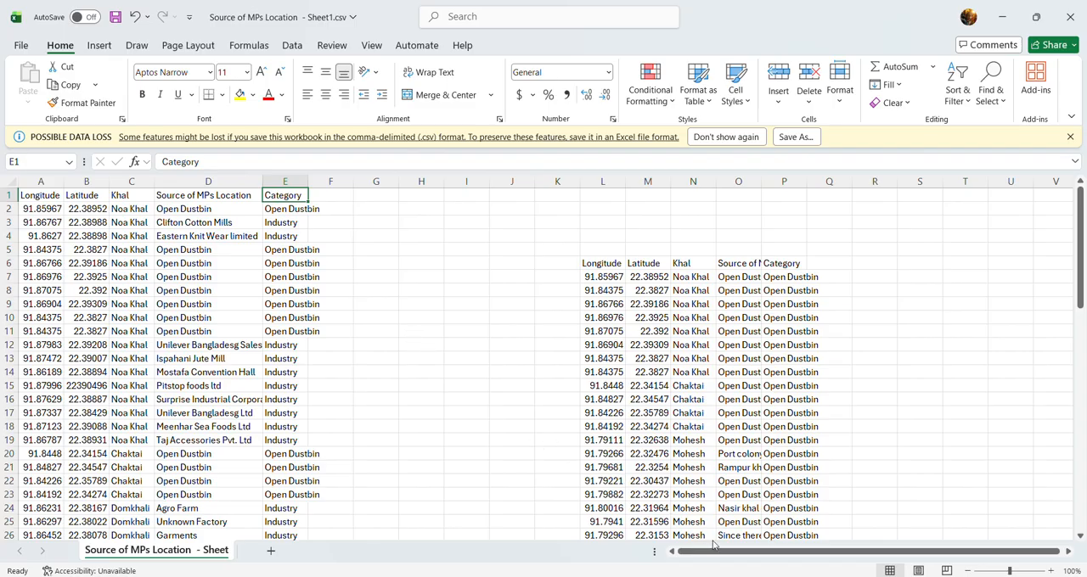
From the Microplastics.aprx folder, add "Source of MPs Location - Sheet1.csv" to the open map in ArcGIS Pro.
click(739, 527)
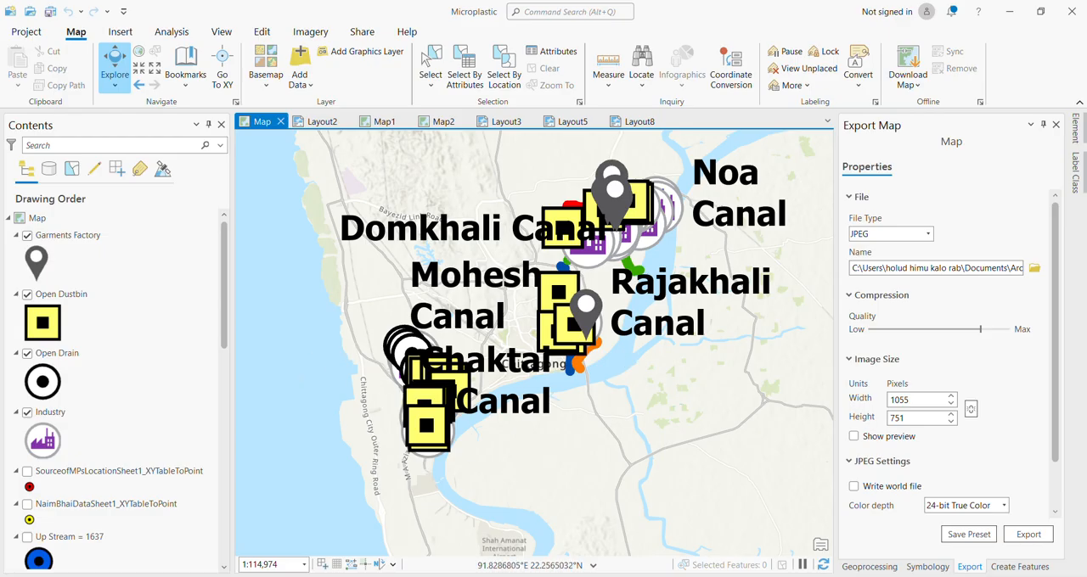
click(501, 543)
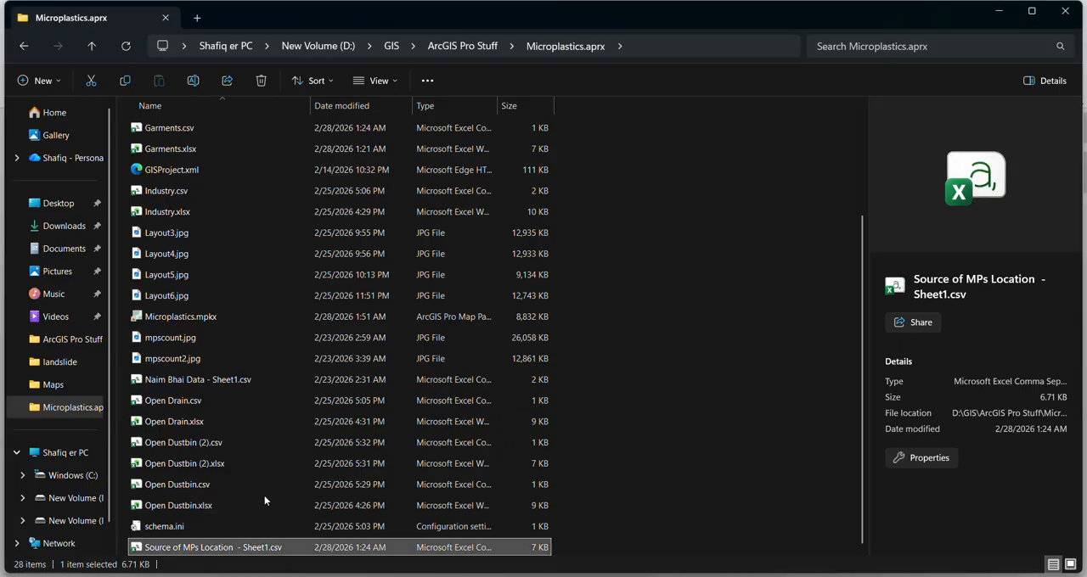
click(218, 508)
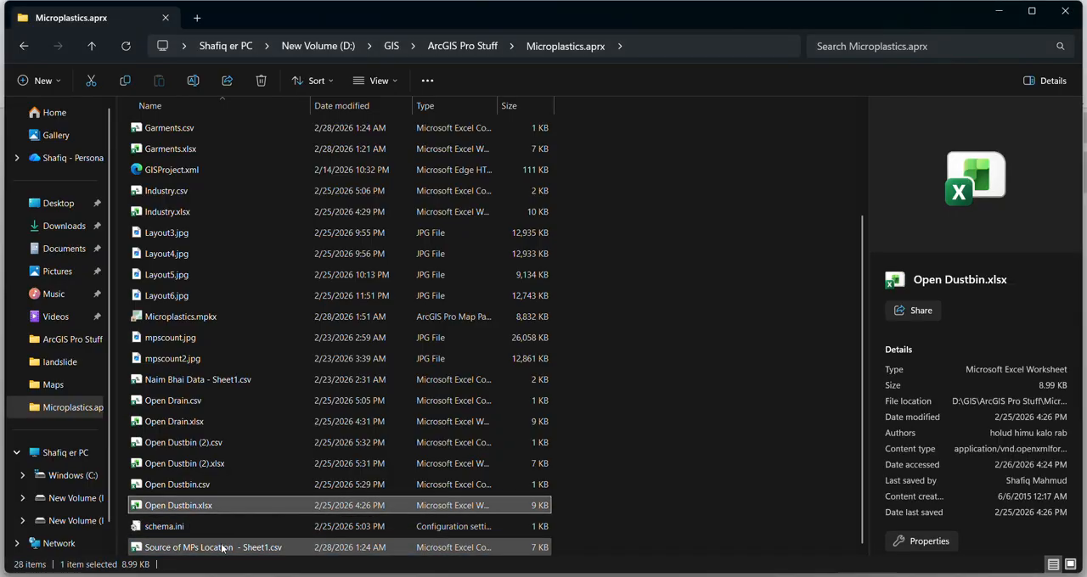
click(223, 550)
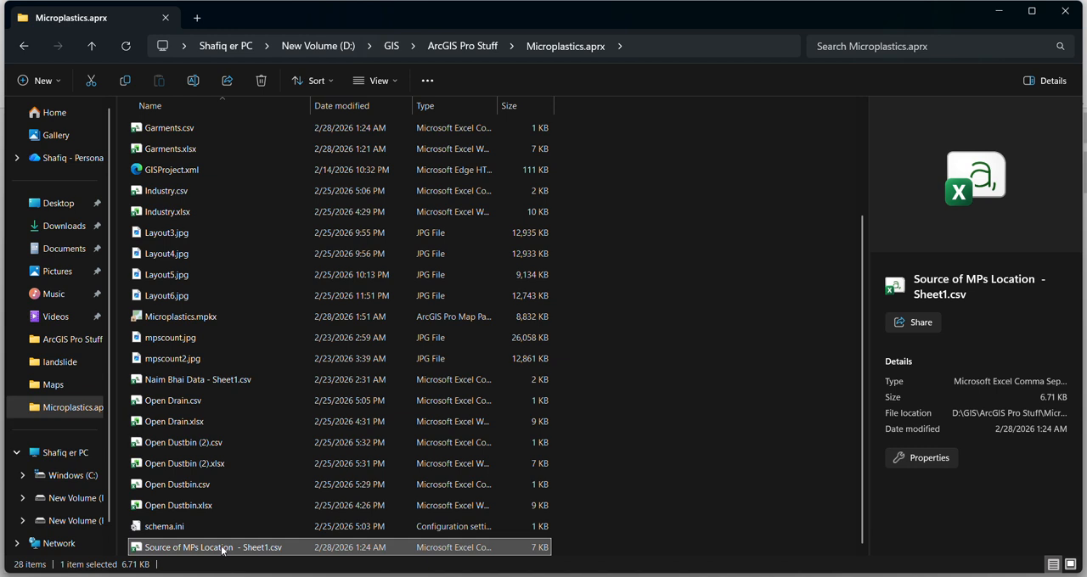
click(222, 549)
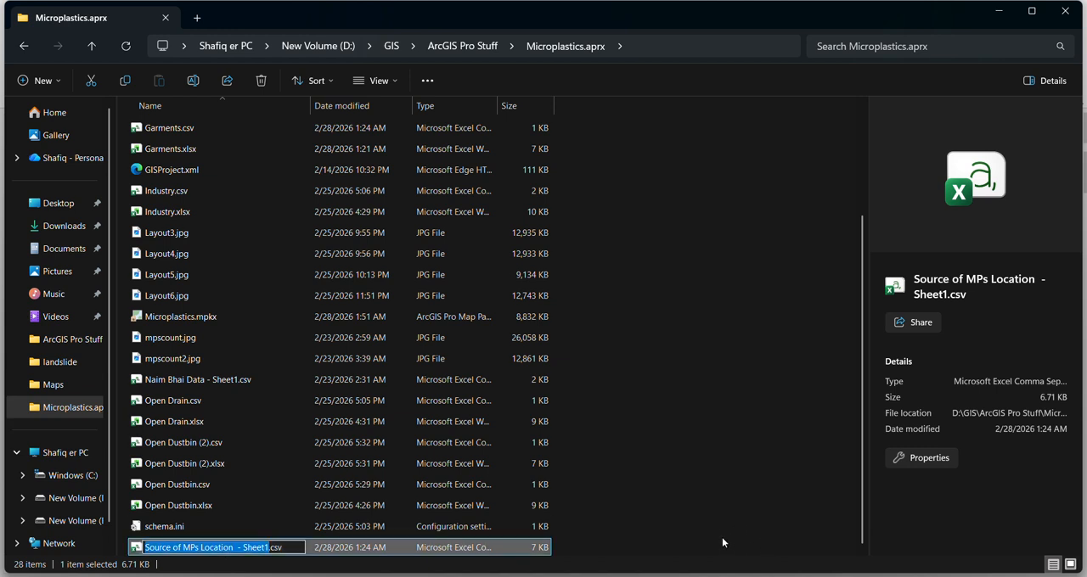
click(593, 532)
drag(363, 549, 577, 436)
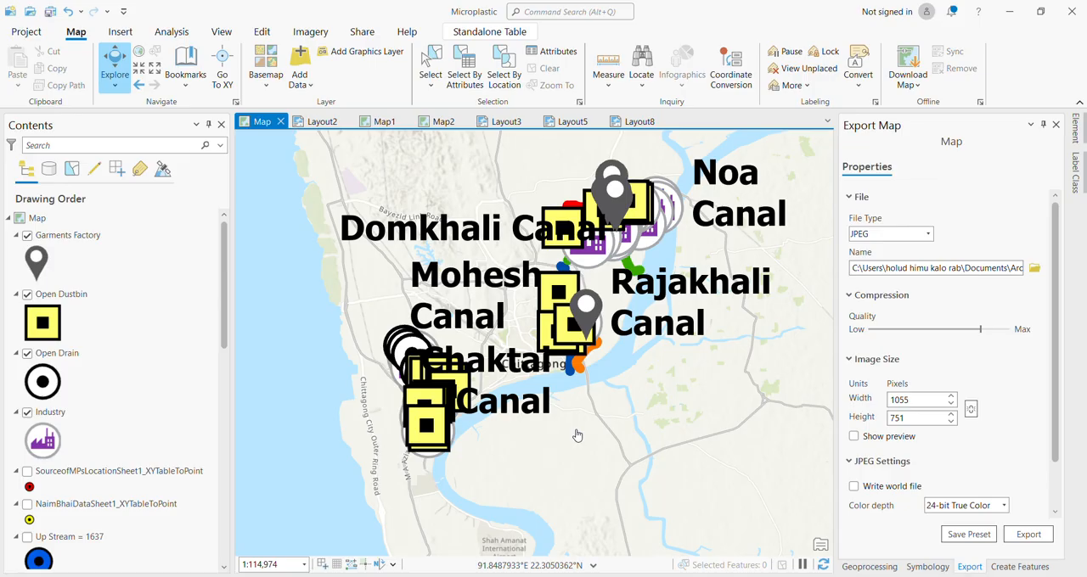
Check the map's standalone tables, including the added source location table, Open Drain.csv, Open Dustbin (2).csv and Garments.csv.
scroll(90, 383, down, 10)
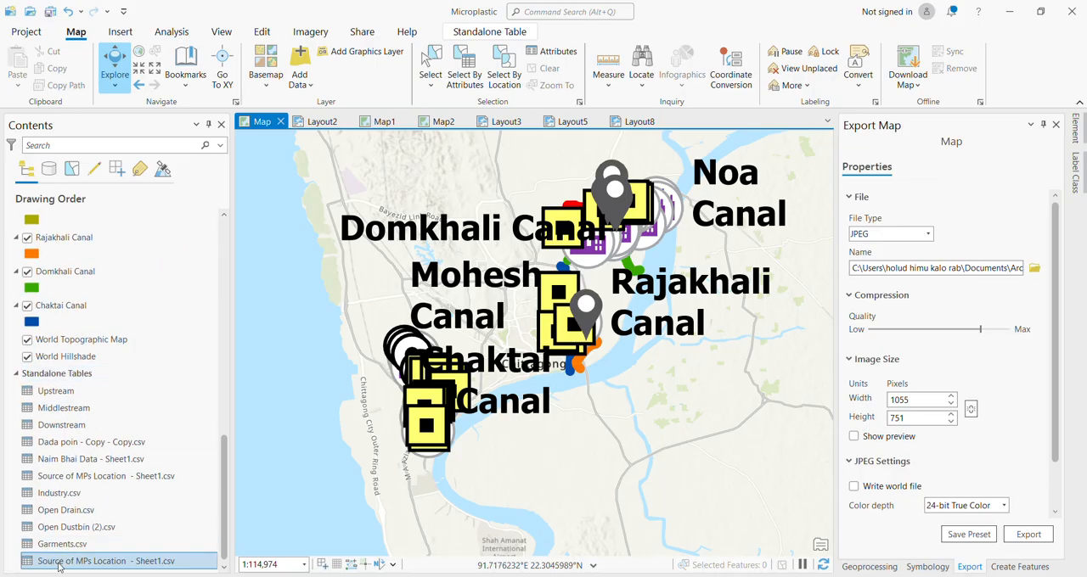
click(132, 548)
ctrl+click(98, 511)
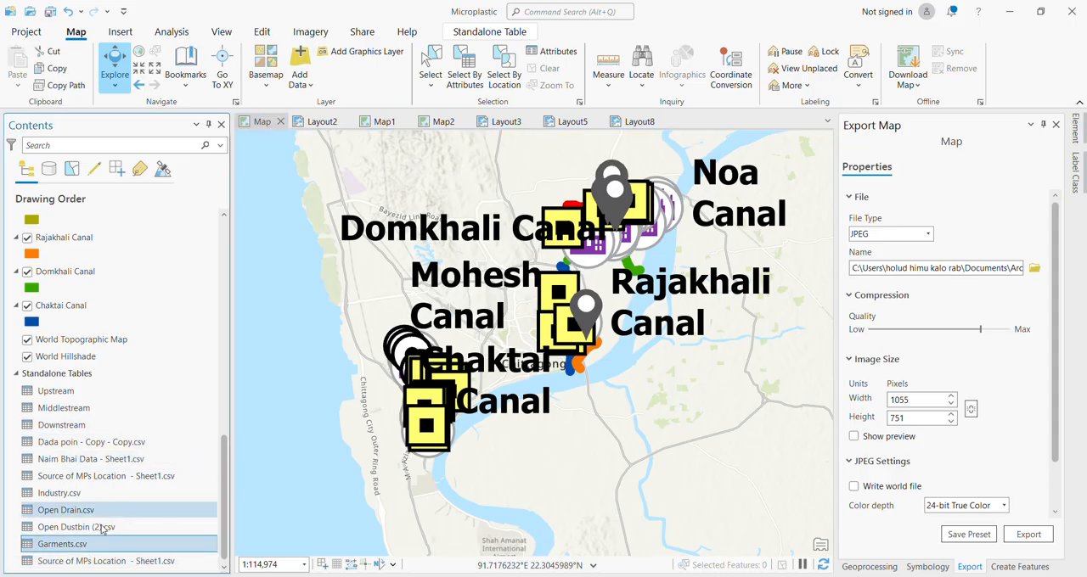
ctrl+click(78, 530)
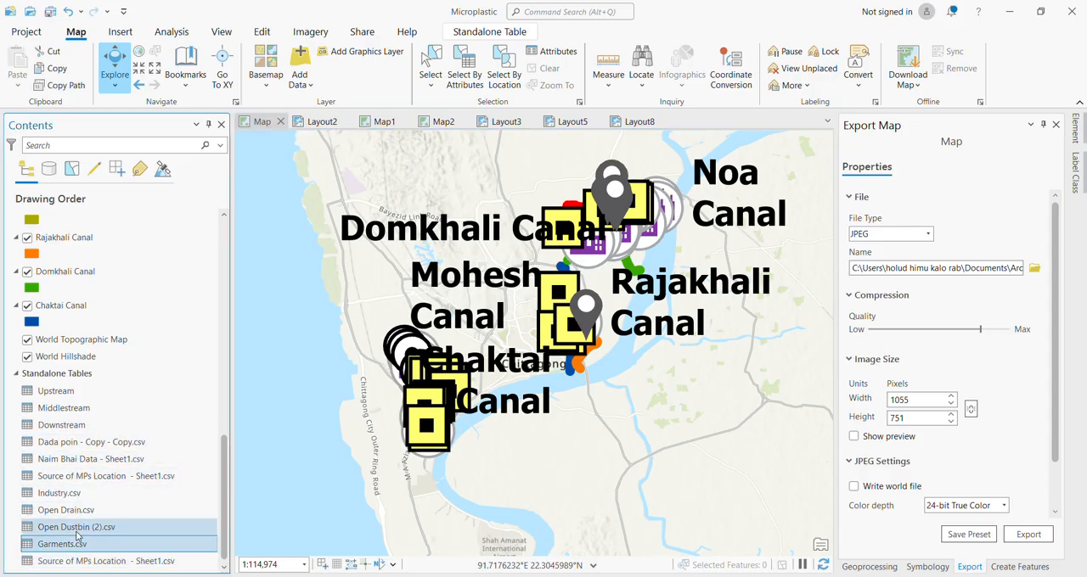
ctrl+click(76, 532)
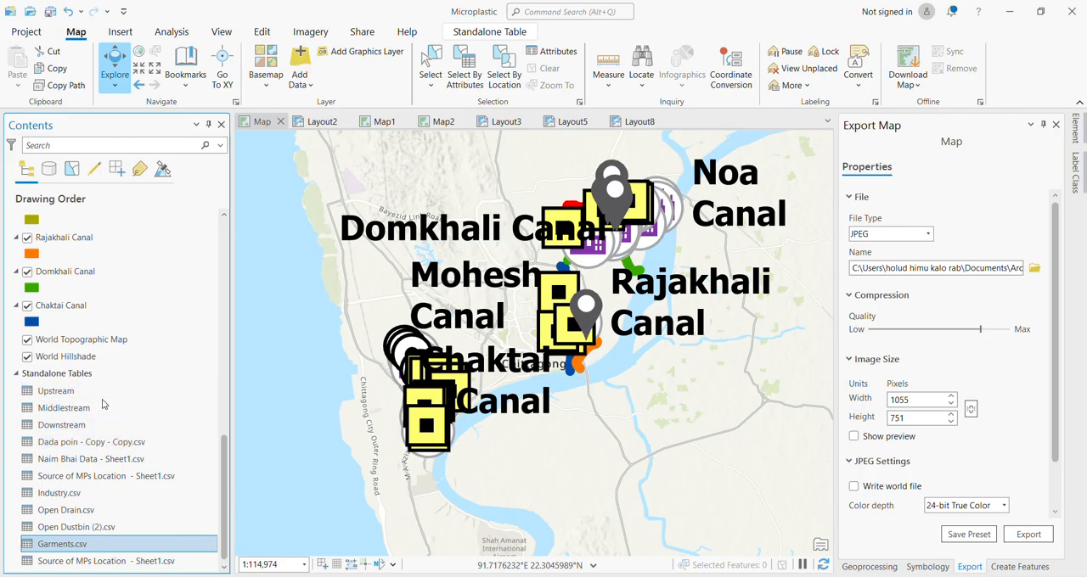
ctrl+click(197, 496)
Switch to File Explorer and compare the CSV and XLSX versions of the Open Dustbin (2) and Open Drain files.
mouse_move(499, 576)
click(493, 527)
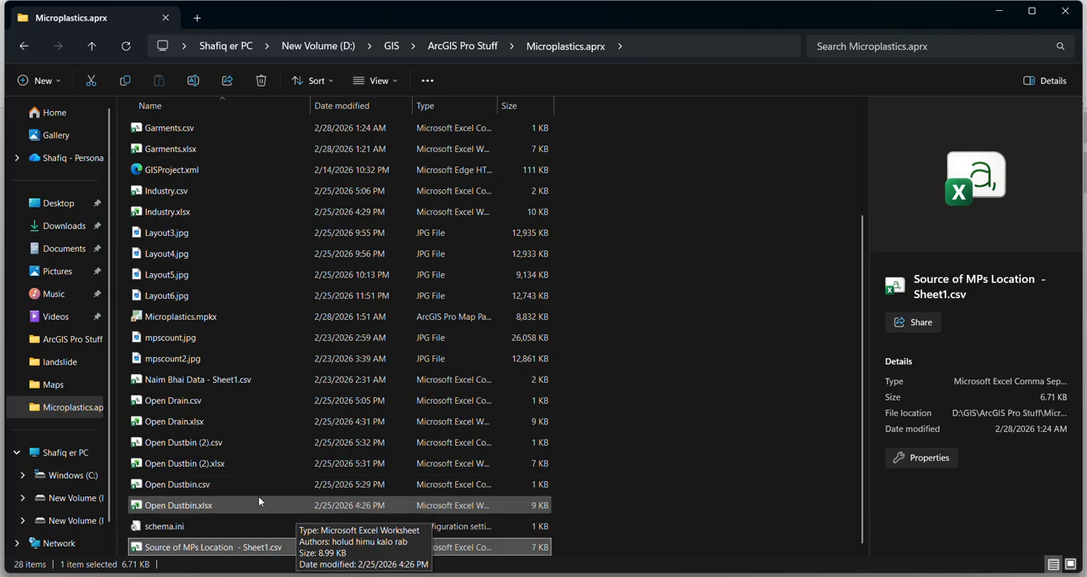
click(237, 442)
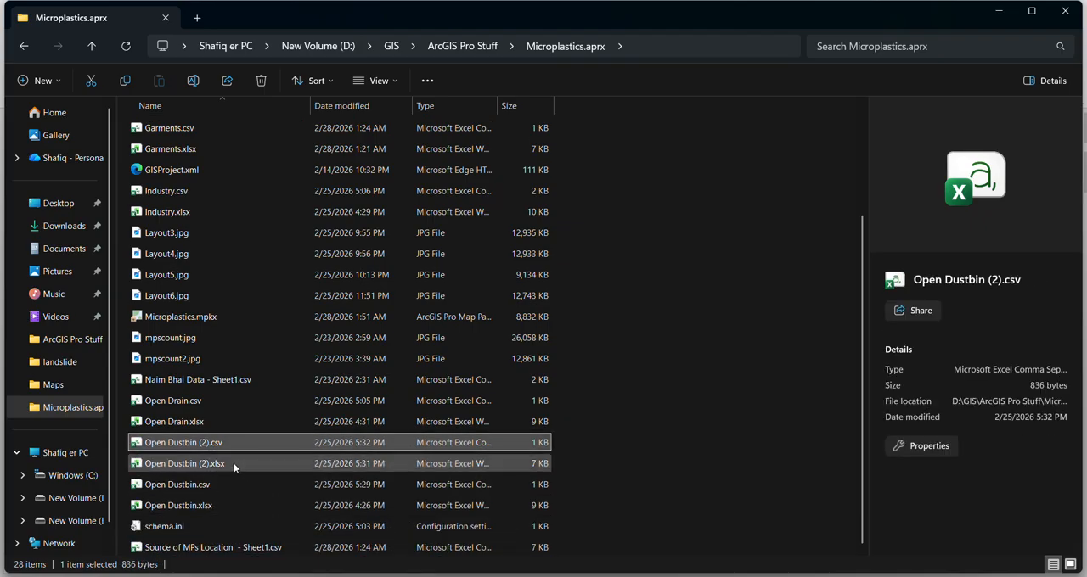
click(233, 463)
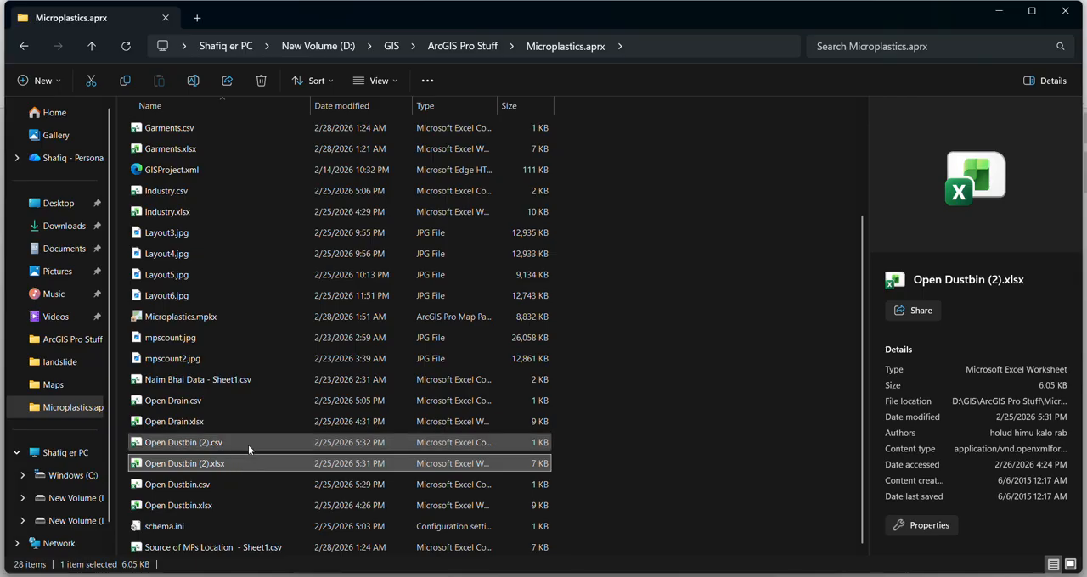
click(249, 443)
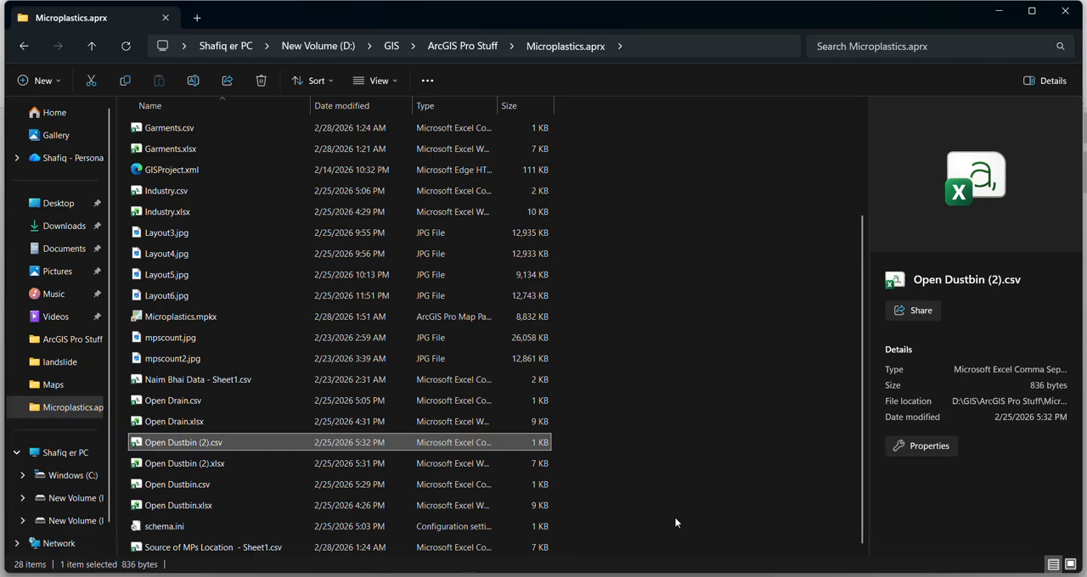
click(250, 416)
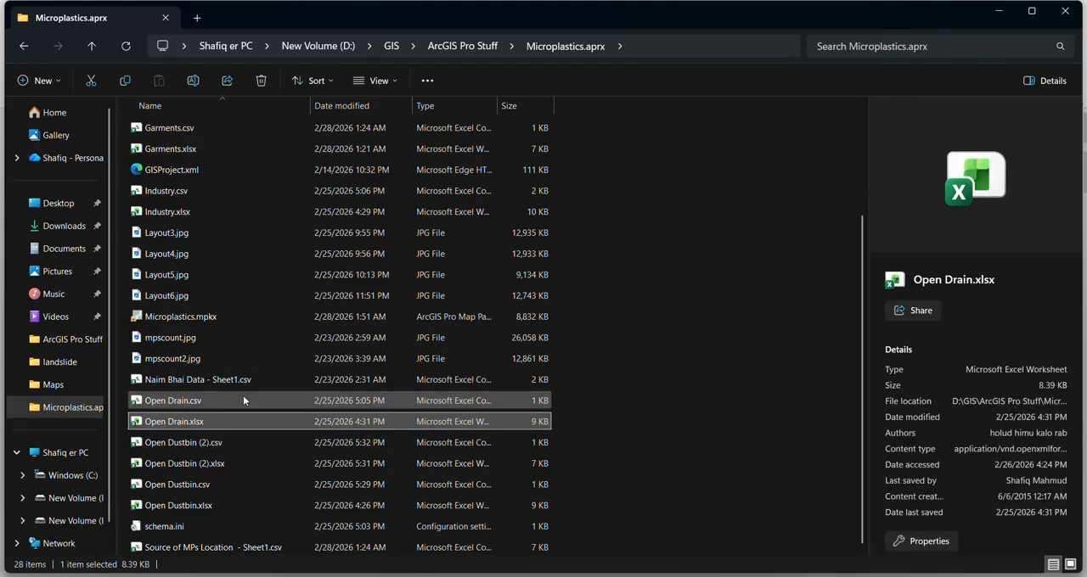
click(243, 396)
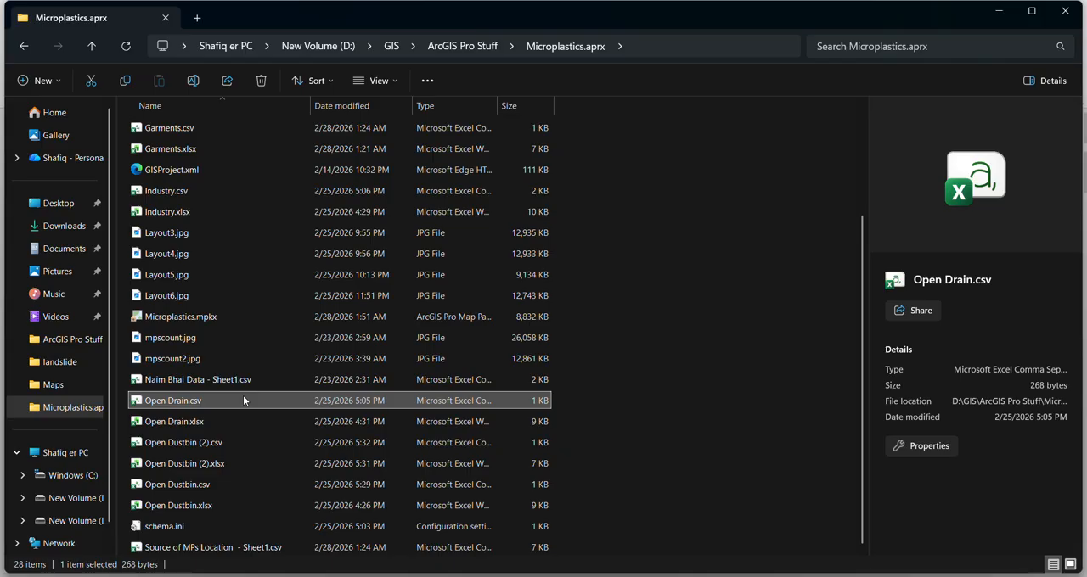
Switch back to ArcGIS Pro and hide the Open Dustbin, Garments Factory and Open Drain layers on the map.
click(698, 503)
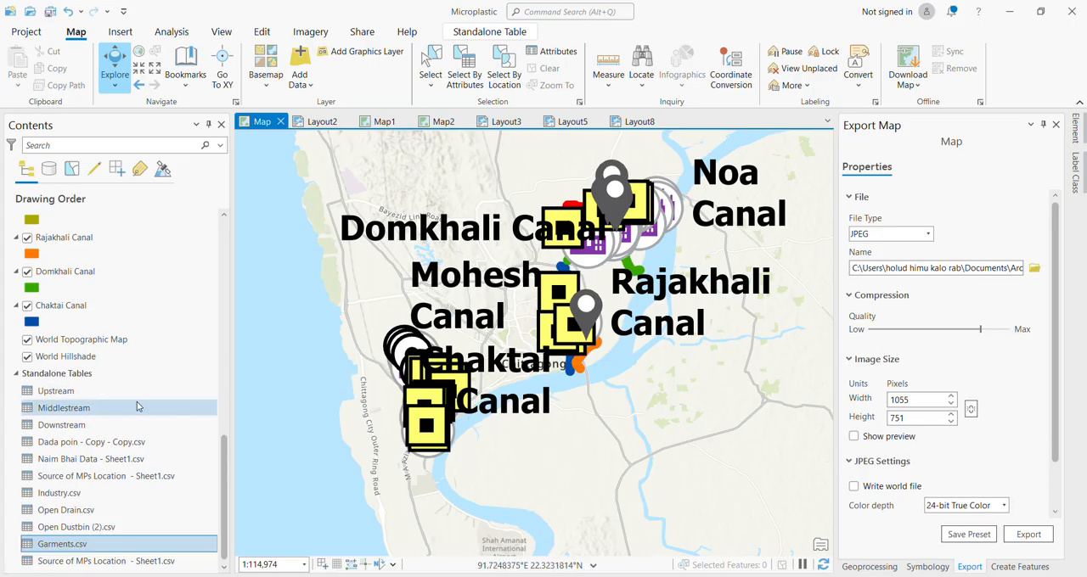
scroll(141, 414, up, 10)
scroll(141, 420, down, 10)
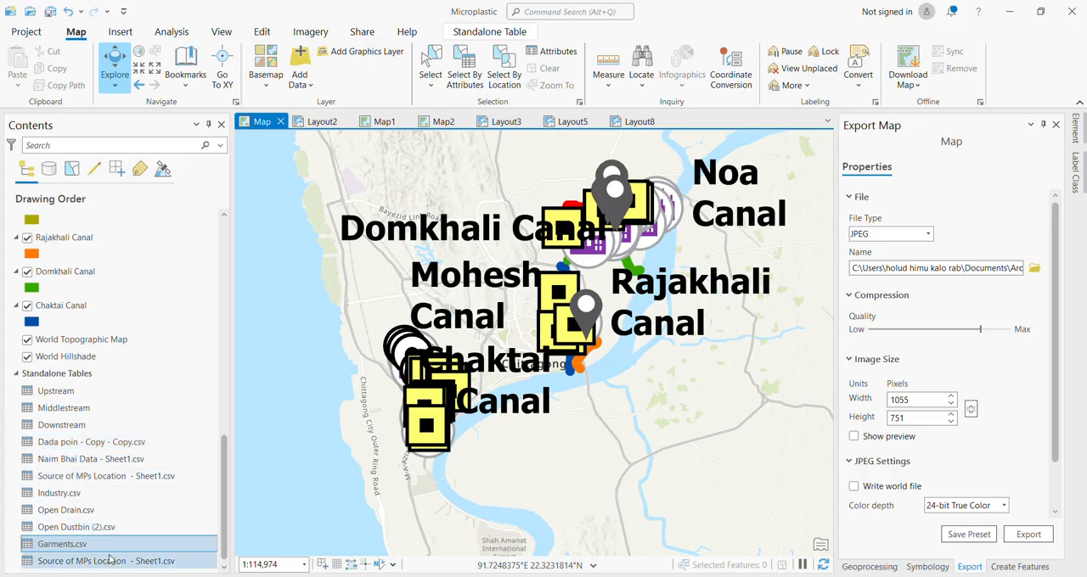
click(103, 356)
scroll(103, 353, up, 1)
scroll(102, 353, up, 8)
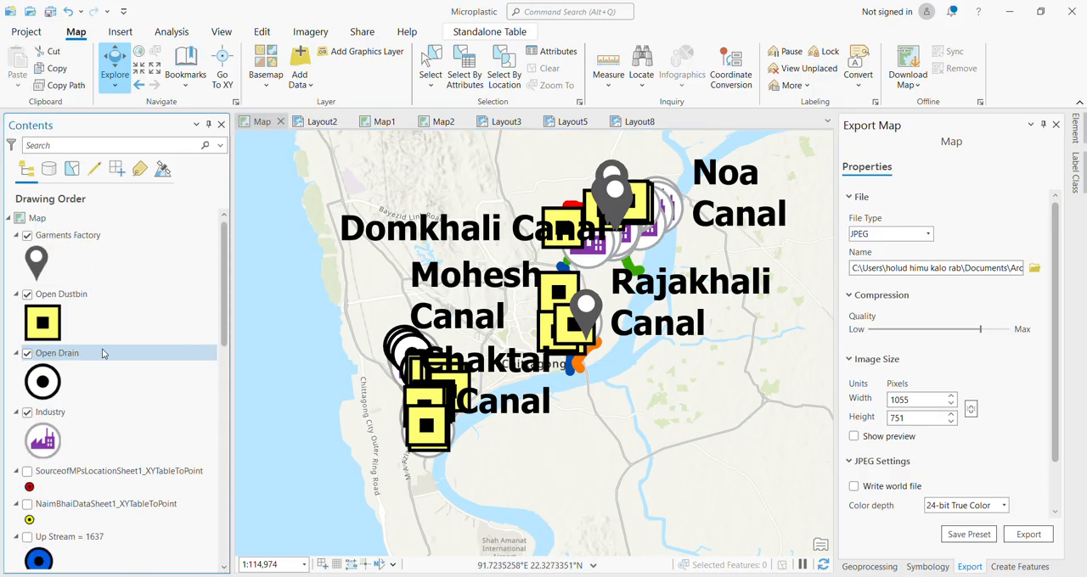
click(27, 294)
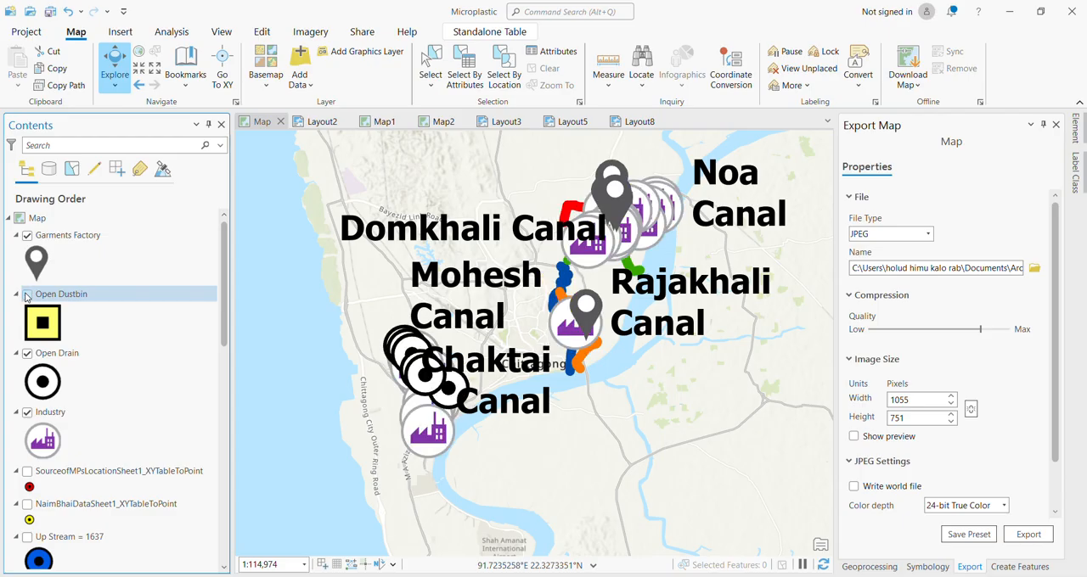
click(27, 235)
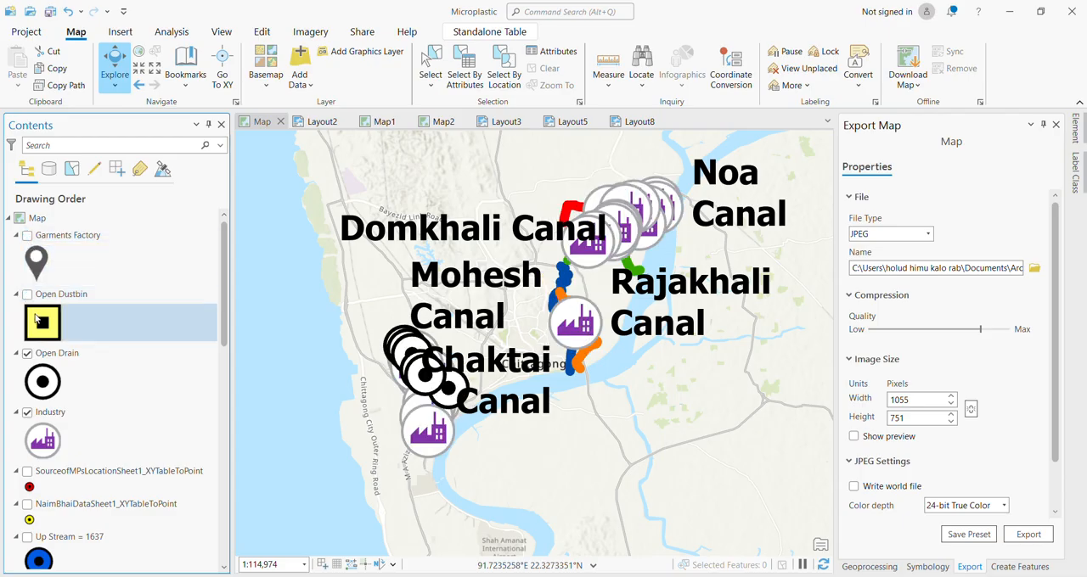
click(27, 353)
click(28, 353)
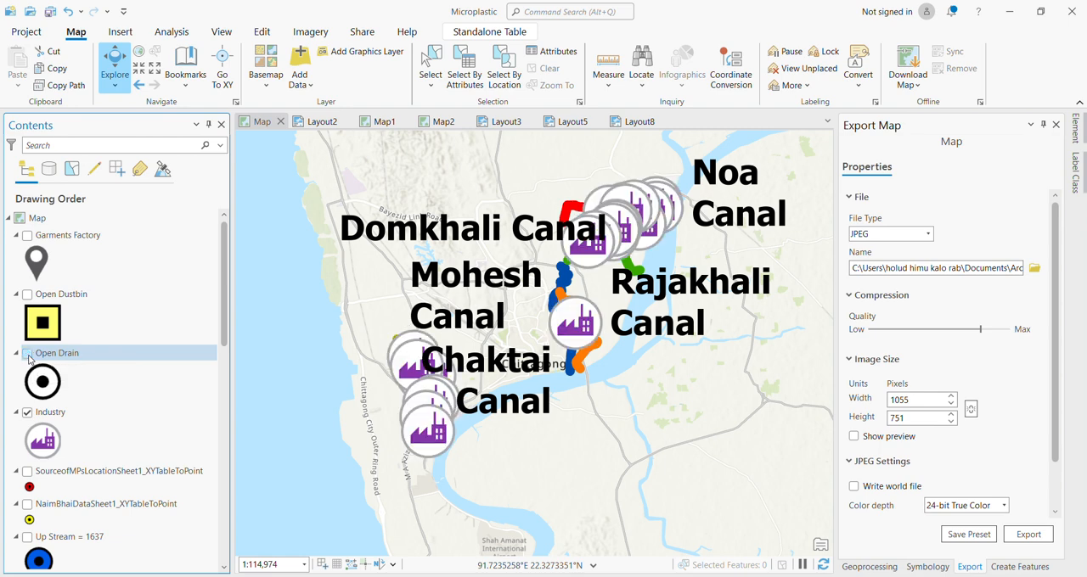
Hide the Industry layer and the Domkhali, Noa, Mohesh, Rajakhali and Chaktai Canal layers on the map.
click(28, 413)
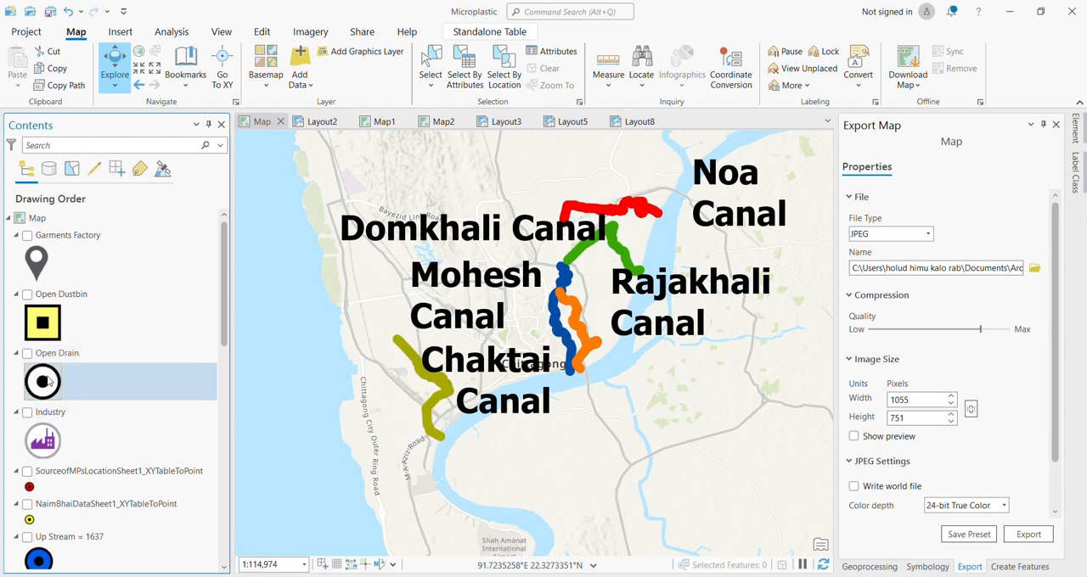
scroll(48, 381, down, 5)
scroll(48, 382, down, 1)
drag(48, 374, 34, 264)
click(28, 272)
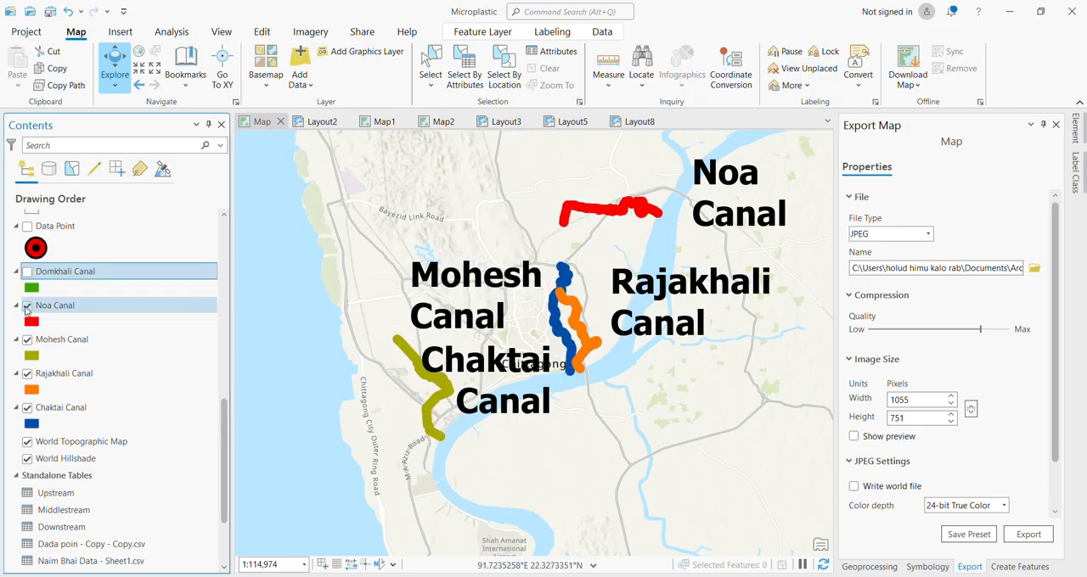
click(27, 309)
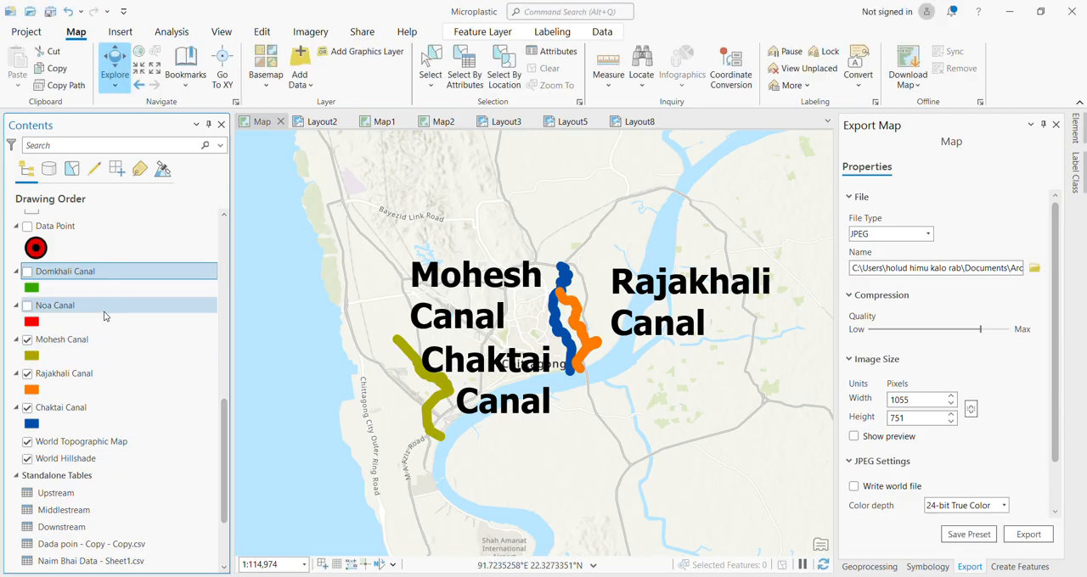
click(27, 341)
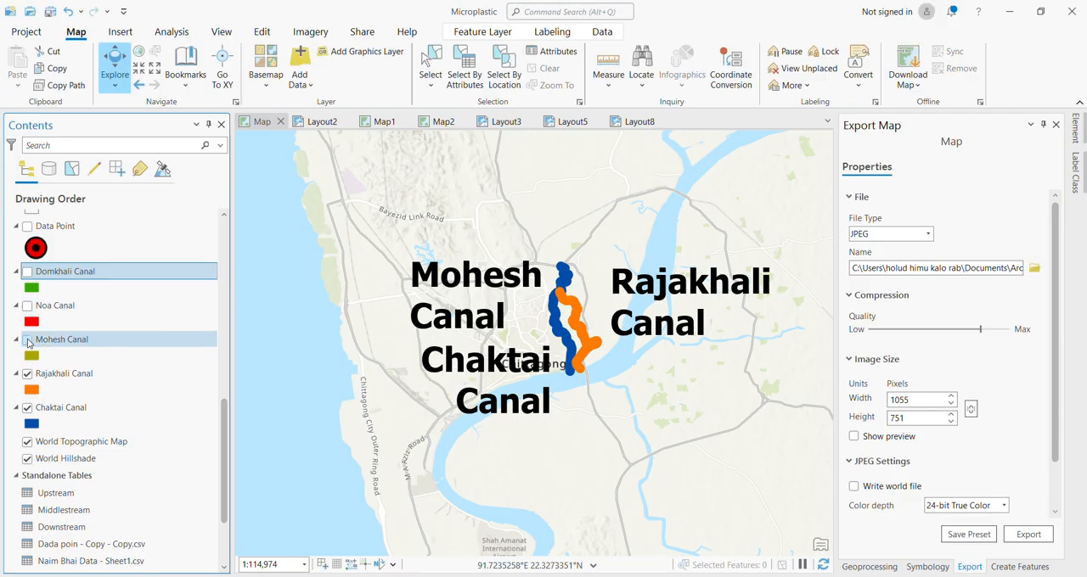
click(28, 375)
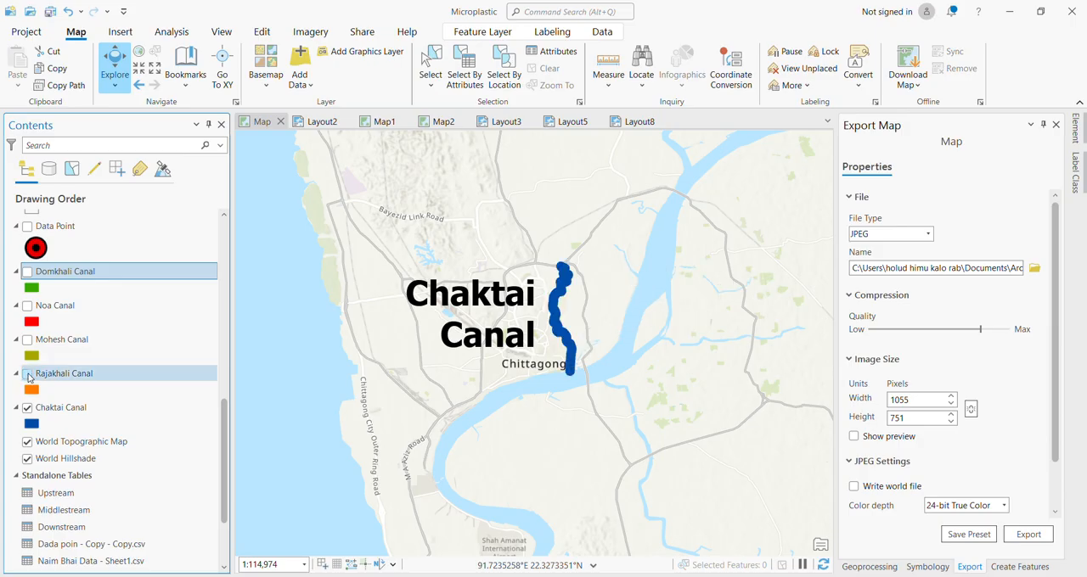
click(28, 410)
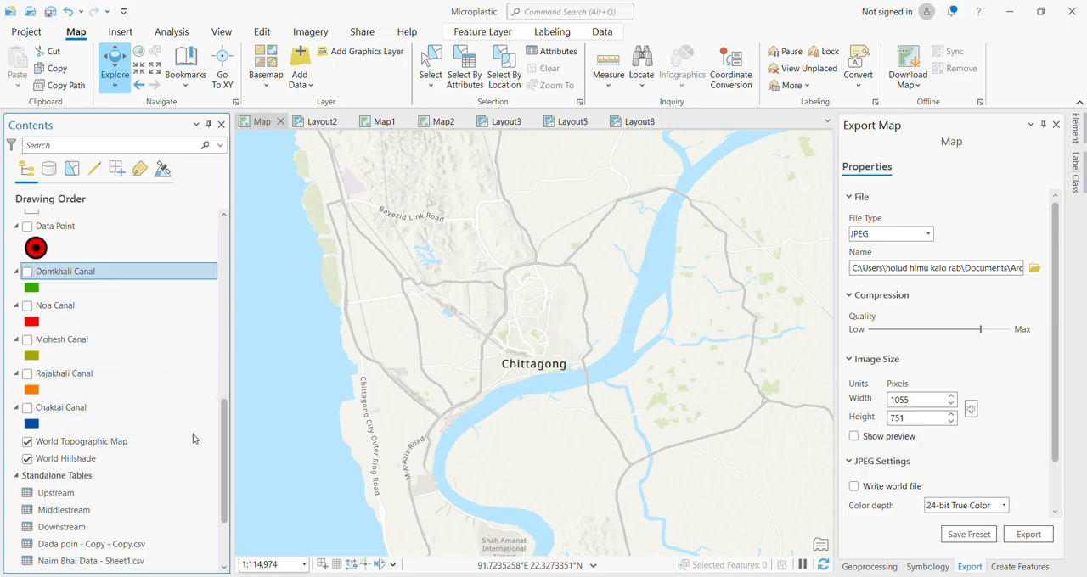
scroll(194, 439, down, 2)
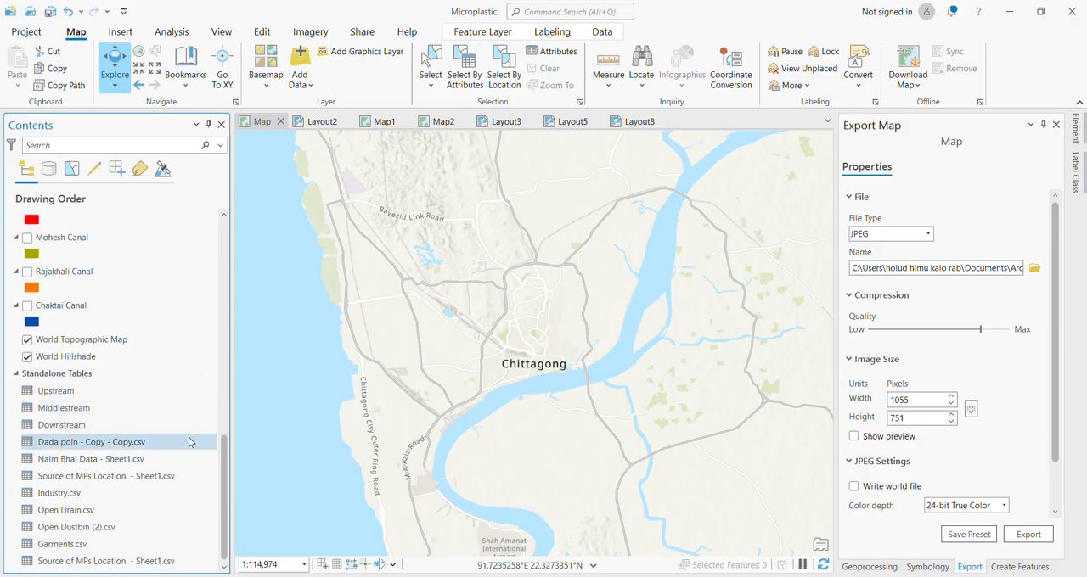
click(107, 562)
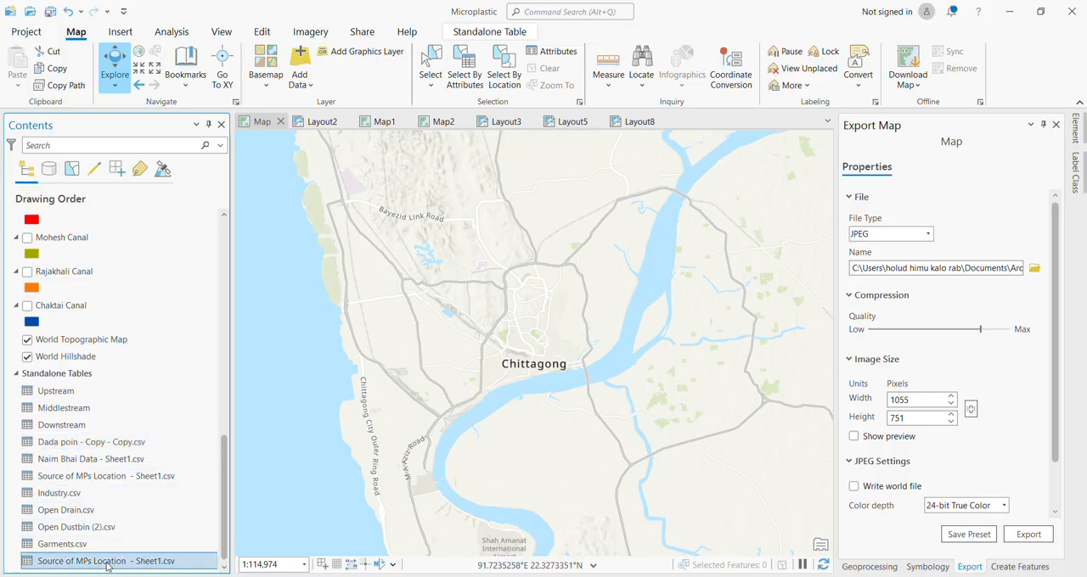
right_click(108, 564)
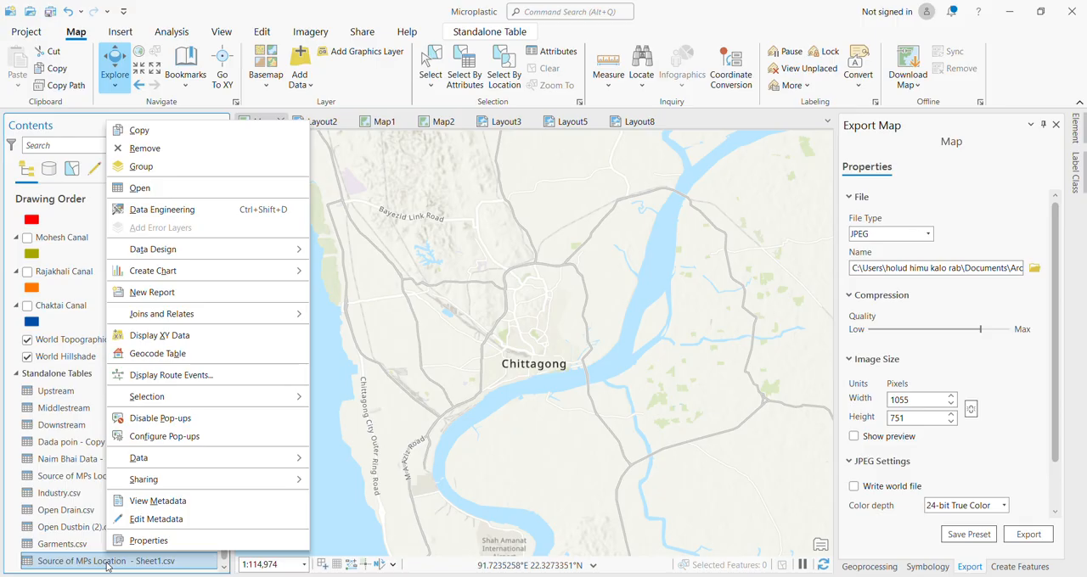
click(197, 335)
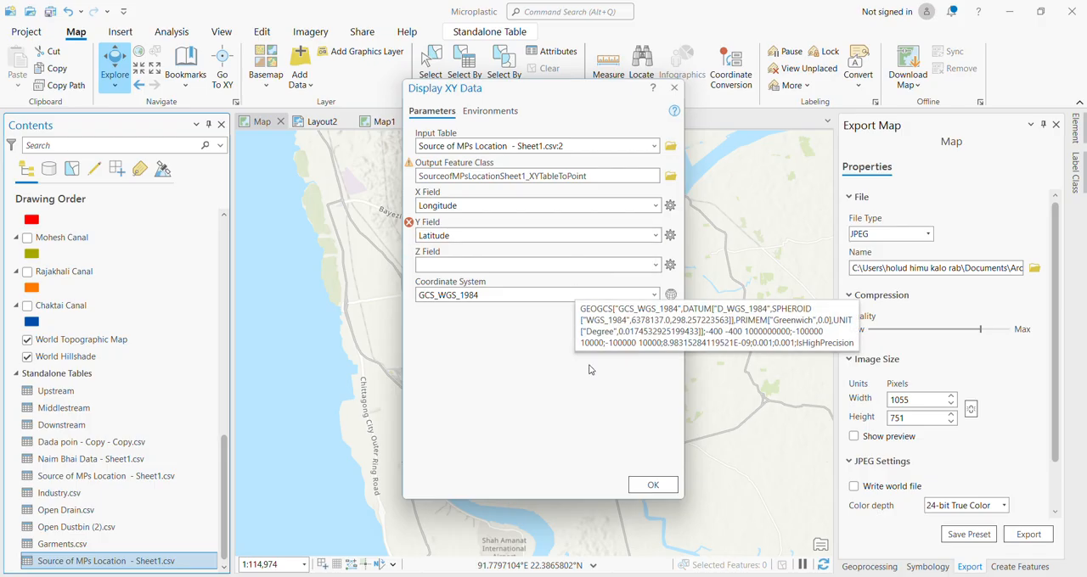
click(671, 90)
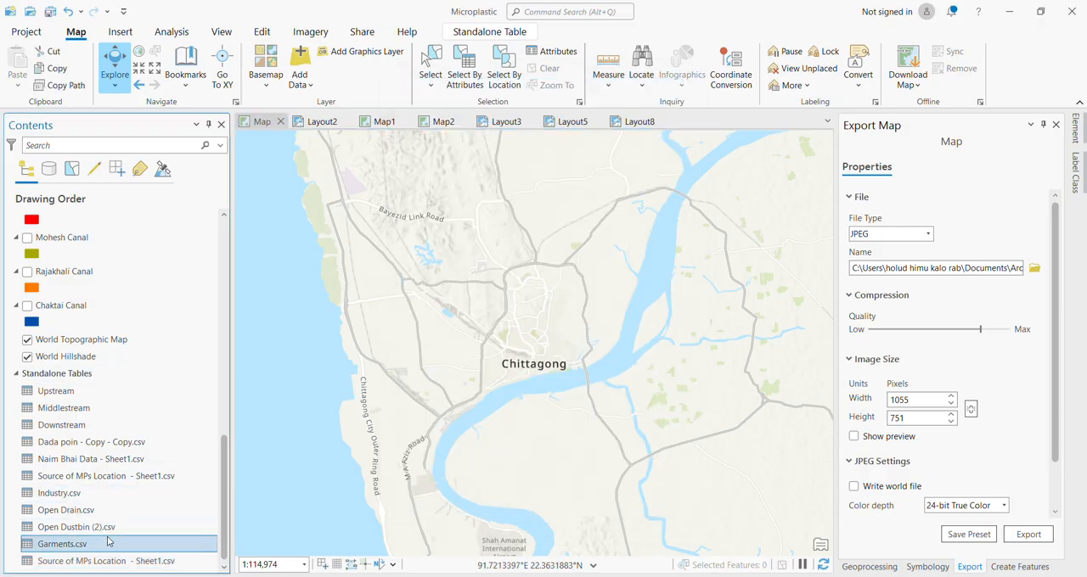
click(151, 460)
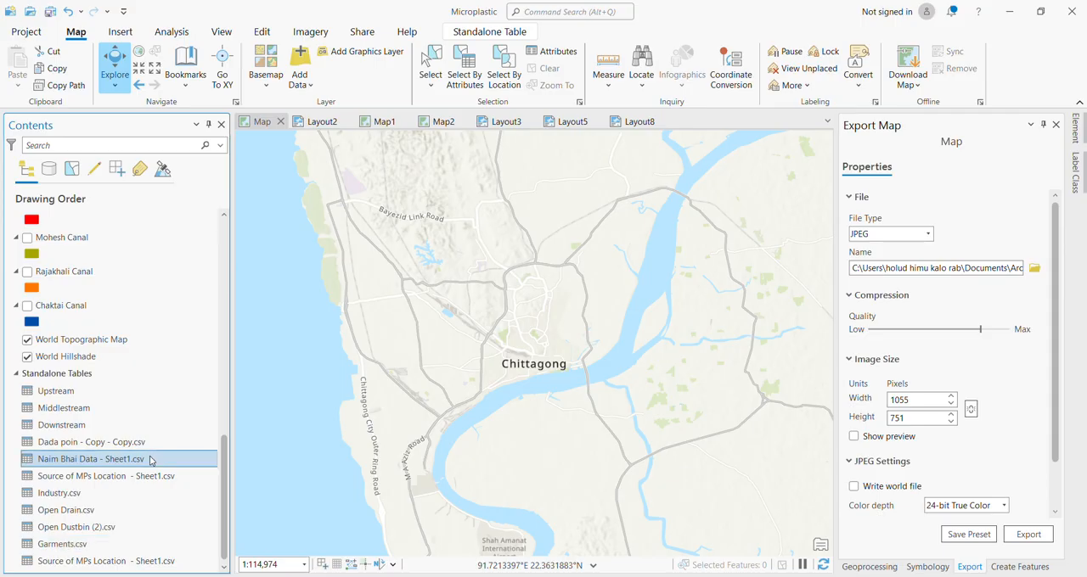
right_click(151, 459)
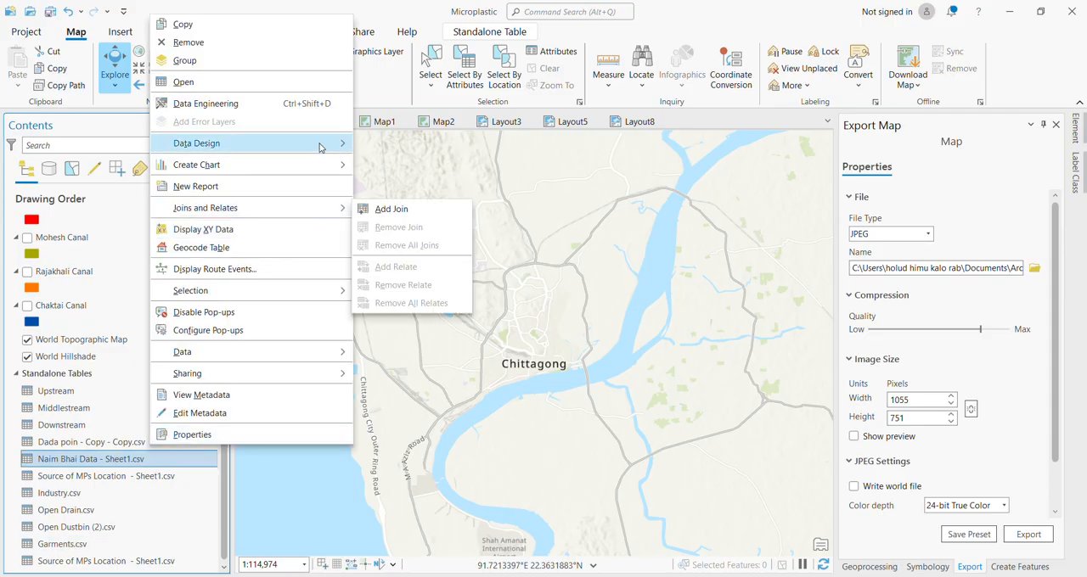
click(323, 231)
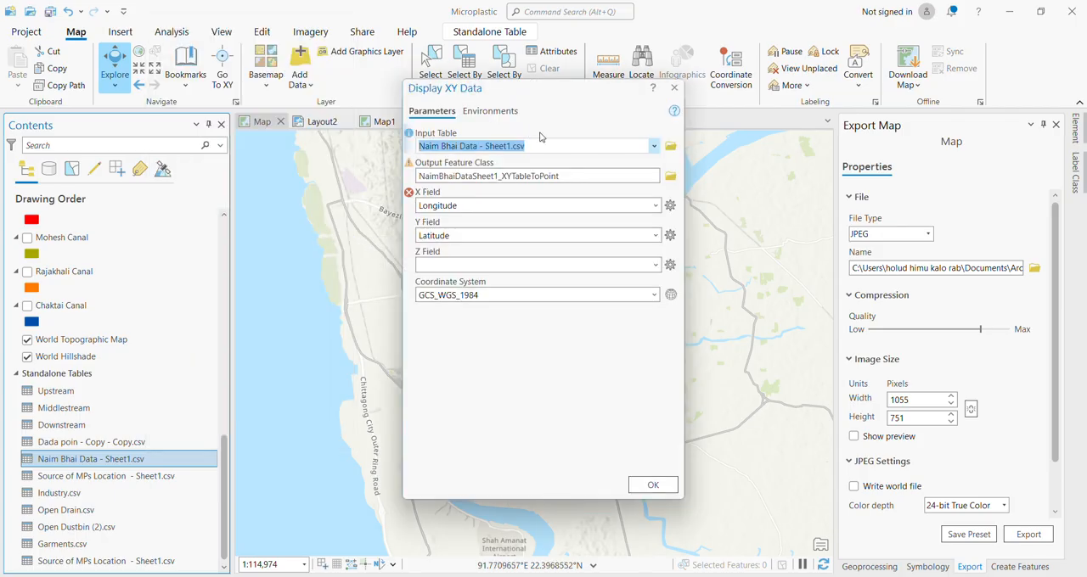
click(676, 88)
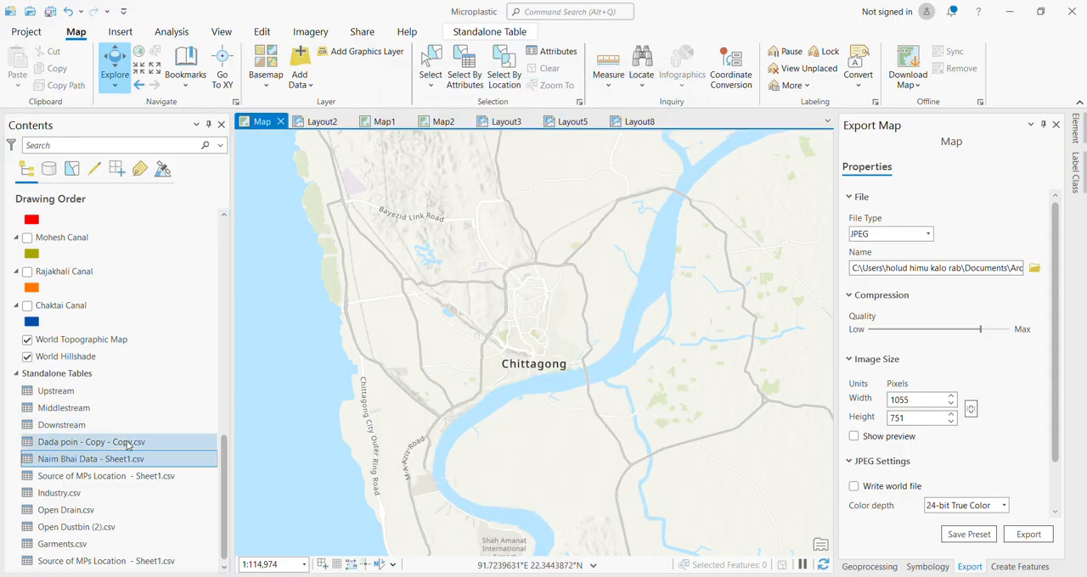
Display the Open Drain.csv table as XY points, with Longitude as X field, Latitude as Y field and coordinate system GCS_WGS_1984.
click(104, 497)
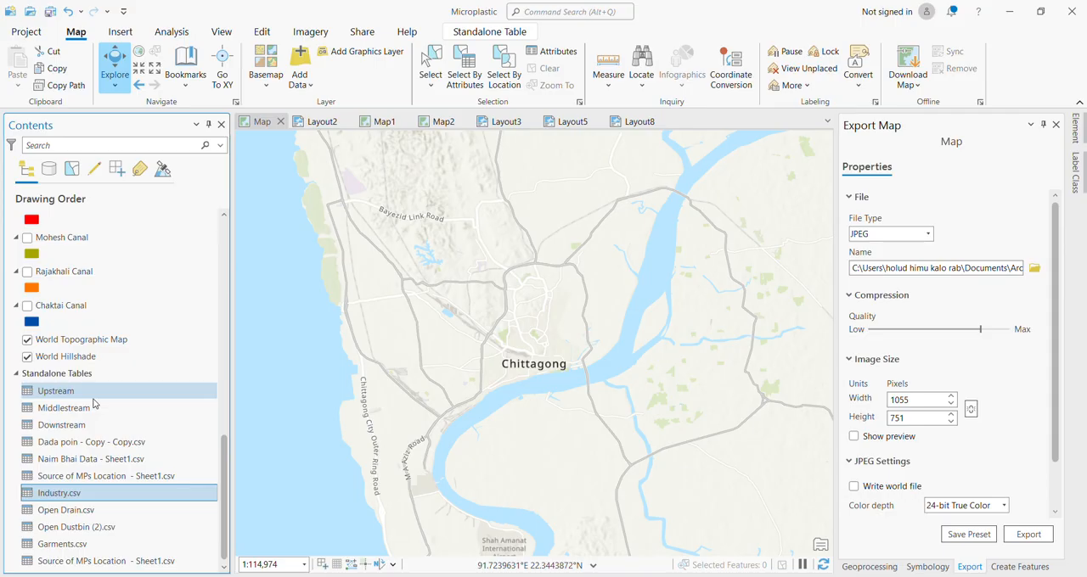
click(100, 514)
right_click(99, 515)
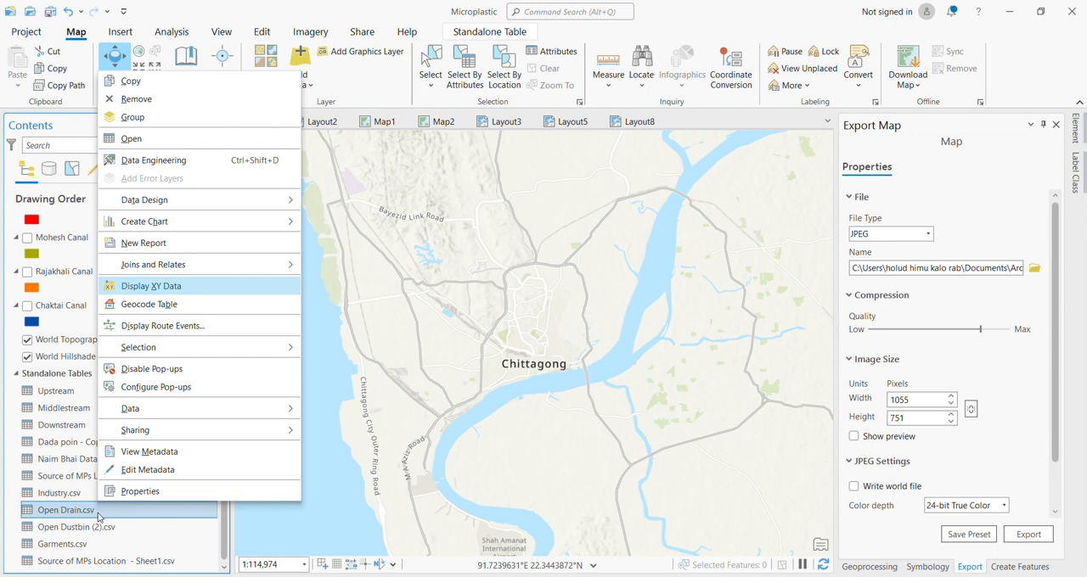
click(222, 295)
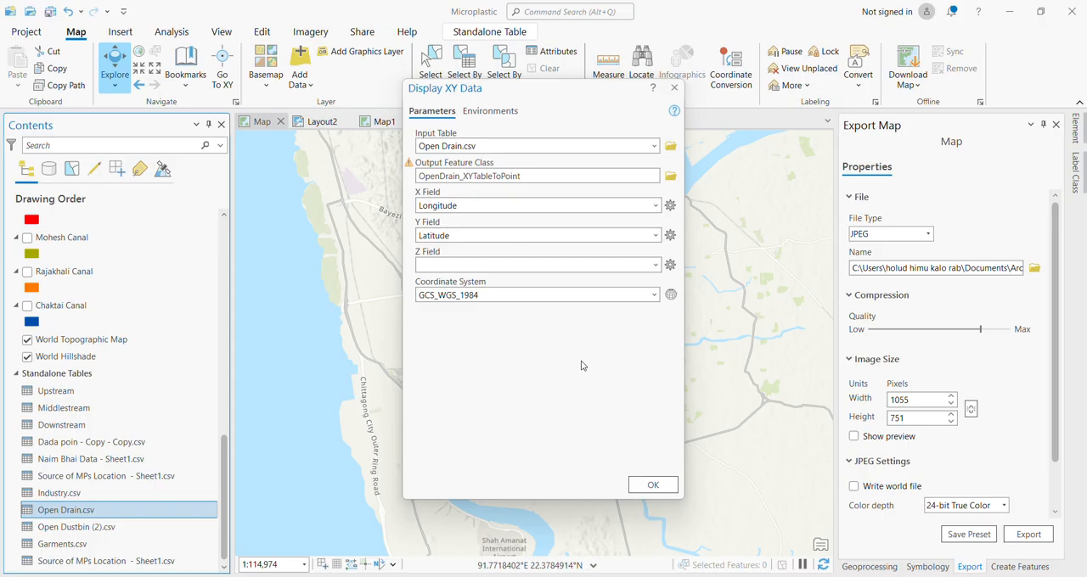
click(653, 484)
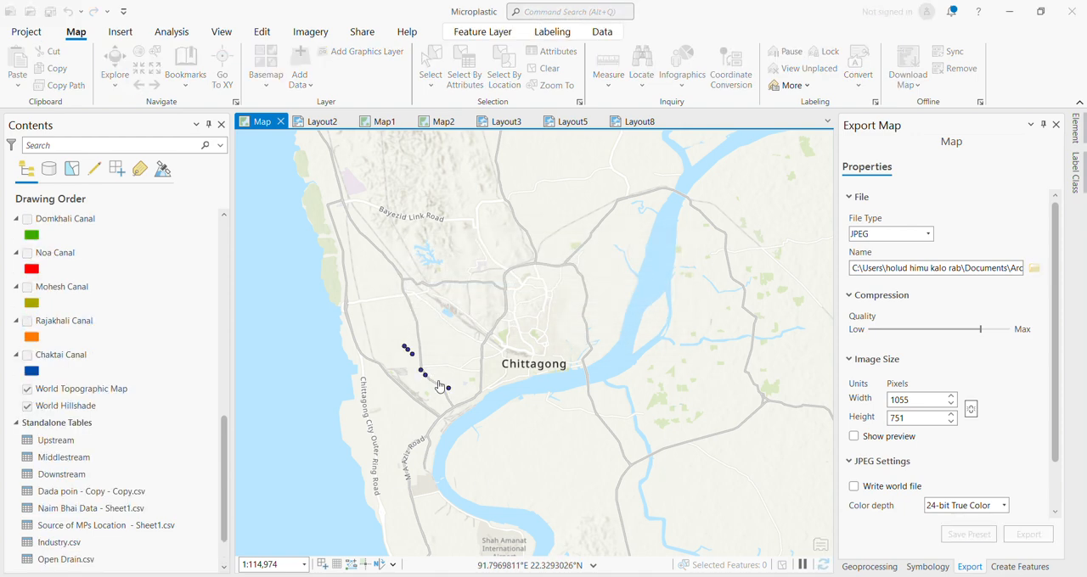
Briefly show the Domkhali Canal layer and leave only Chaktai Canal displayed among the canal layers.
scroll(422, 379, up, 2)
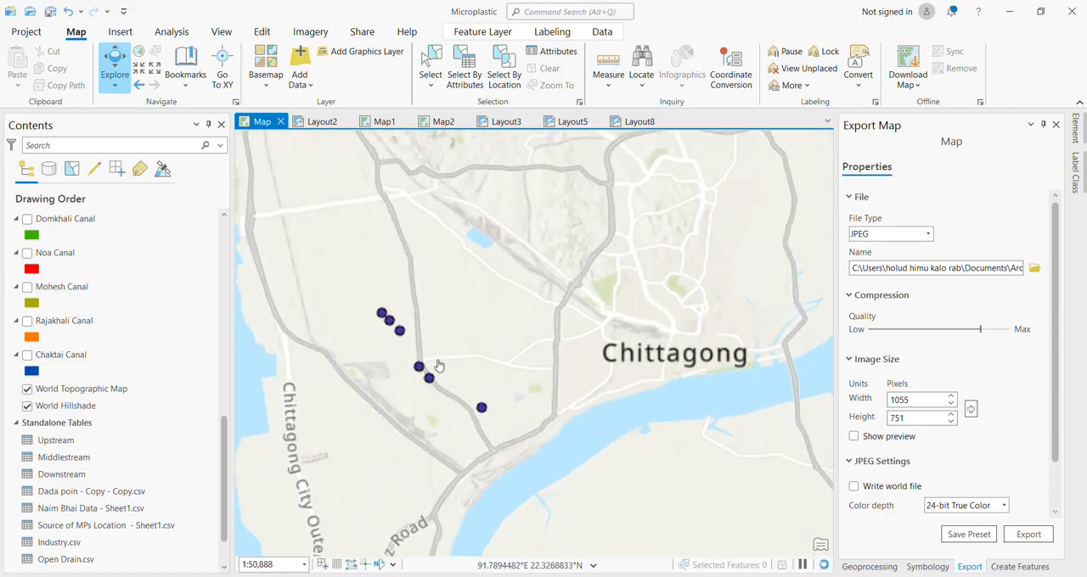
drag(540, 304, 570, 287)
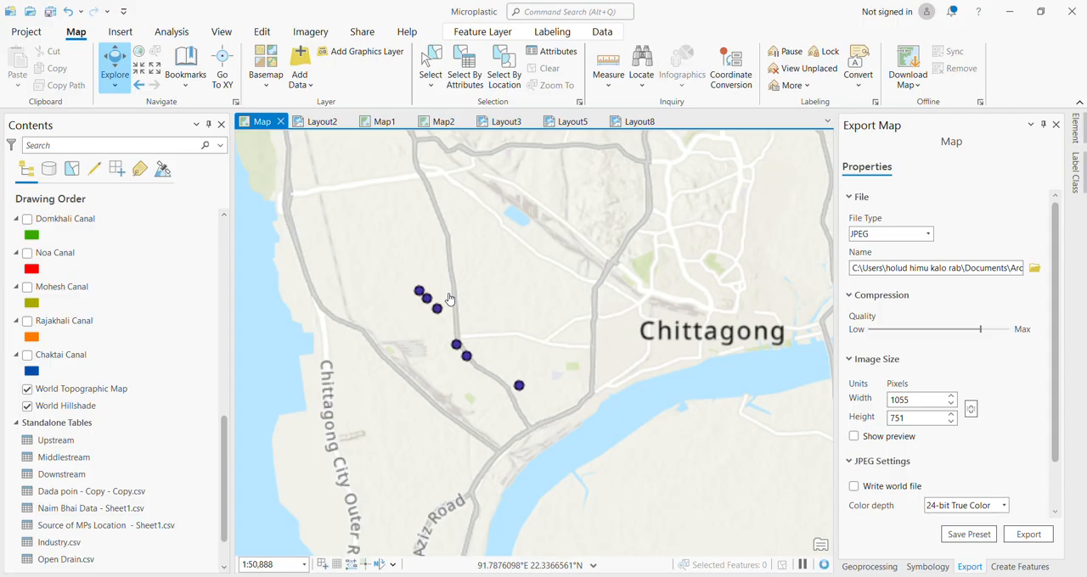
scroll(374, 338, down, 1)
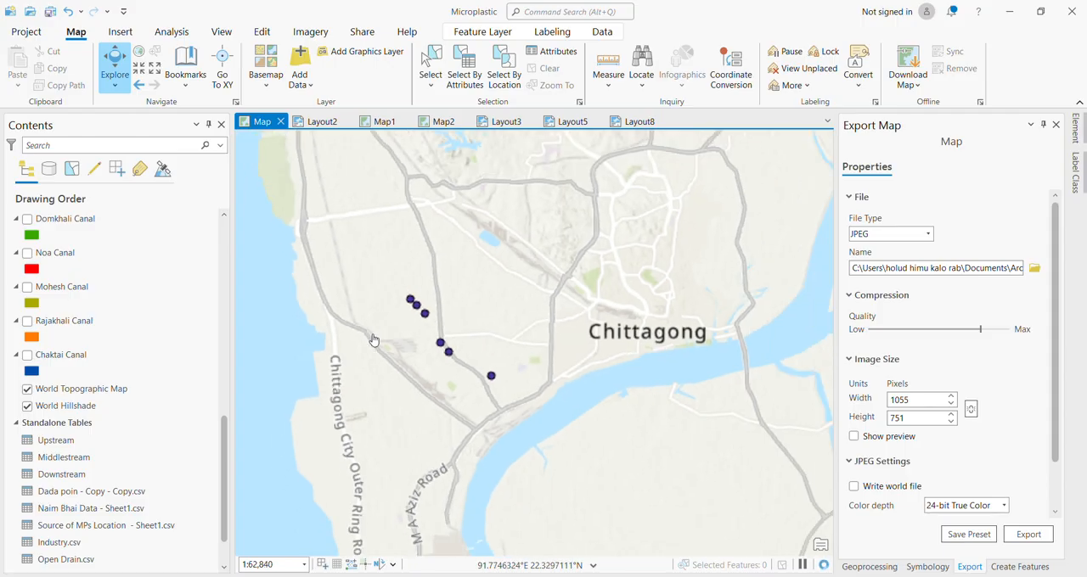
scroll(374, 340, down, 2)
drag(530, 301, 472, 393)
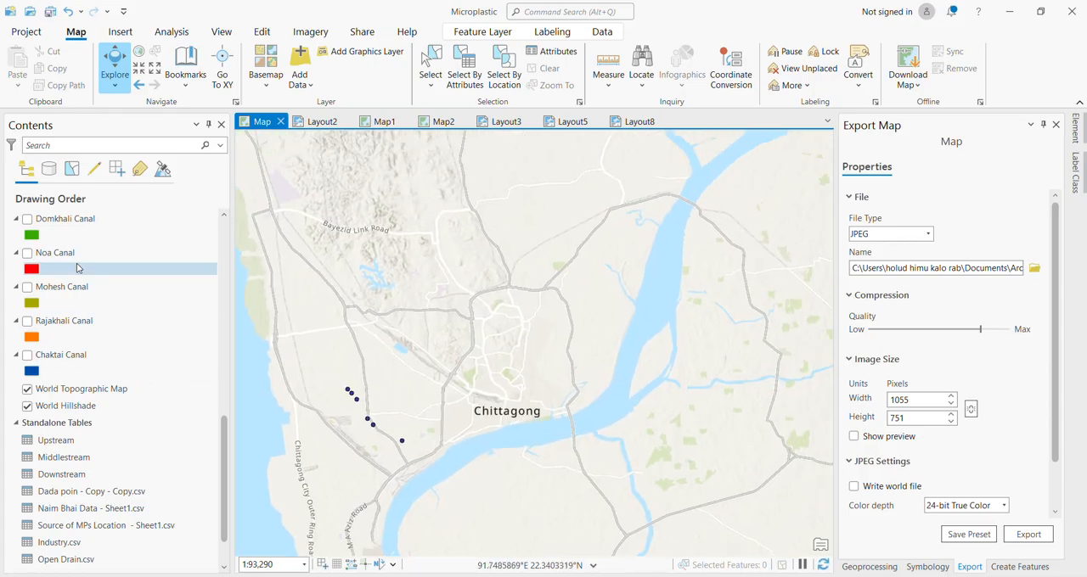
click(27, 219)
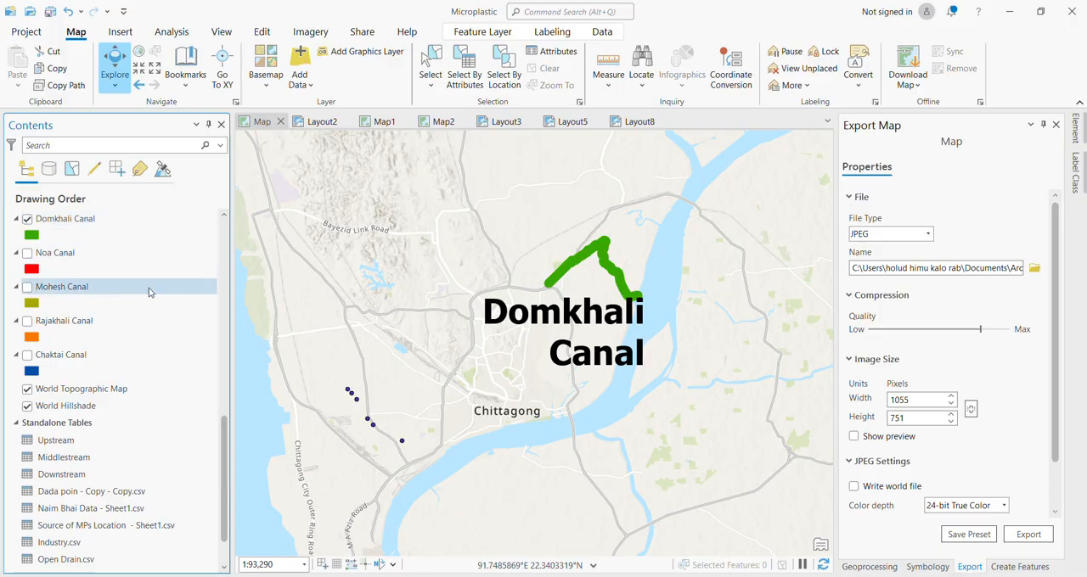
scroll(224, 431, up, 1)
scroll(223, 431, up, 1)
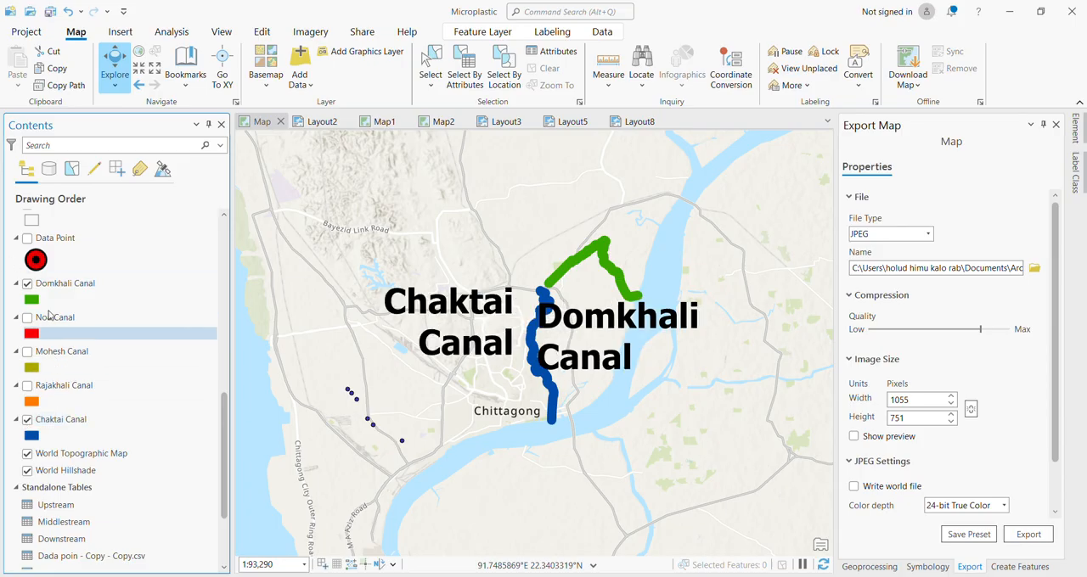
click(28, 285)
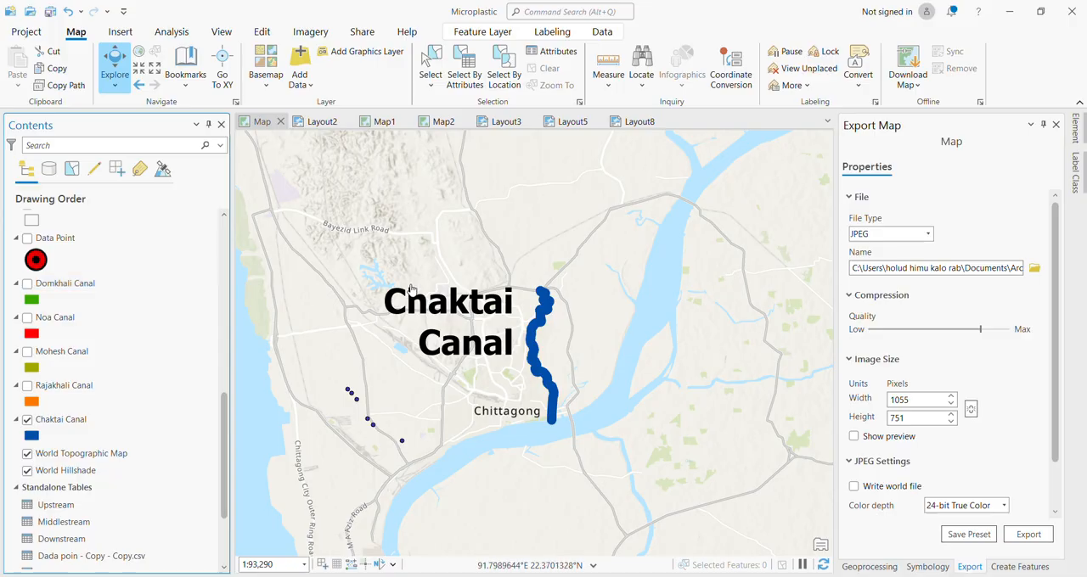
Examine the course of Chaktai Canal and its surroundings in Chittagong at several map scales.
scroll(571, 372, up, 3)
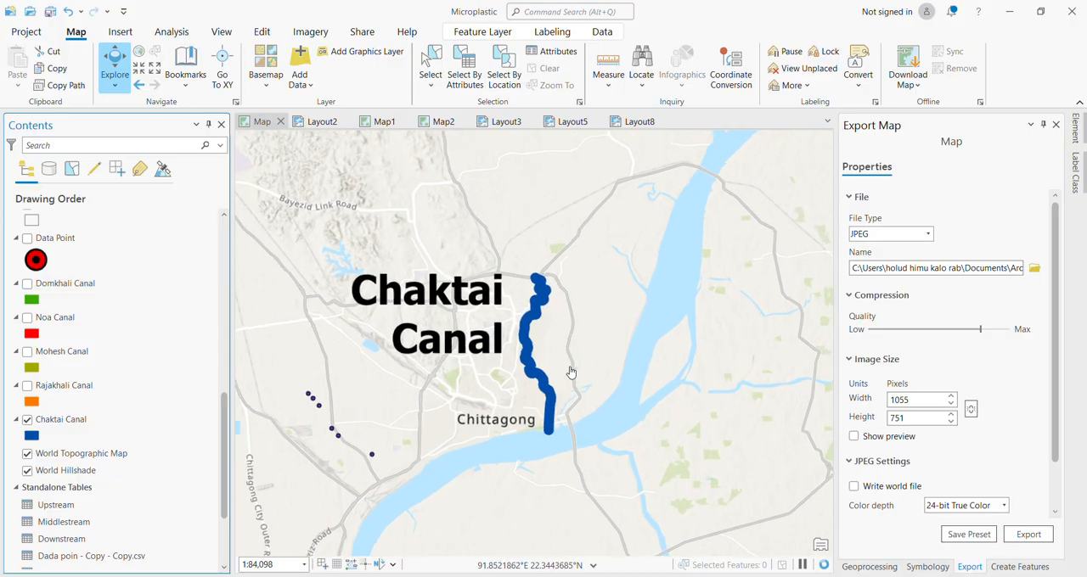
scroll(570, 372, down, 6)
scroll(571, 372, up, 3)
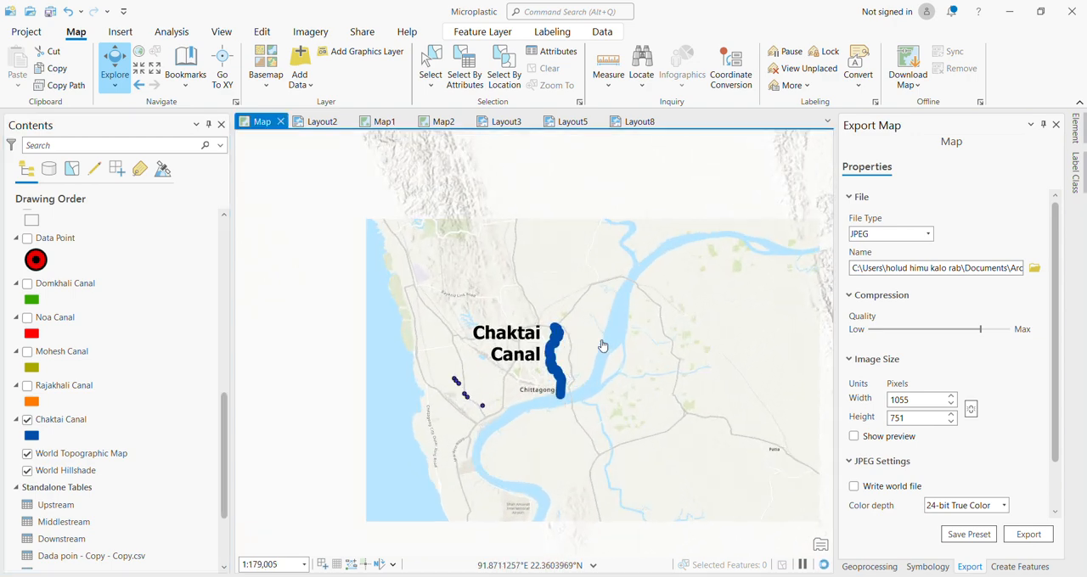
drag(602, 347, 541, 348)
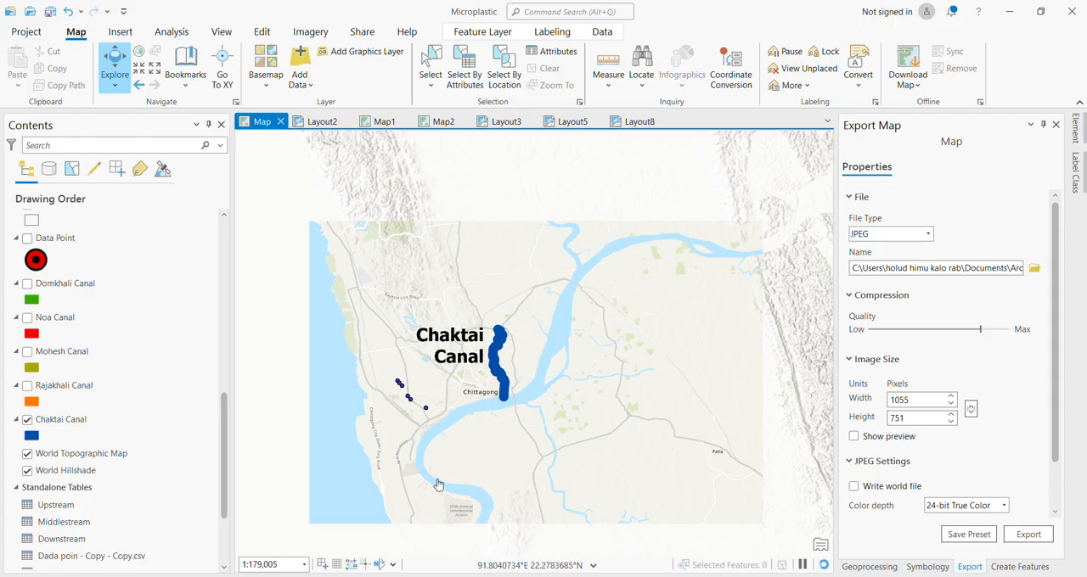
scroll(464, 354, up, 2)
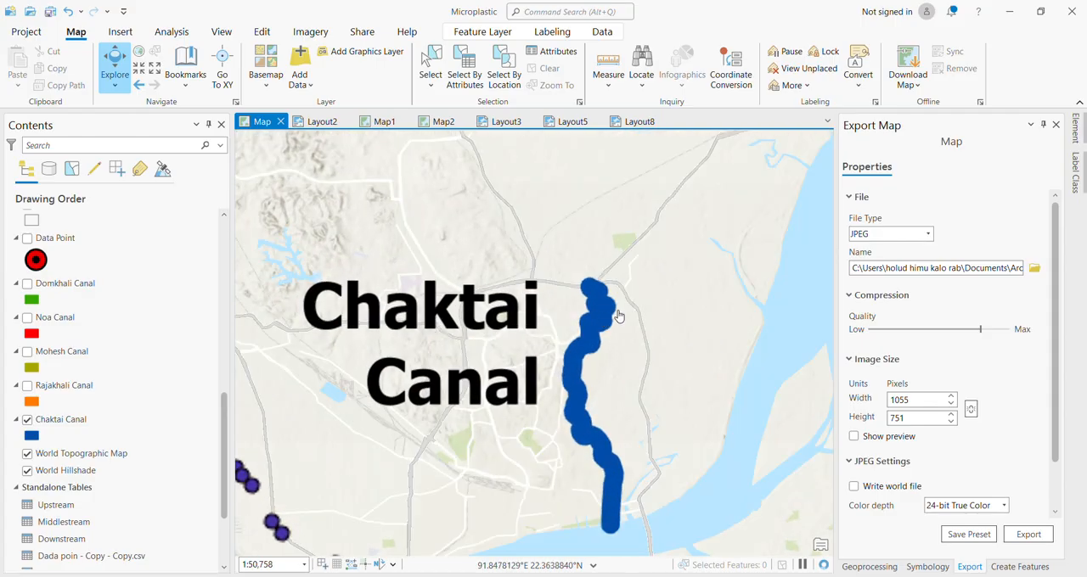
scroll(616, 311, up, 2)
drag(511, 300, 555, 235)
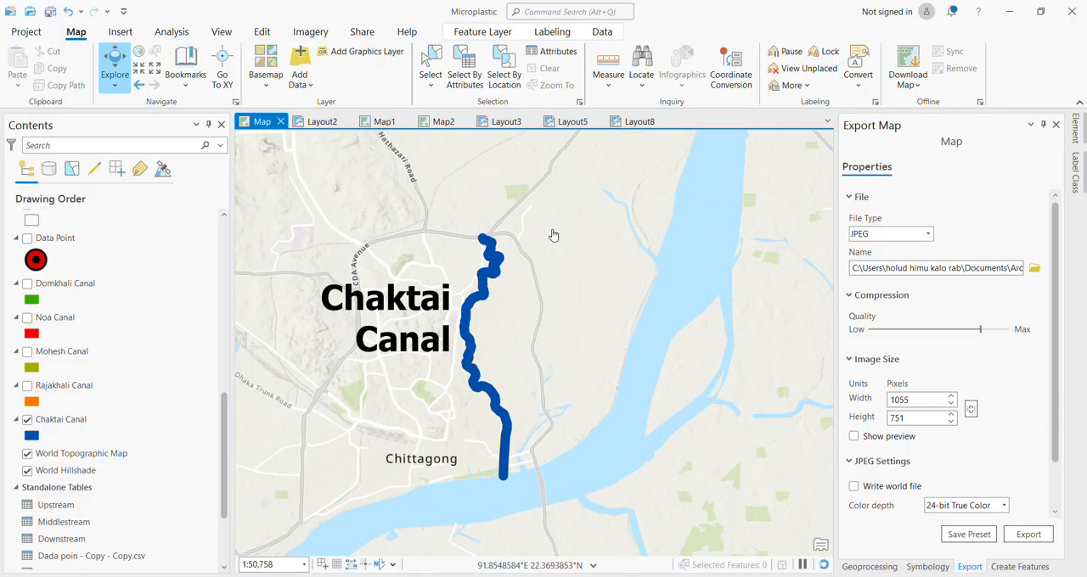
scroll(497, 287, up, 2)
scroll(497, 288, up, 2)
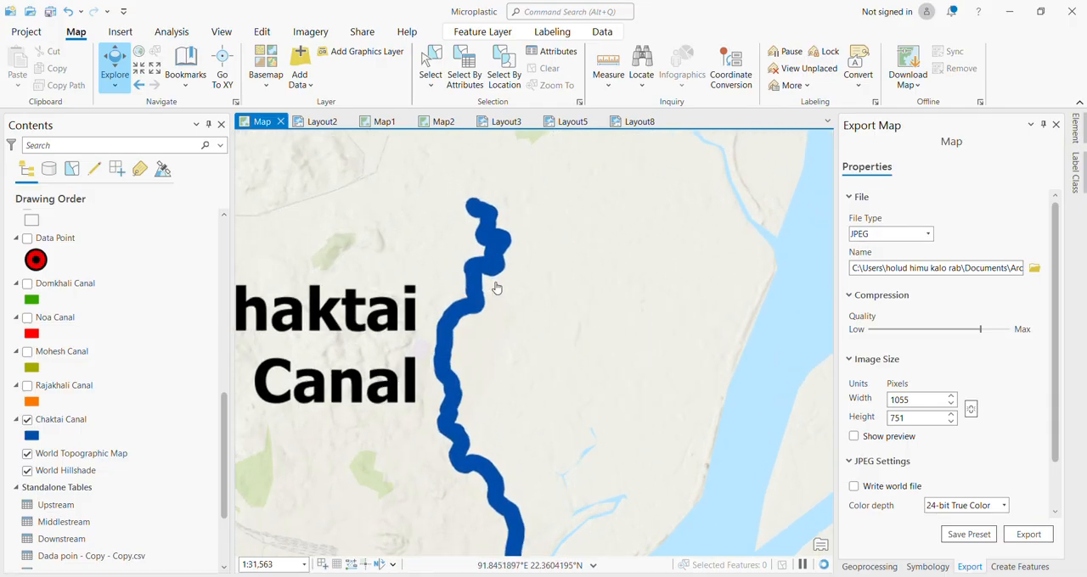
scroll(497, 288, up, 2)
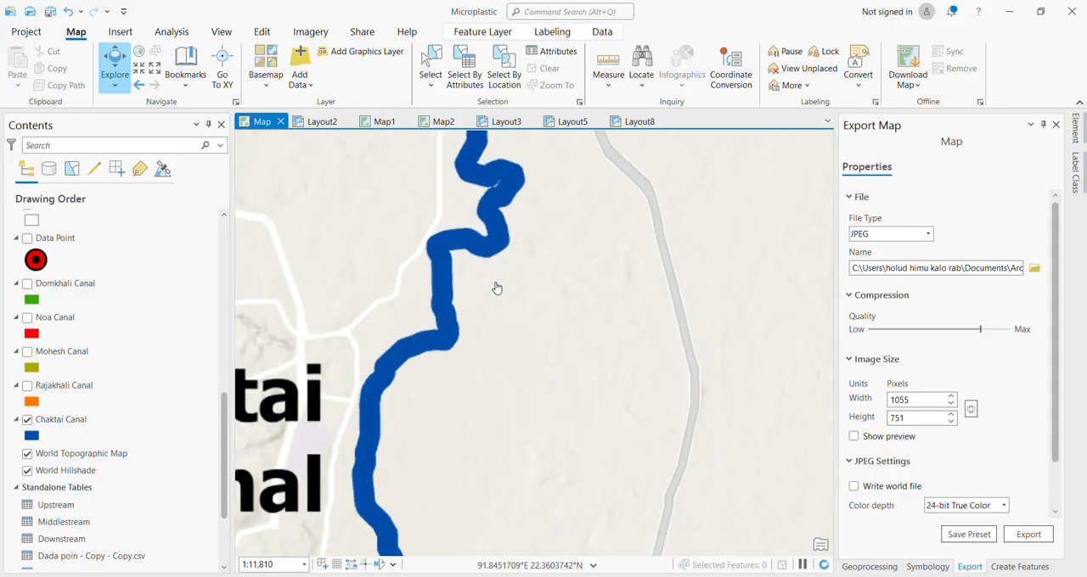
scroll(496, 287, down, 2)
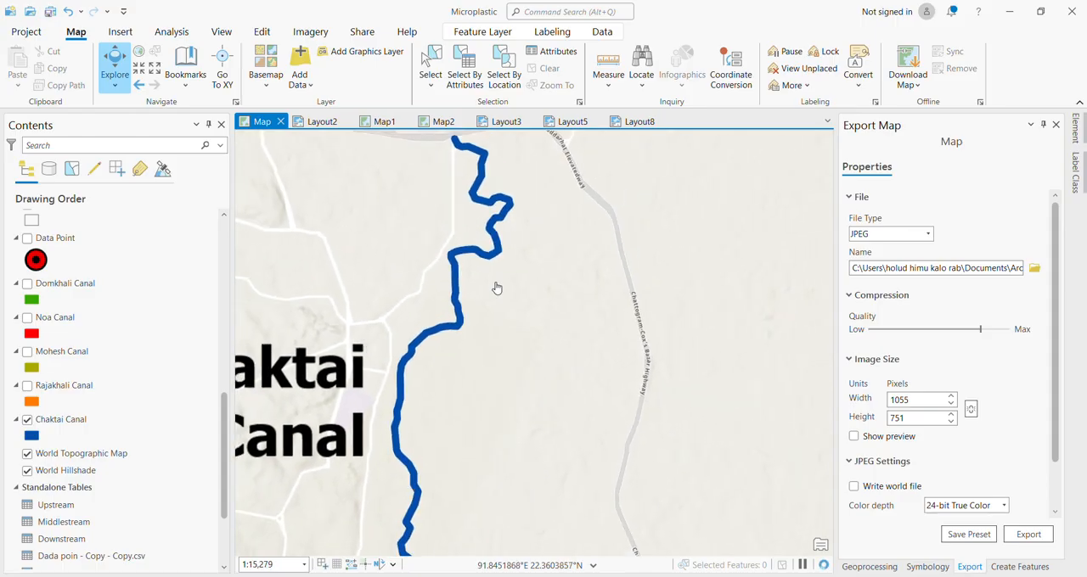
scroll(463, 299, up, 1)
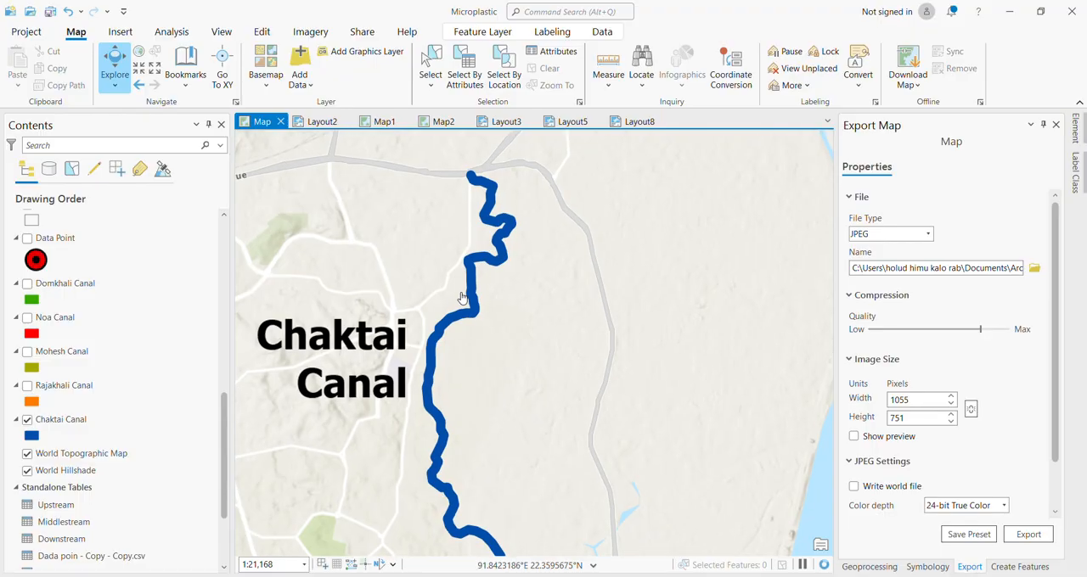
Select the Chaktai Canal layer and display the project's Catalog pane.
drag(464, 299, 484, 332)
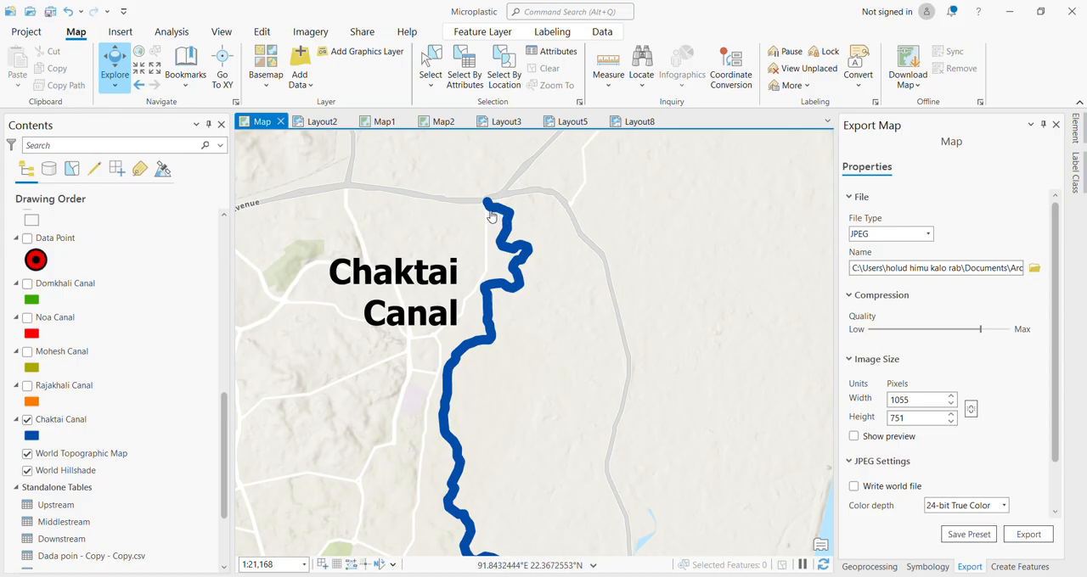
click(74, 419)
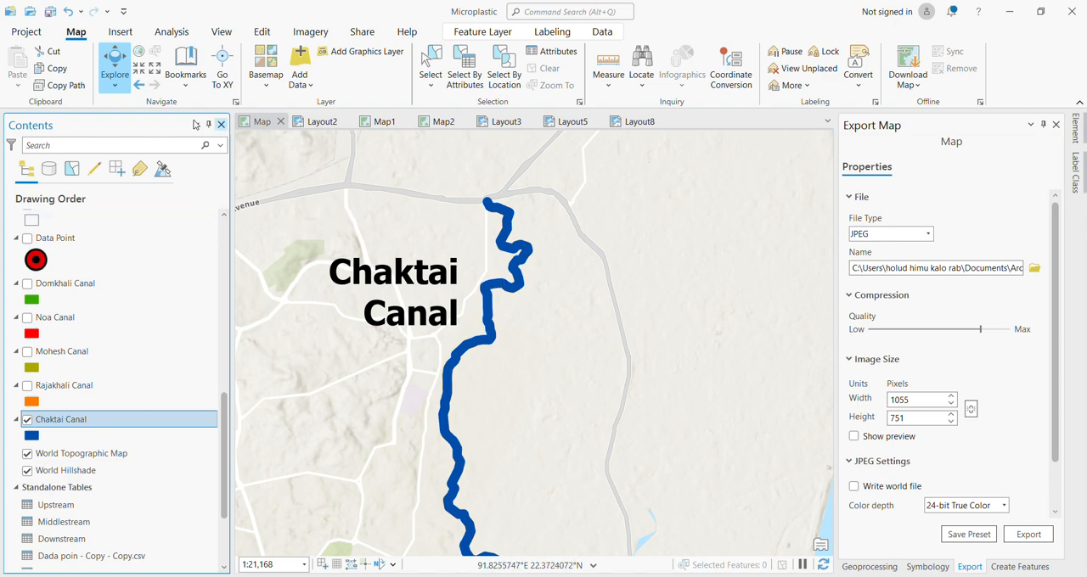
click(172, 33)
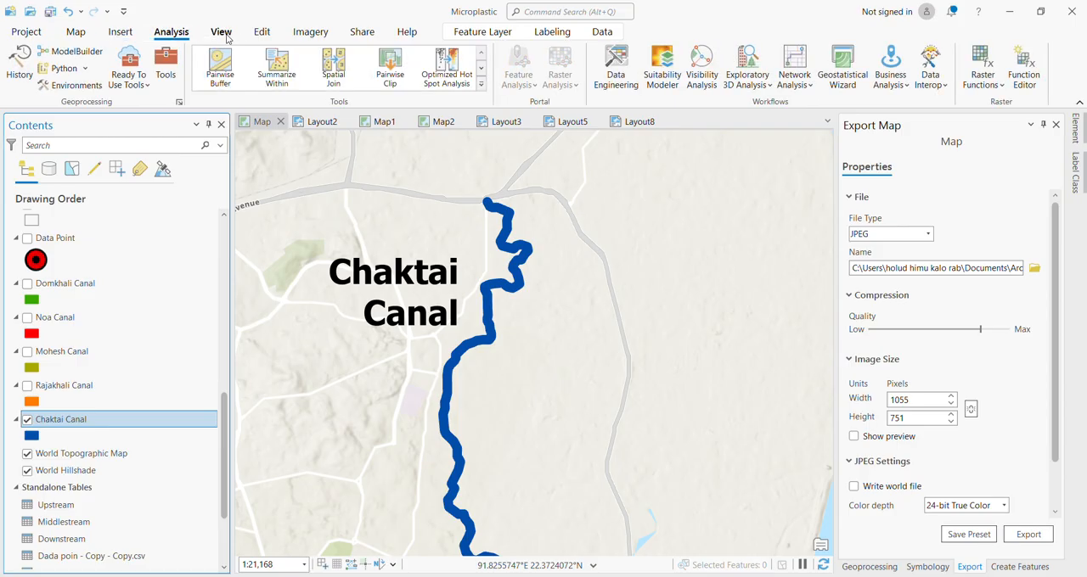
click(224, 34)
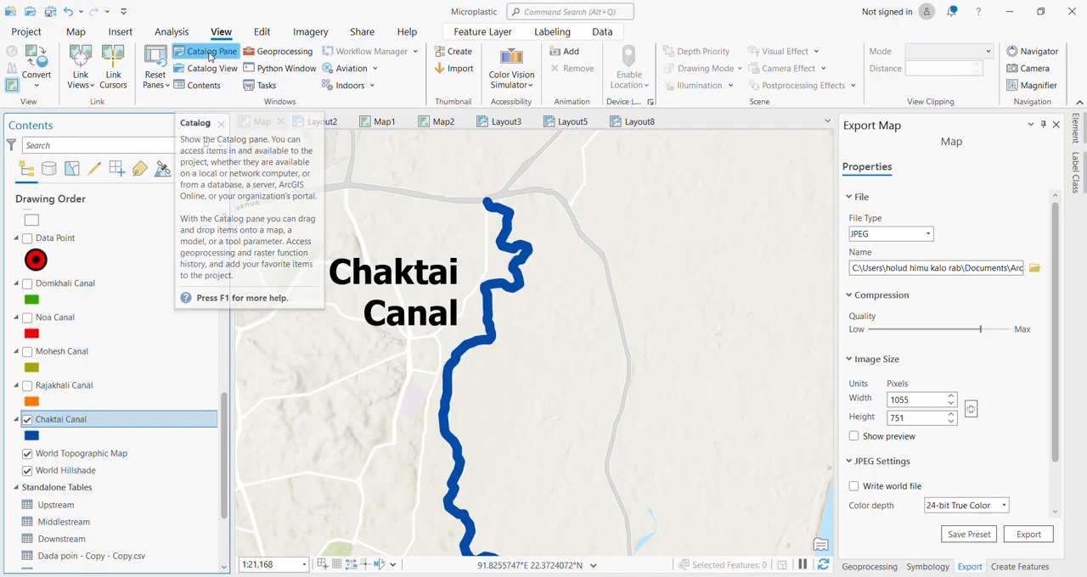
click(210, 54)
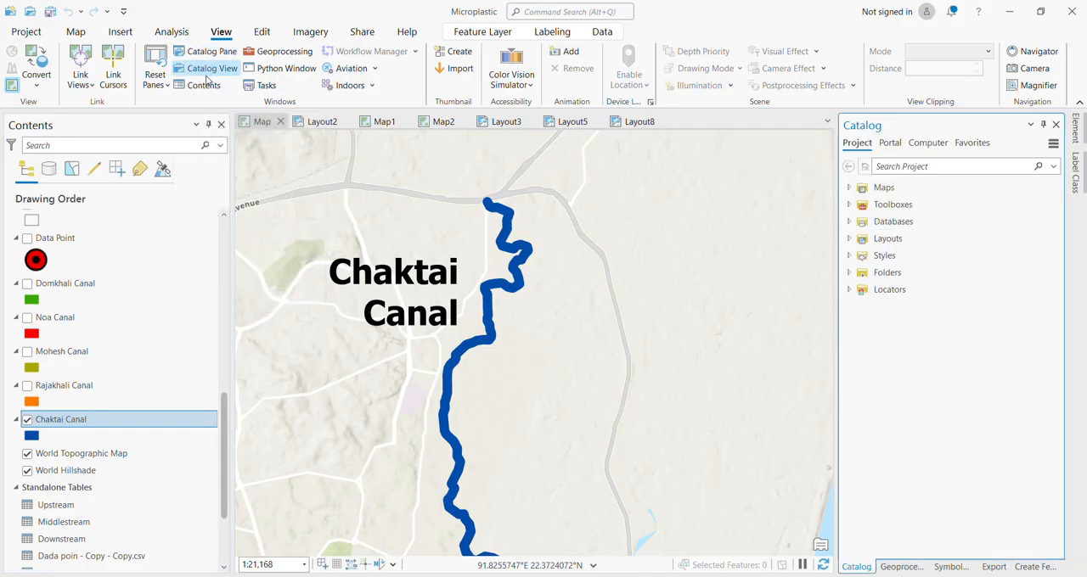
click(205, 88)
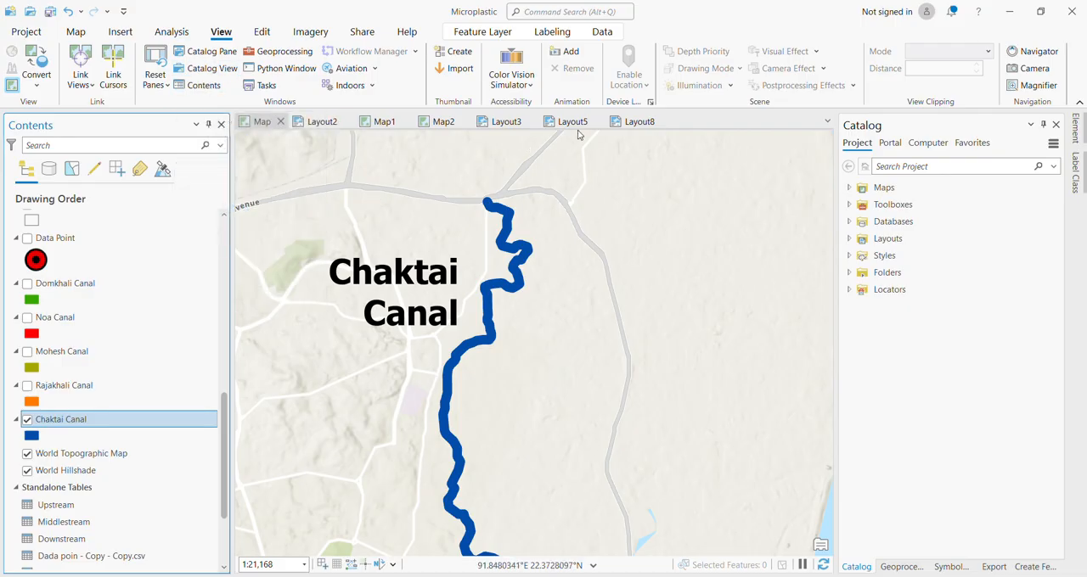
click(225, 59)
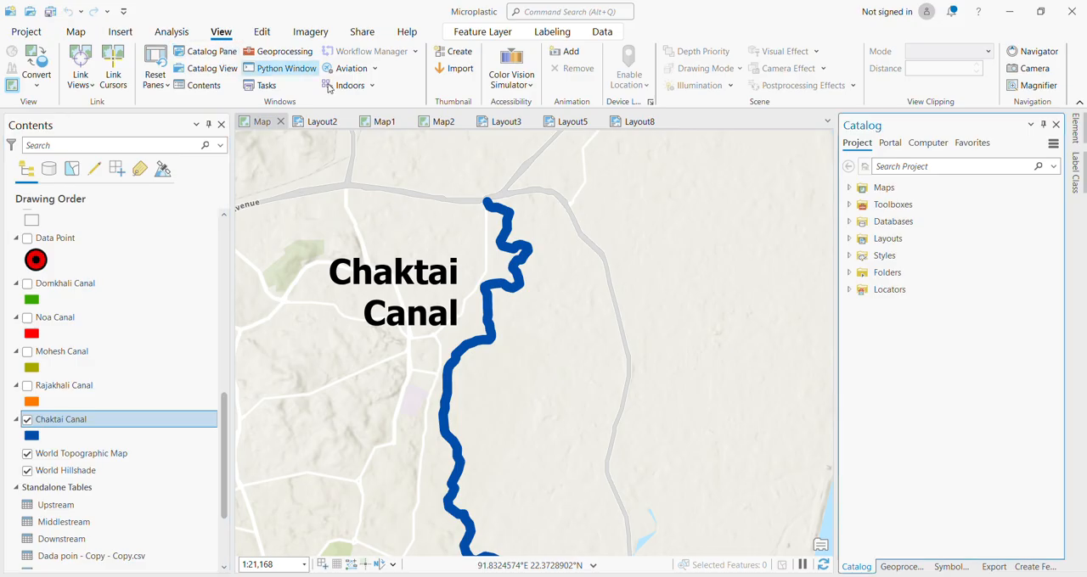
Locate the Microplastic folder among the project's folders and start creating a new shapefile in it.
click(848, 189)
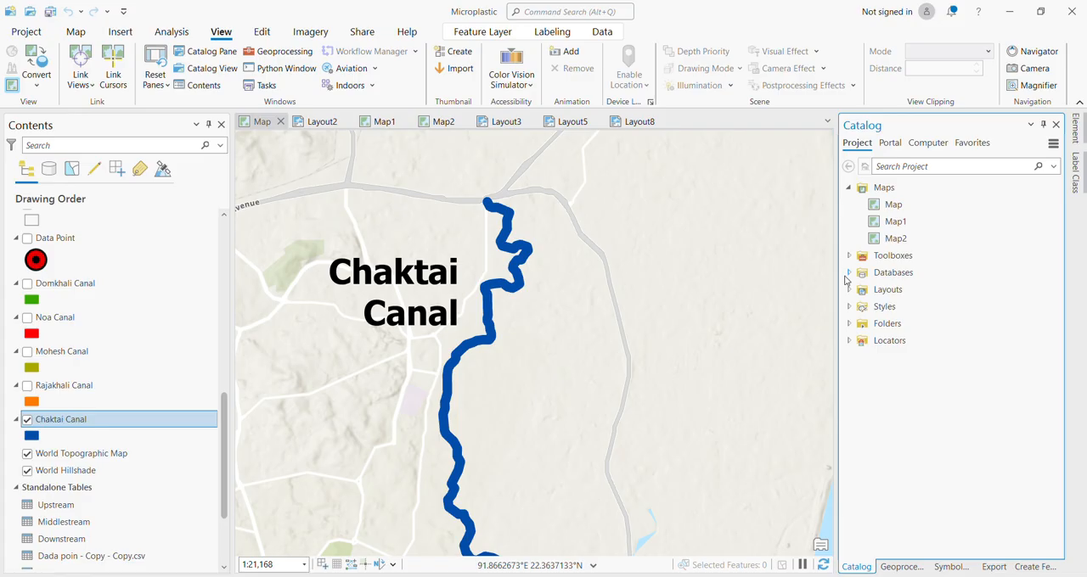
click(848, 325)
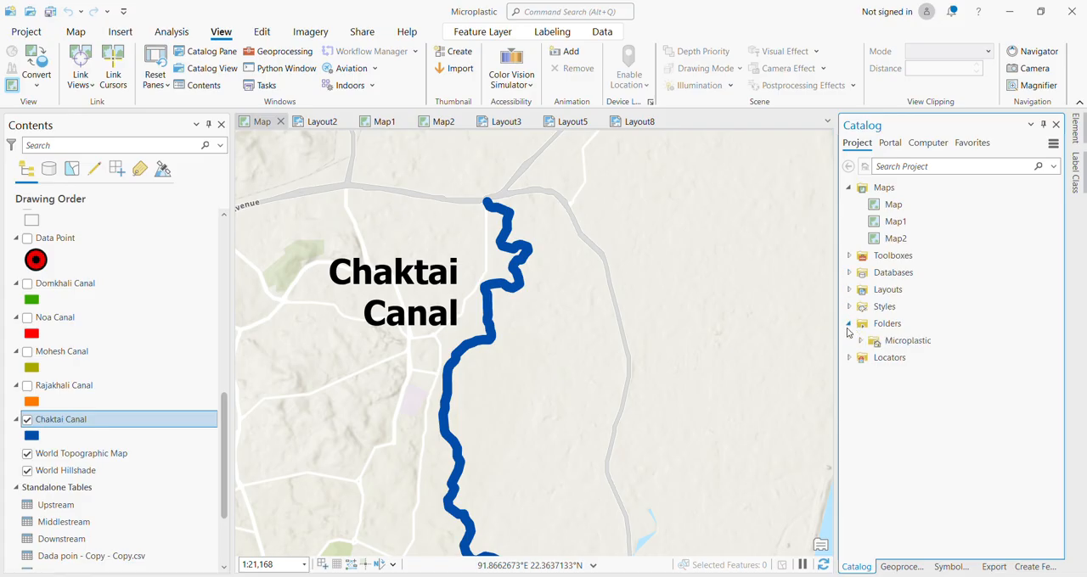
click(858, 340)
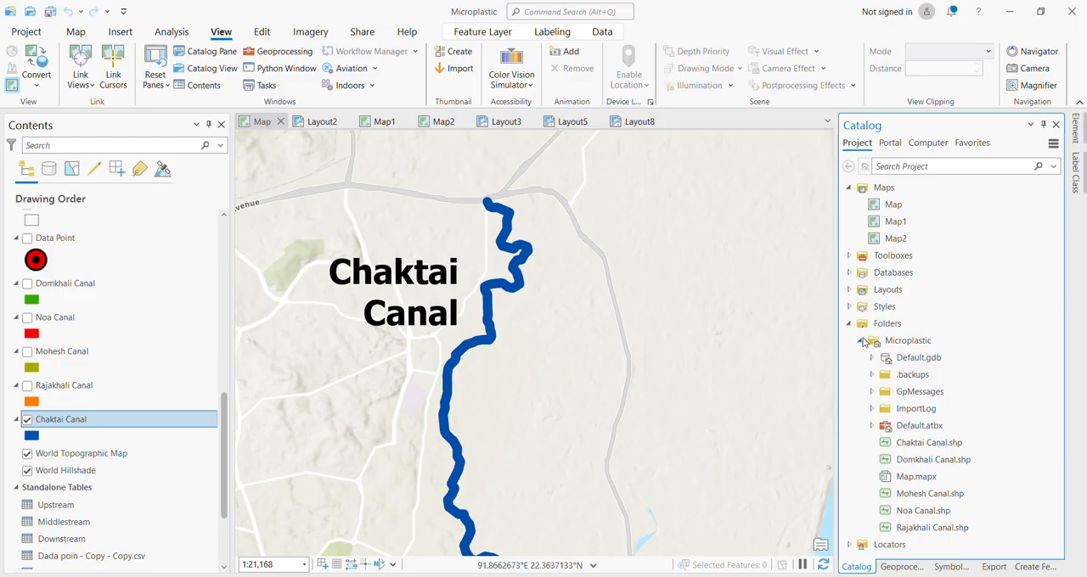
right_click(891, 344)
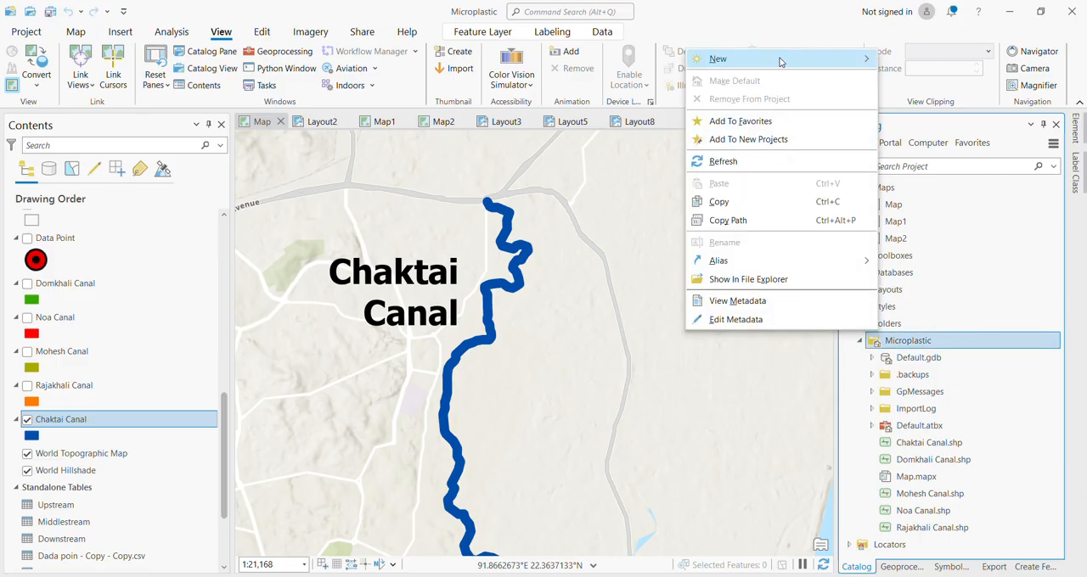
mouse_move(780, 60)
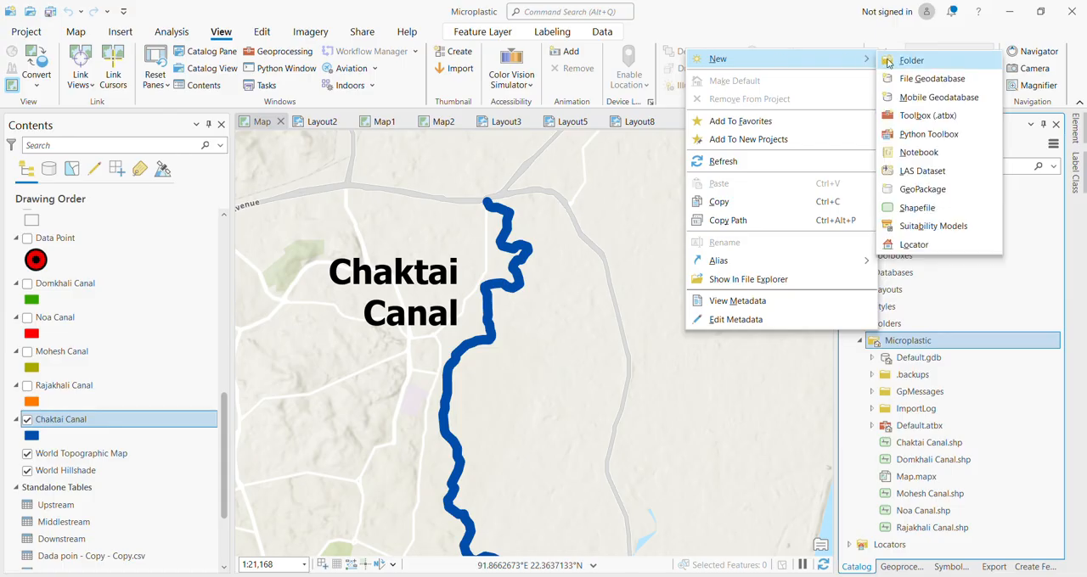
click(918, 209)
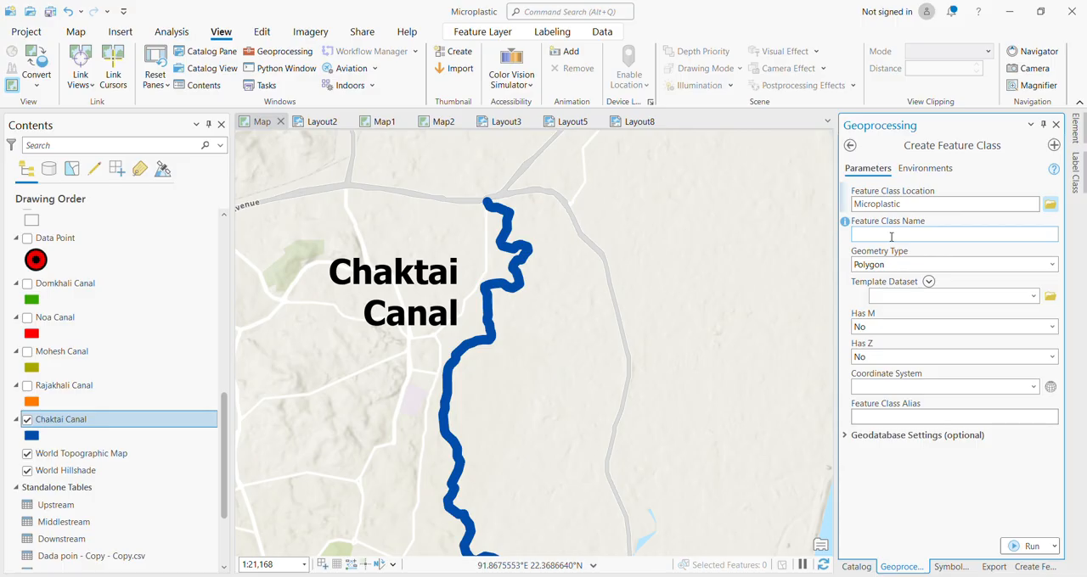
Create the feature class testshapefile with Polyline geometry and the current map's coordinate system, GCS_WGS_1984.
click(906, 235)
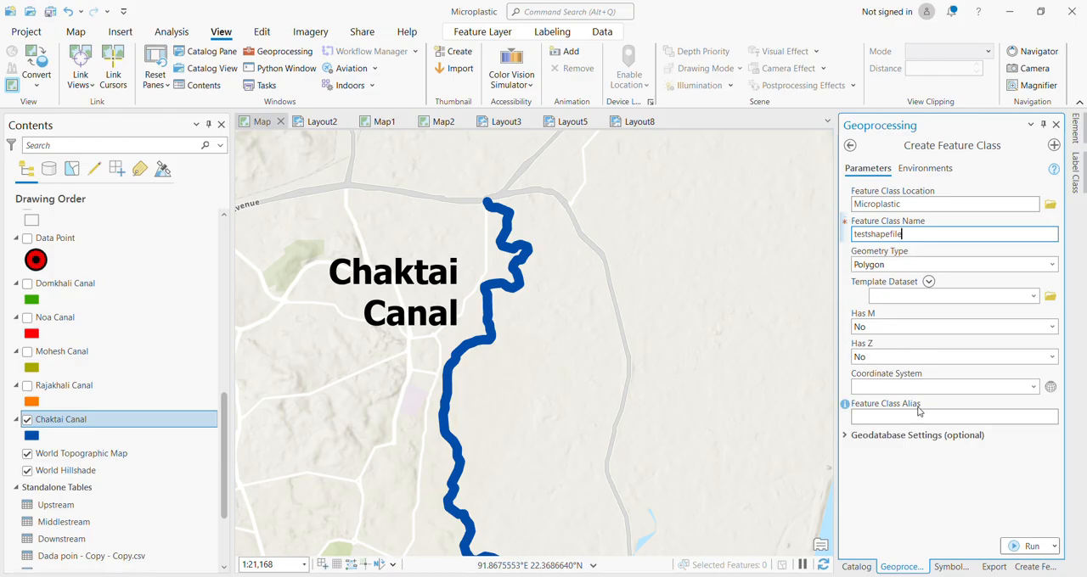
click(1052, 265)
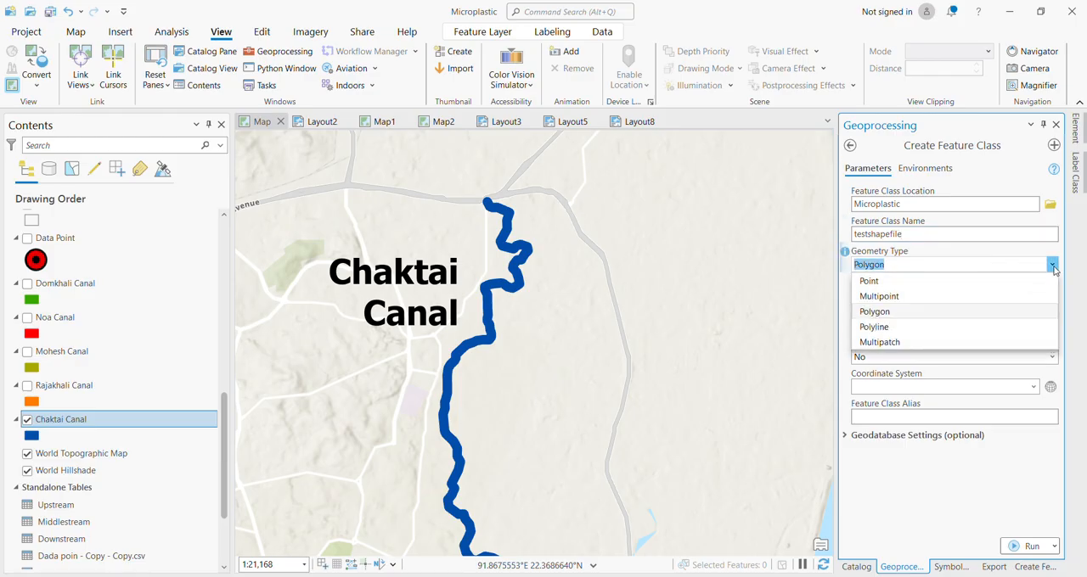
click(951, 326)
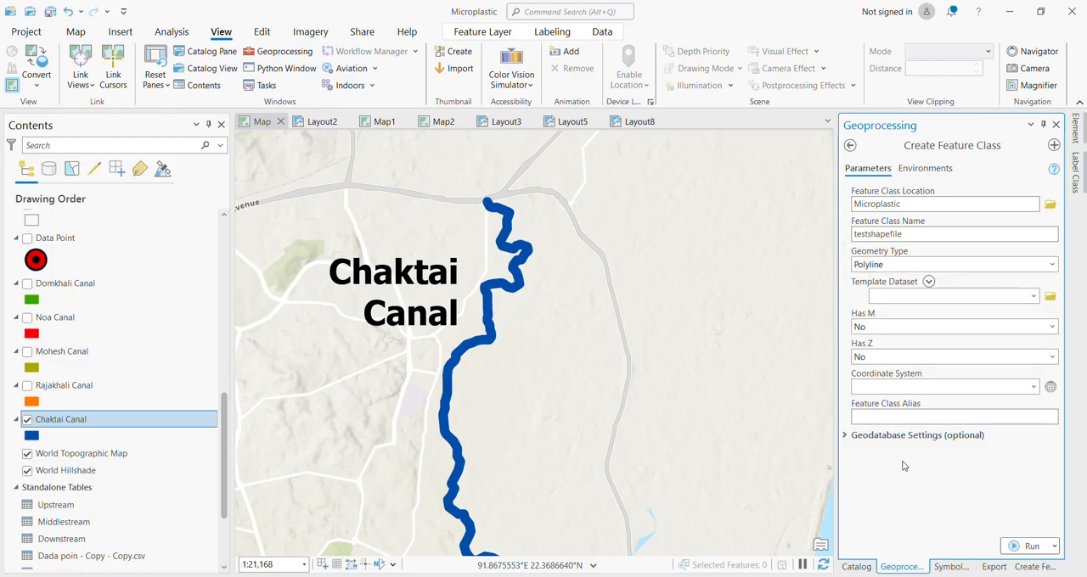
click(1033, 387)
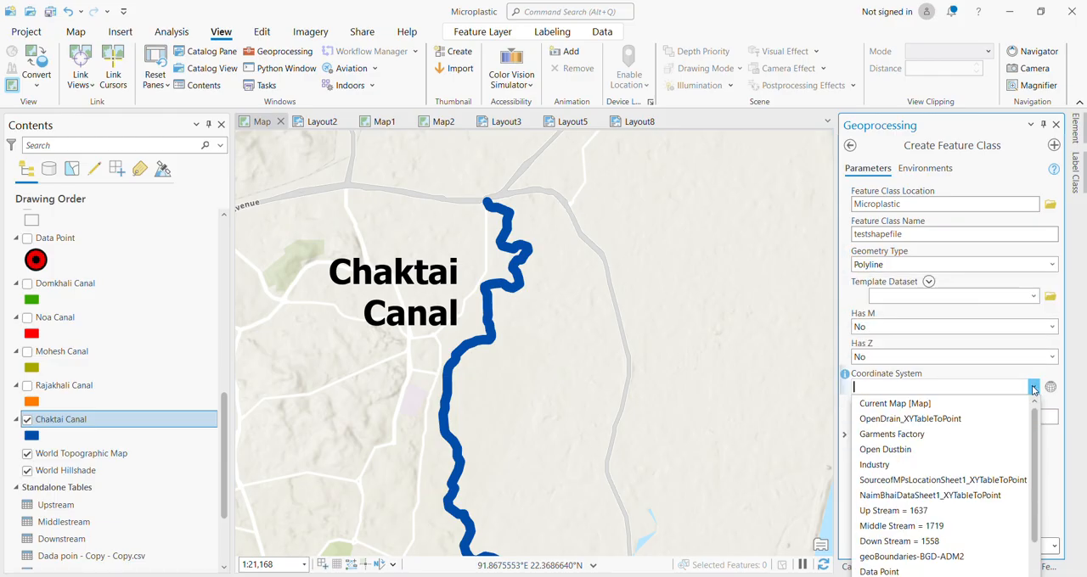
click(972, 405)
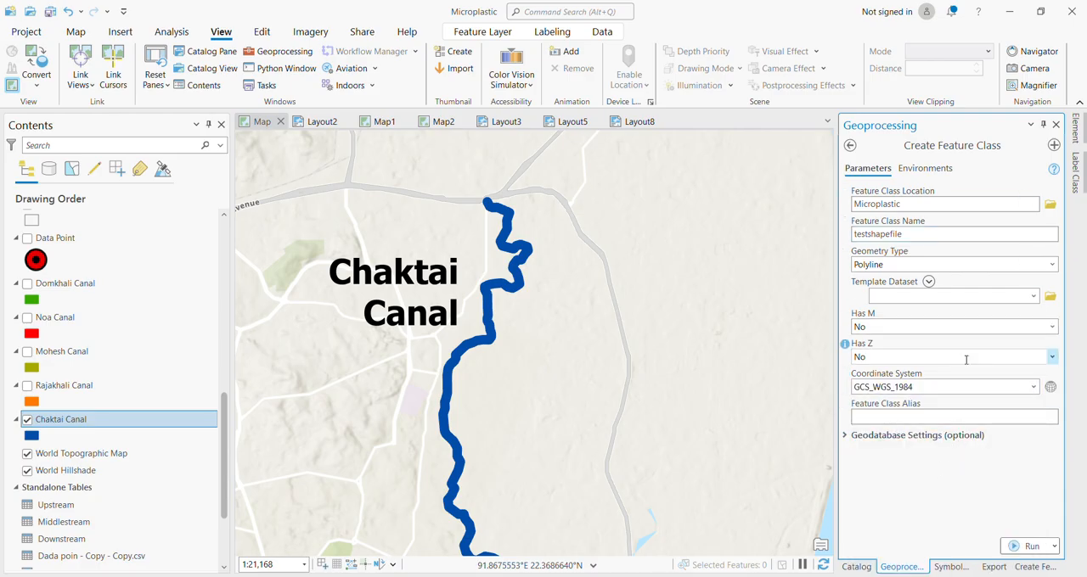
click(1028, 547)
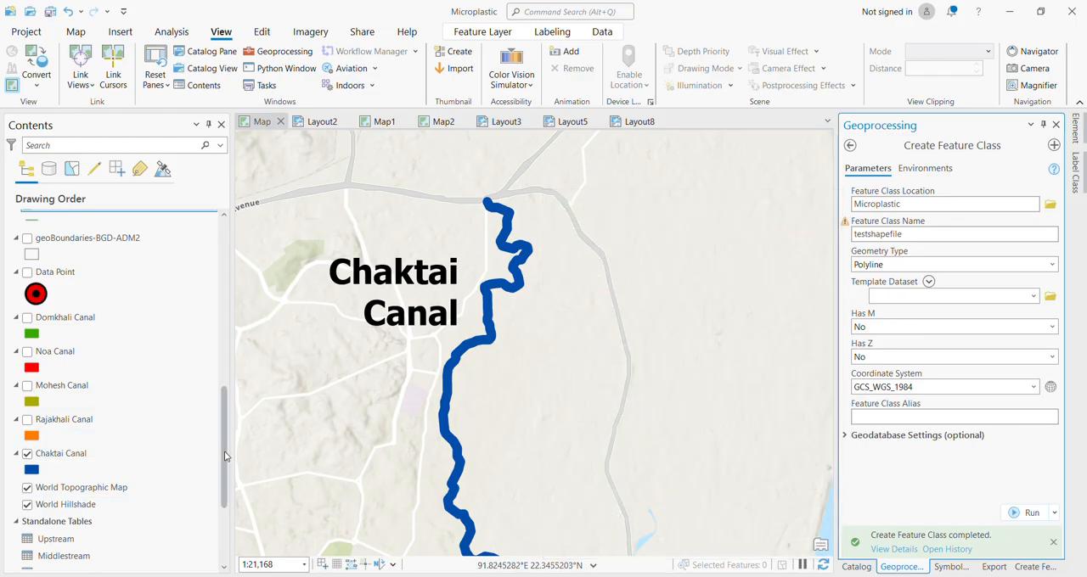
Hide the OpenDrain_XYTableToPoint and Chaktai Canal layers, keeping the testshapefile layer displayed.
drag(224, 445, 221, 389)
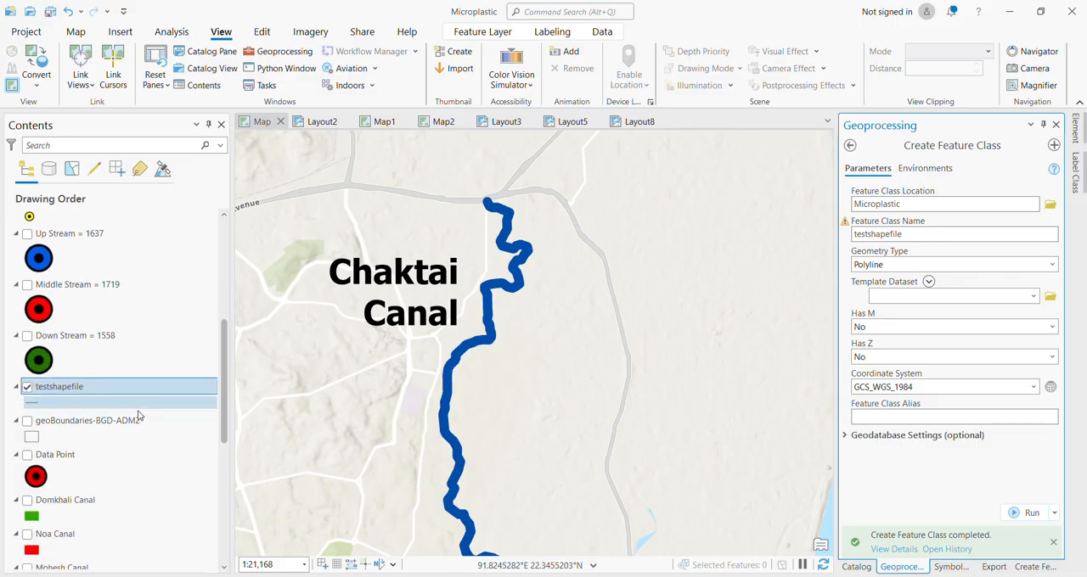
click(29, 389)
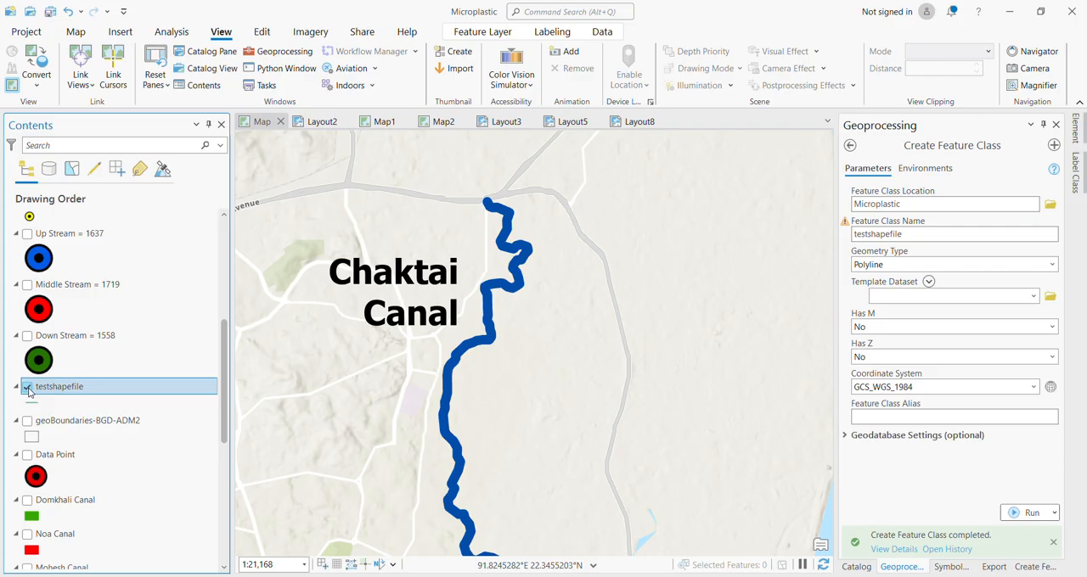
scroll(122, 296, up, 10)
click(28, 236)
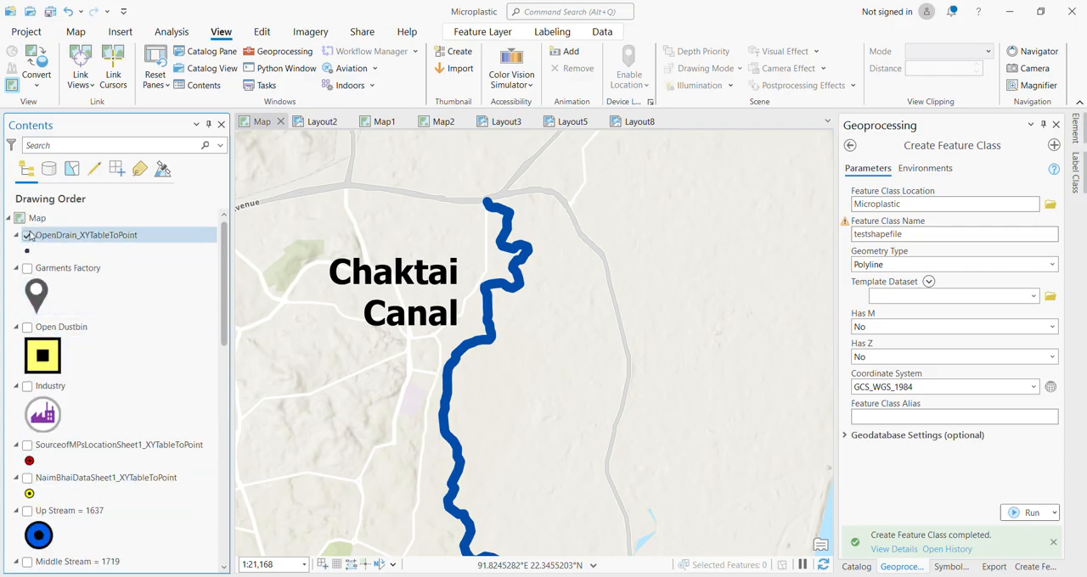
click(27, 236)
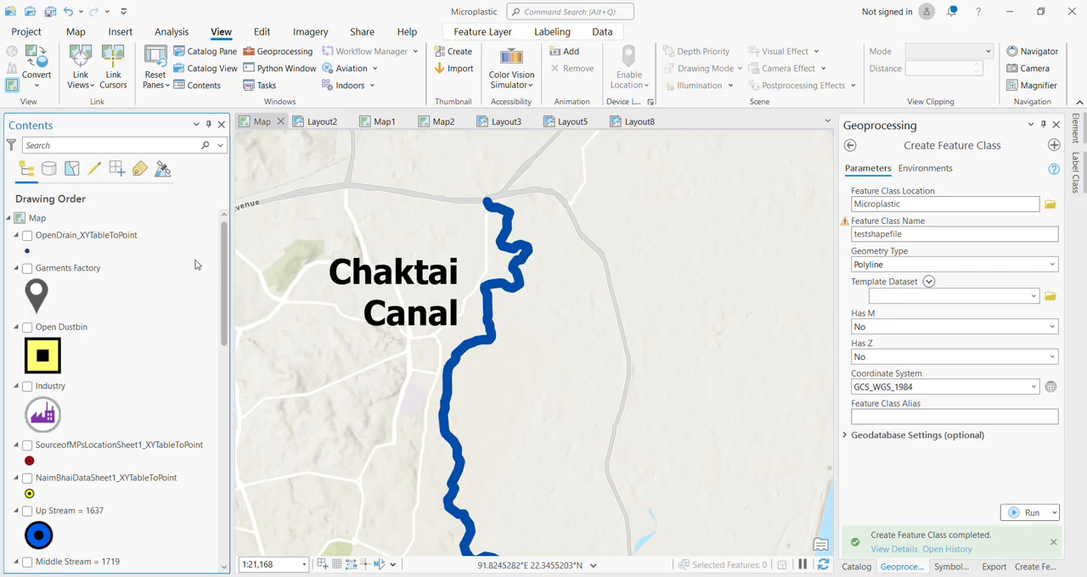
drag(222, 294, 215, 441)
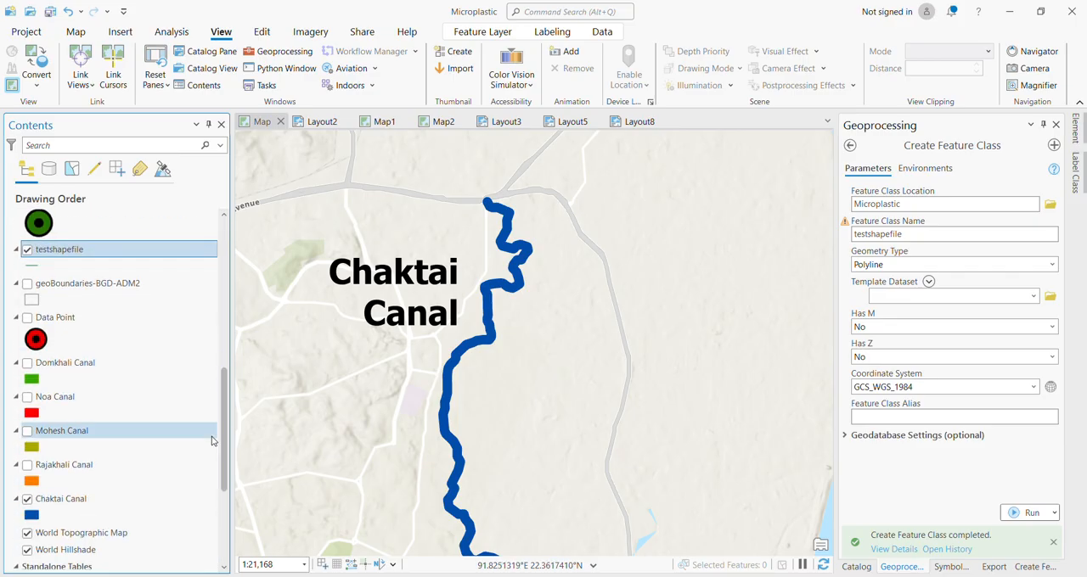
click(48, 515)
click(28, 502)
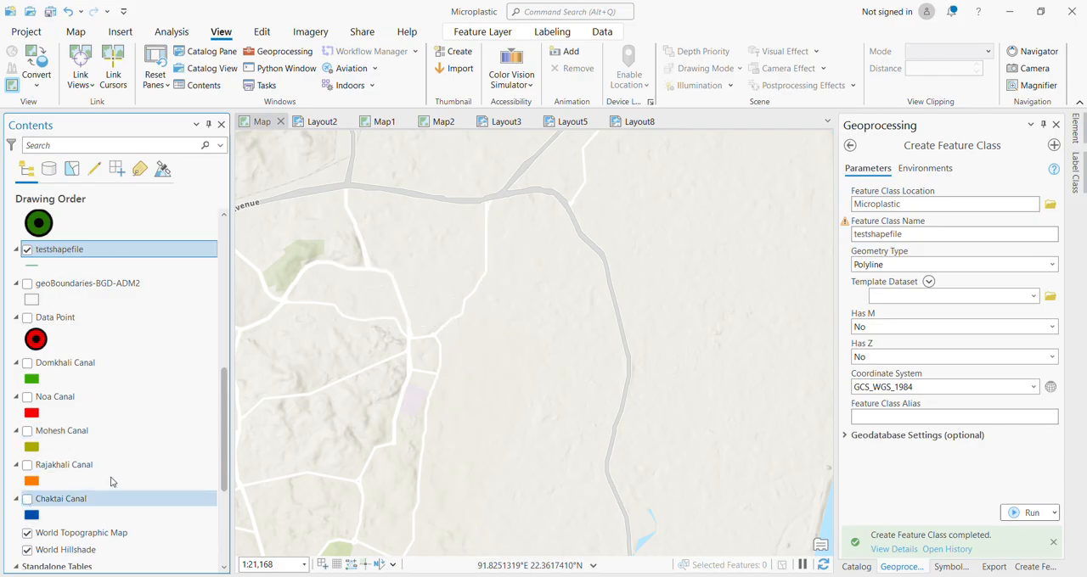
Examine the topographic base map of the Chaktai Canal area in Chittagong at several map scales.
drag(225, 450, 225, 384)
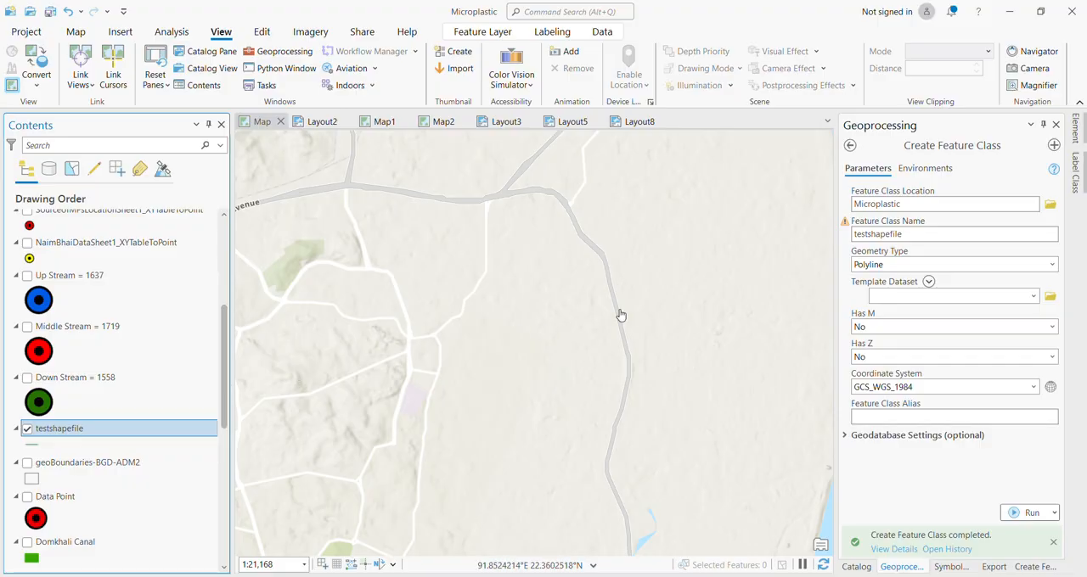
scroll(621, 315, down, 1)
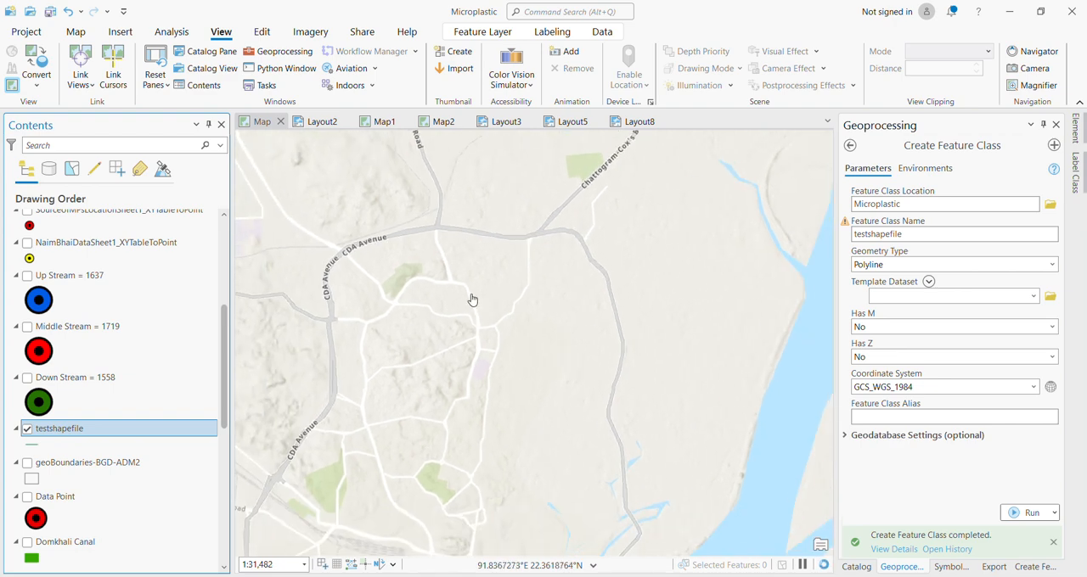
scroll(473, 300, down, 1)
scroll(473, 301, down, 1)
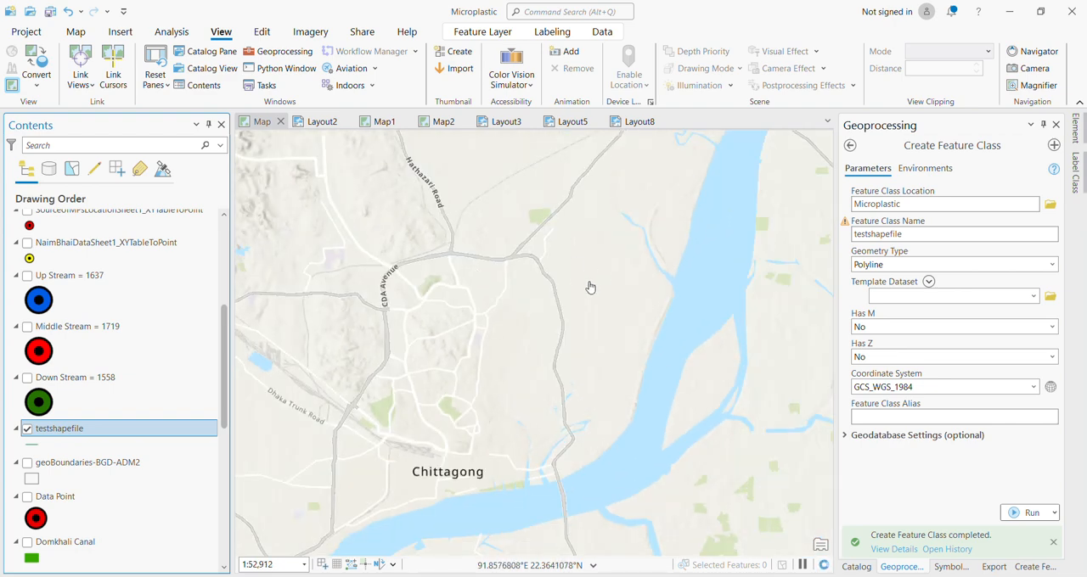
scroll(589, 286, up, 1)
scroll(590, 287, up, 2)
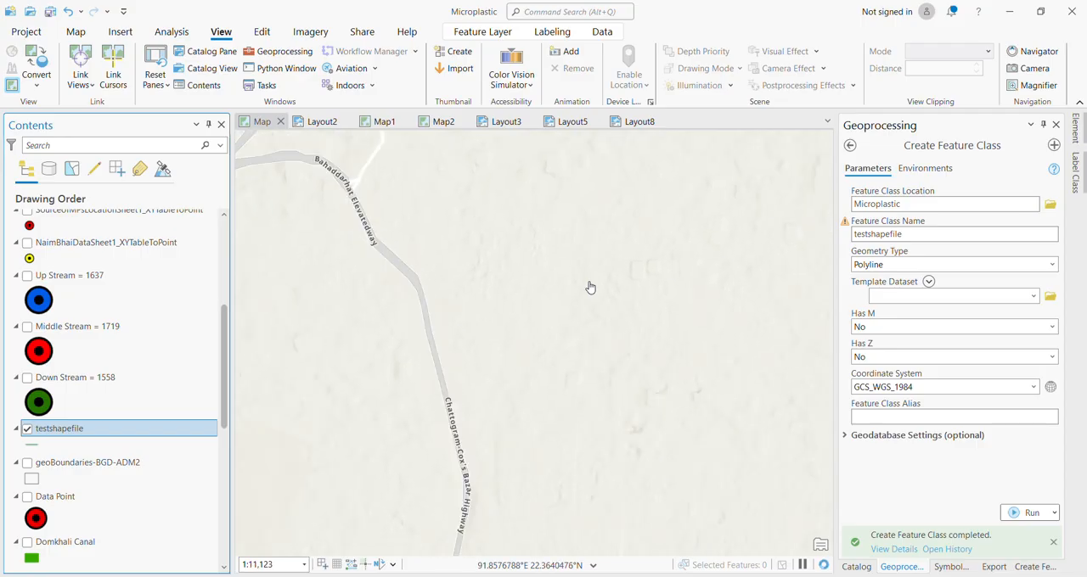
scroll(591, 287, down, 1)
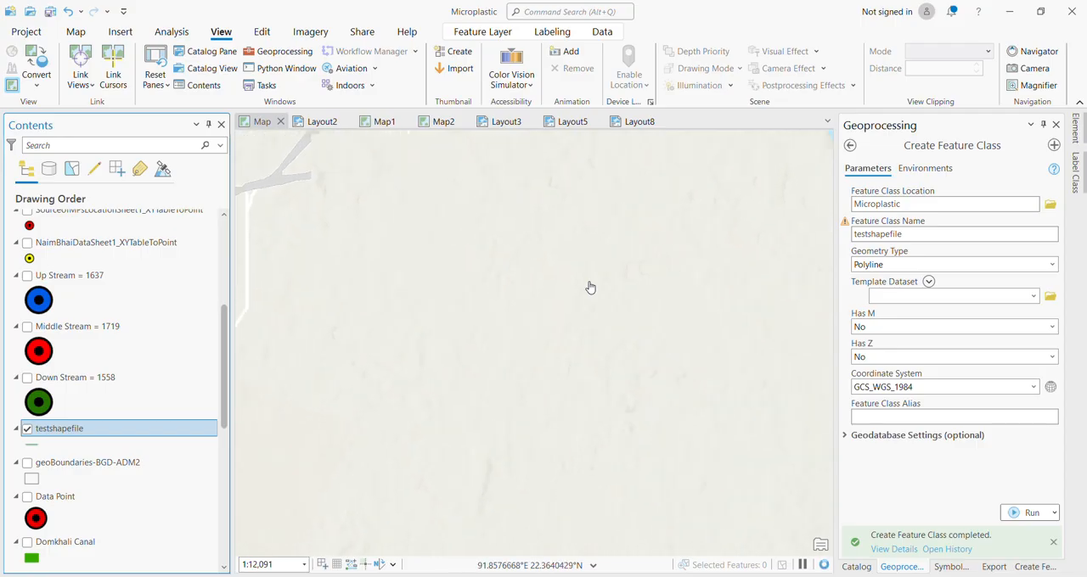
scroll(591, 287, down, 2)
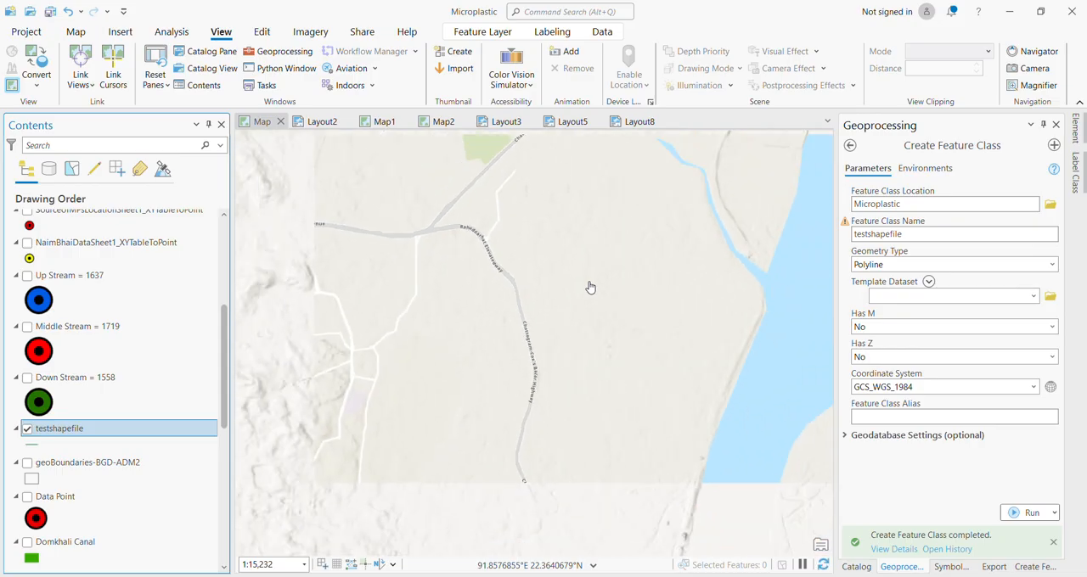
scroll(590, 287, down, 1)
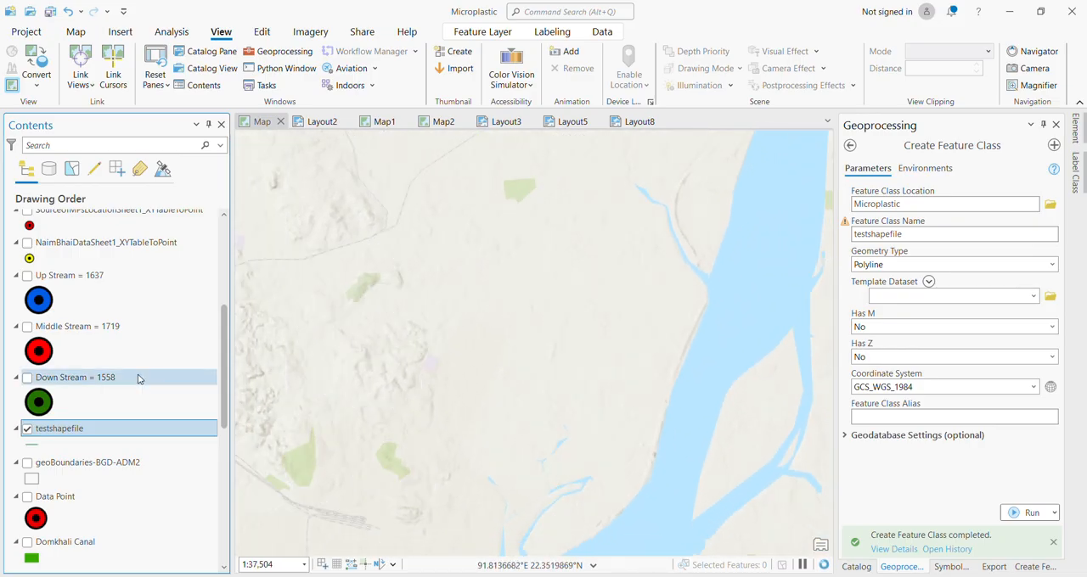
Briefly show the Chaktai Canal layer to check its course against the base map, and hide it again.
scroll(73, 354, down, 3)
scroll(72, 353, up, 1)
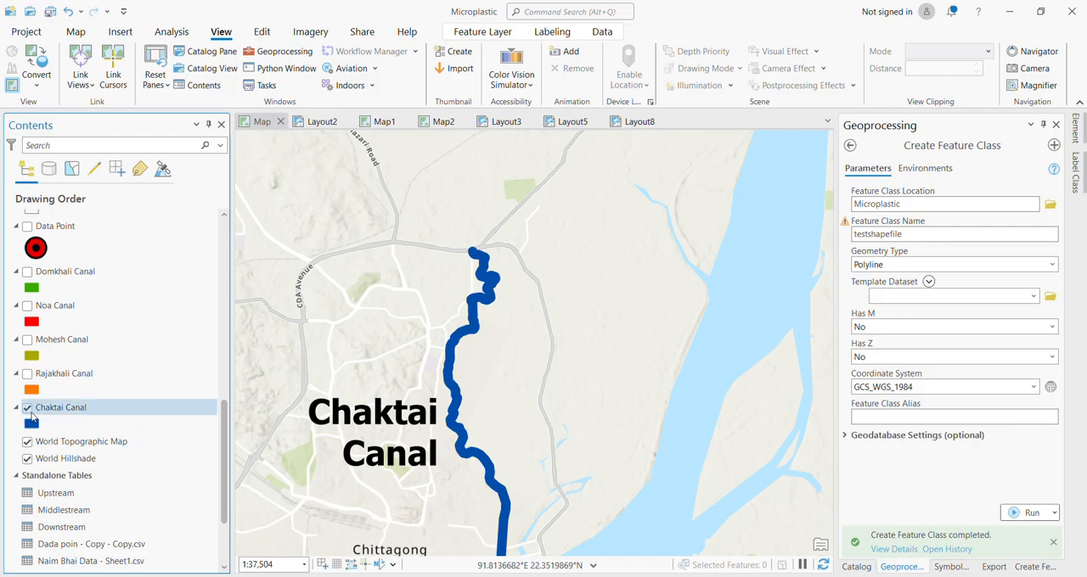
click(27, 409)
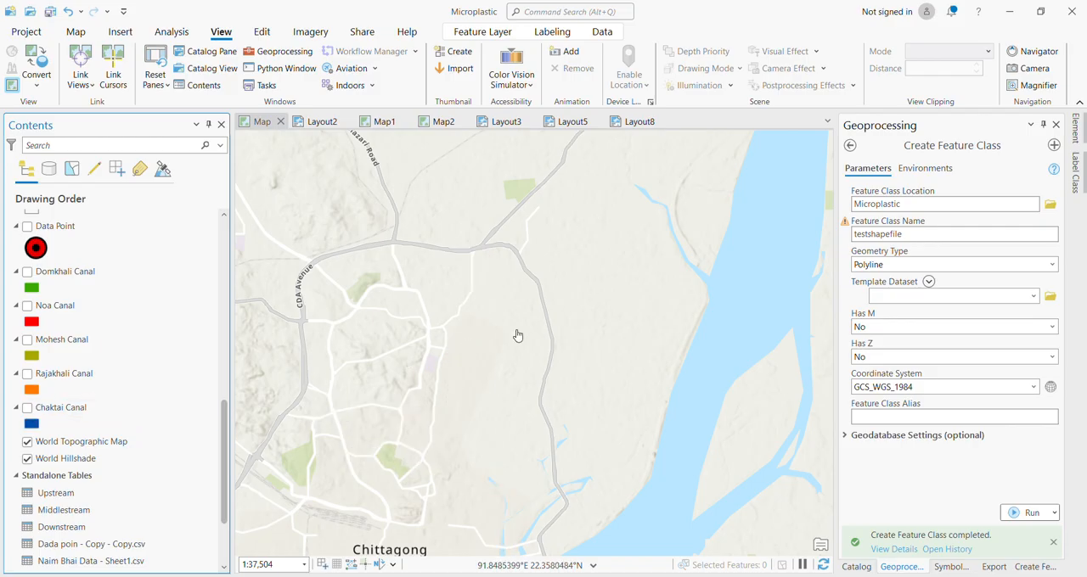
scroll(479, 343, up, 2)
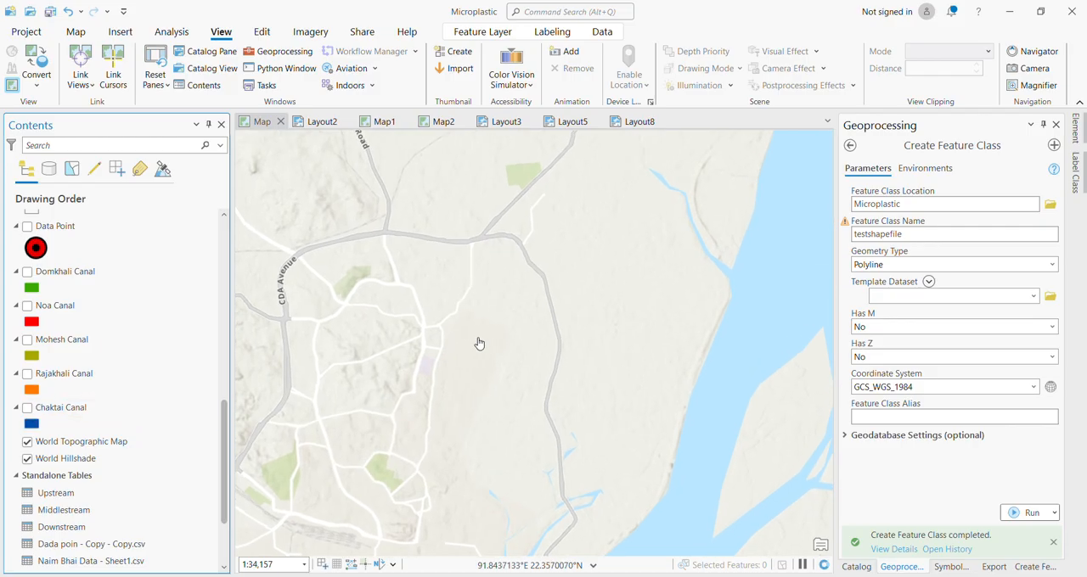
scroll(480, 343, up, 1)
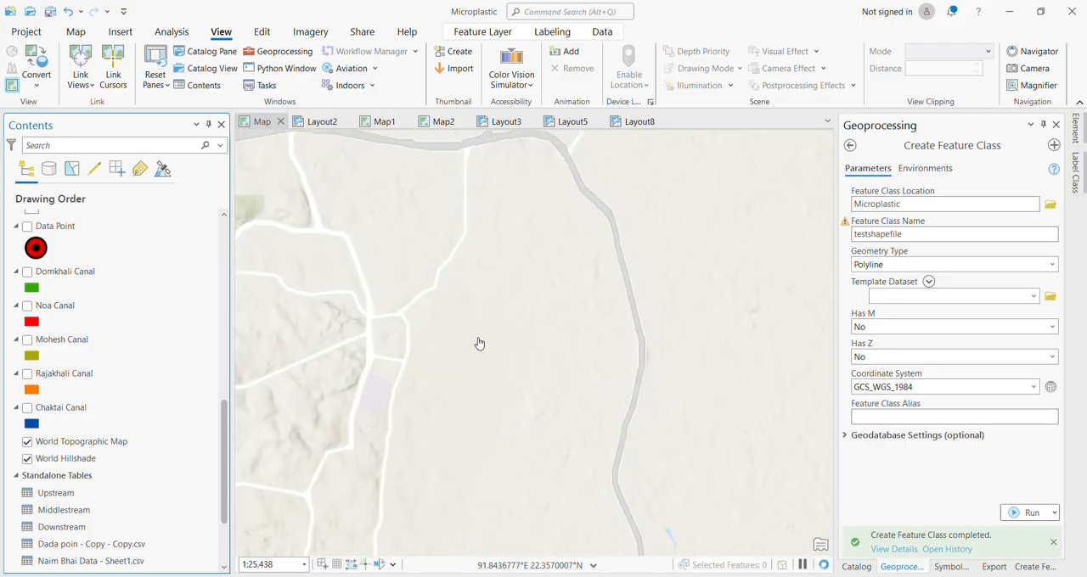
scroll(479, 343, up, 1)
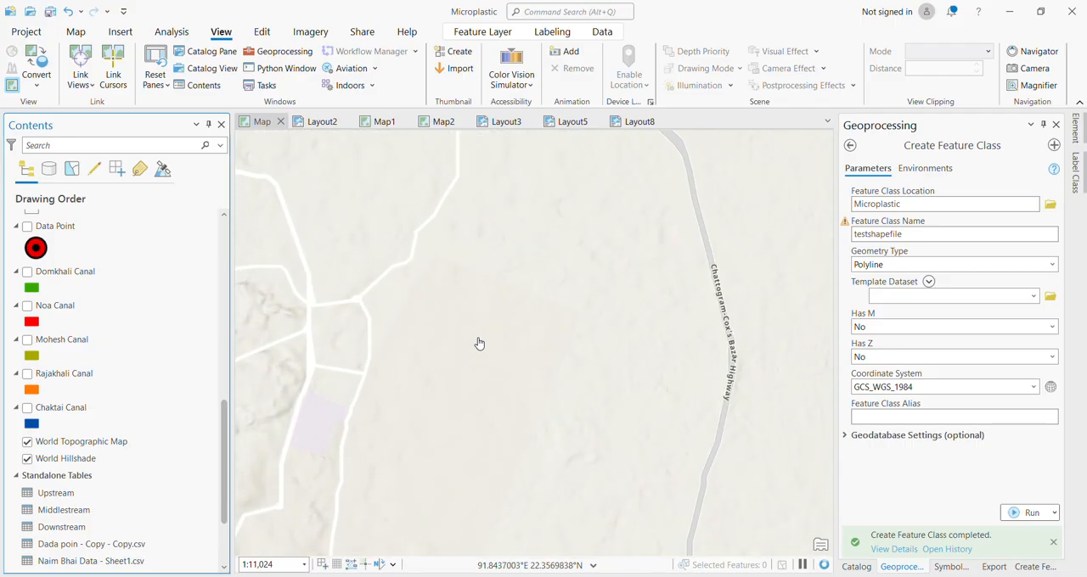
scroll(479, 343, up, 1)
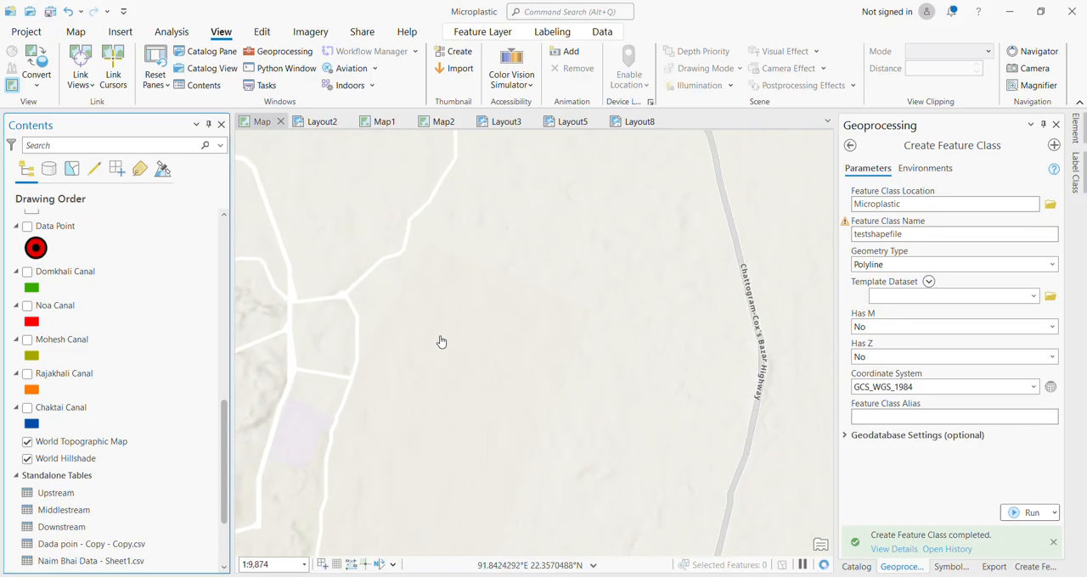
scroll(441, 342, down, 2)
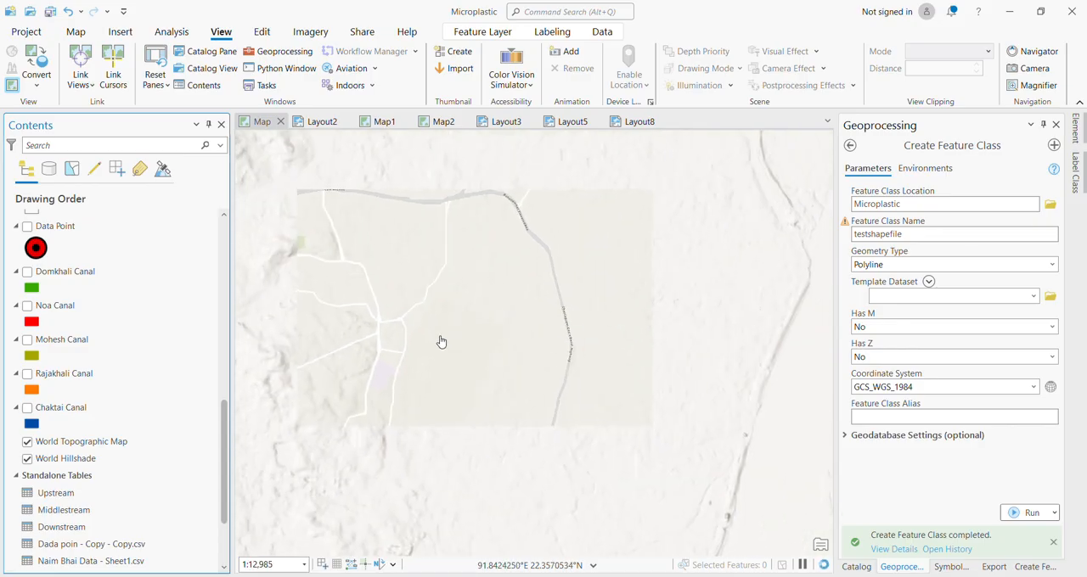
scroll(441, 342, down, 2)
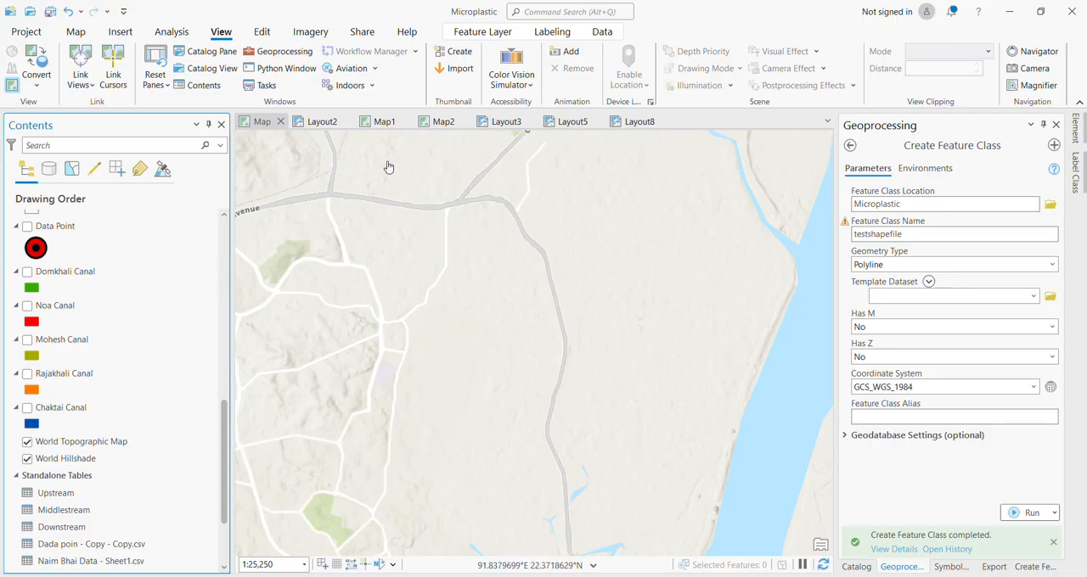
Review the available basemap styles for the map without choosing a different one.
click(164, 33)
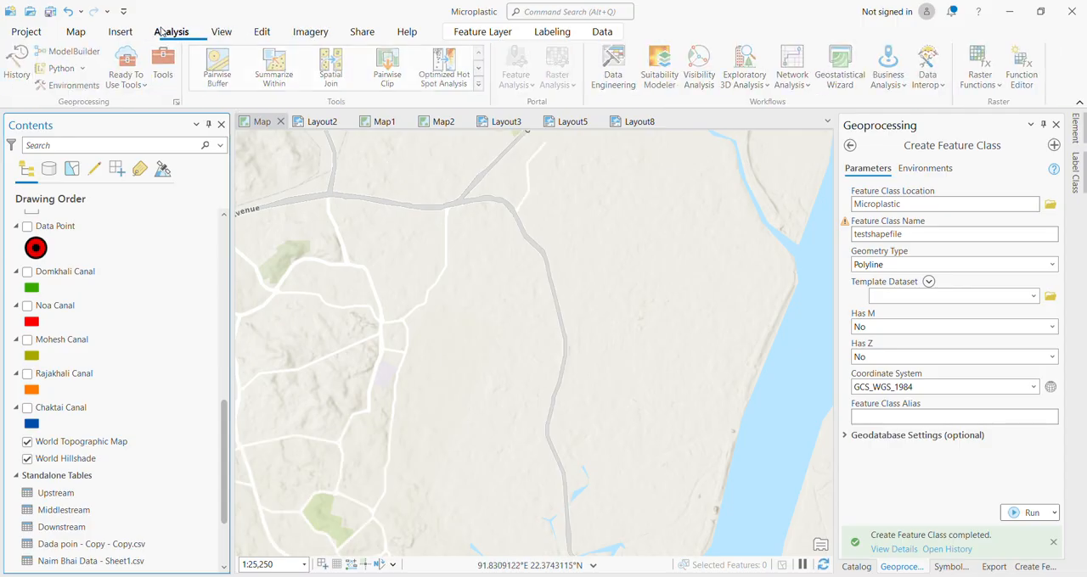
click(120, 33)
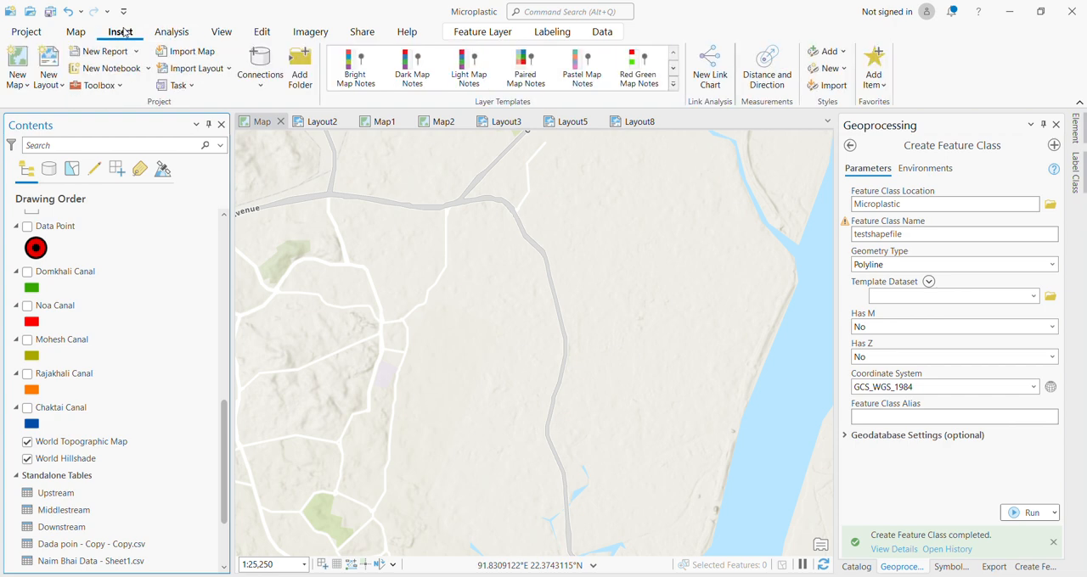
click(75, 34)
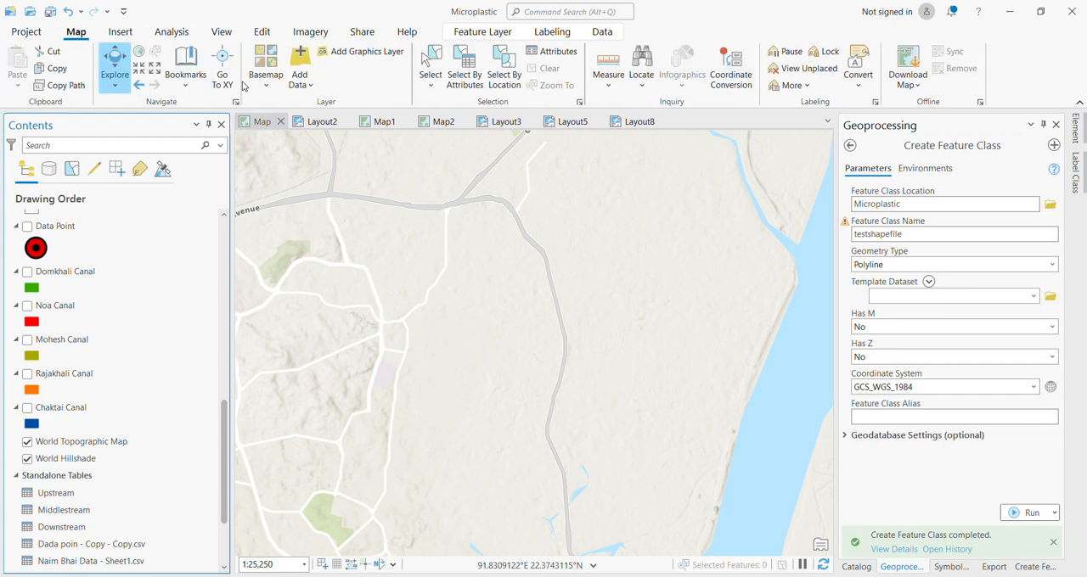
click(264, 83)
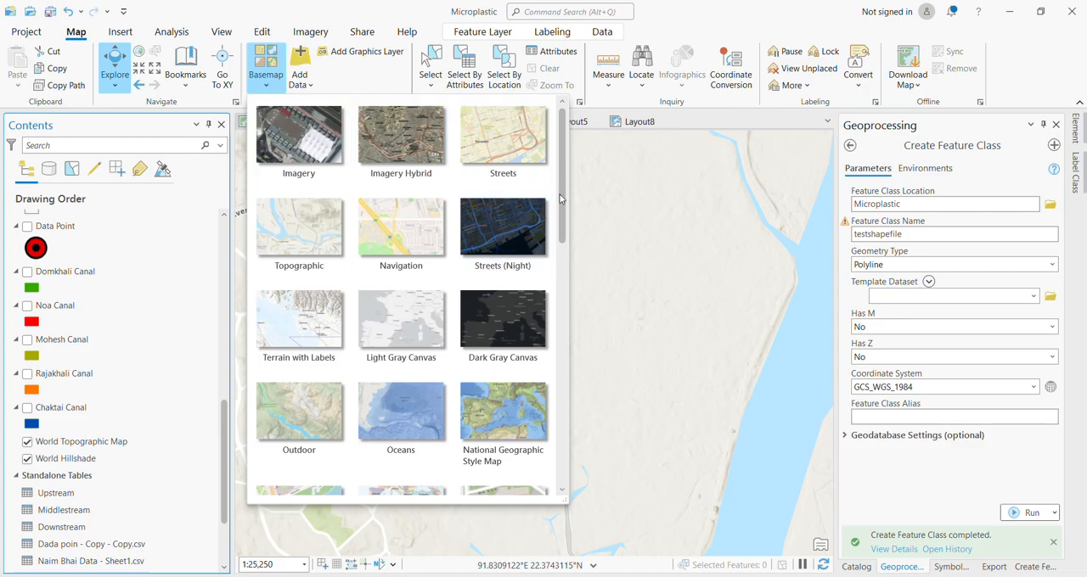
mouse_move(562, 197)
mouse_down()
mouse_move(544, 416)
mouse_move(560, 191)
mouse_up()
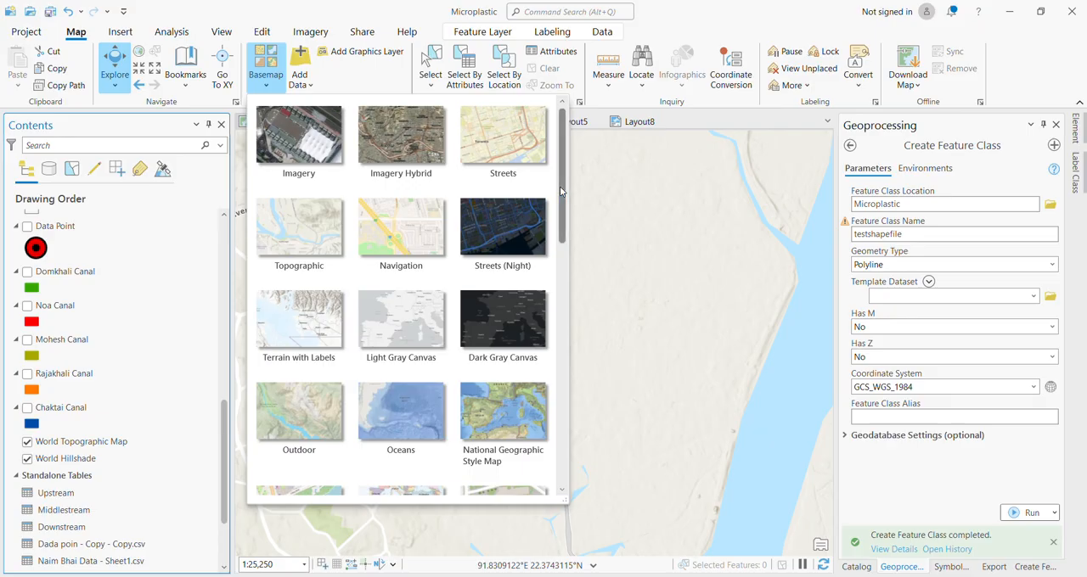
click(655, 257)
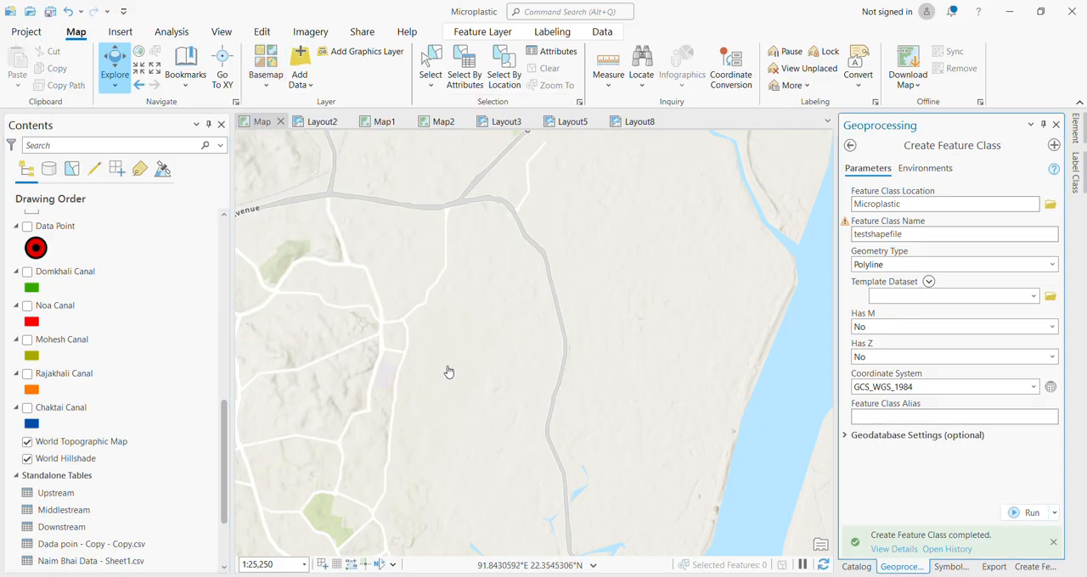
Using the testshapefile template's Line tool, trace the wide river past Chittagong with a five-vertex polyline, from southwest of the city to the northern river fork.
scroll(448, 372, down, 2)
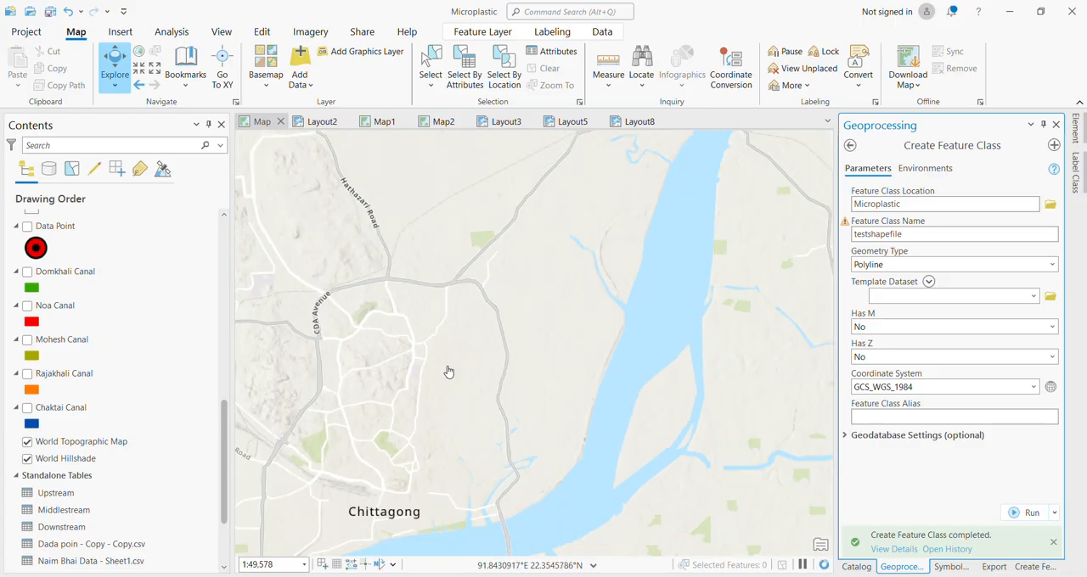
scroll(448, 372, down, 2)
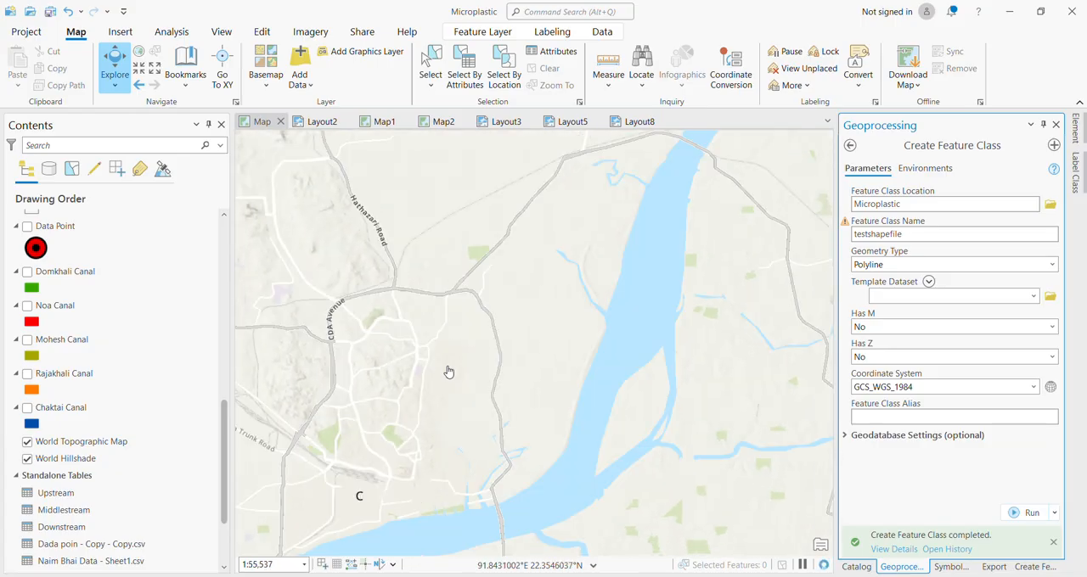
scroll(449, 372, down, 2)
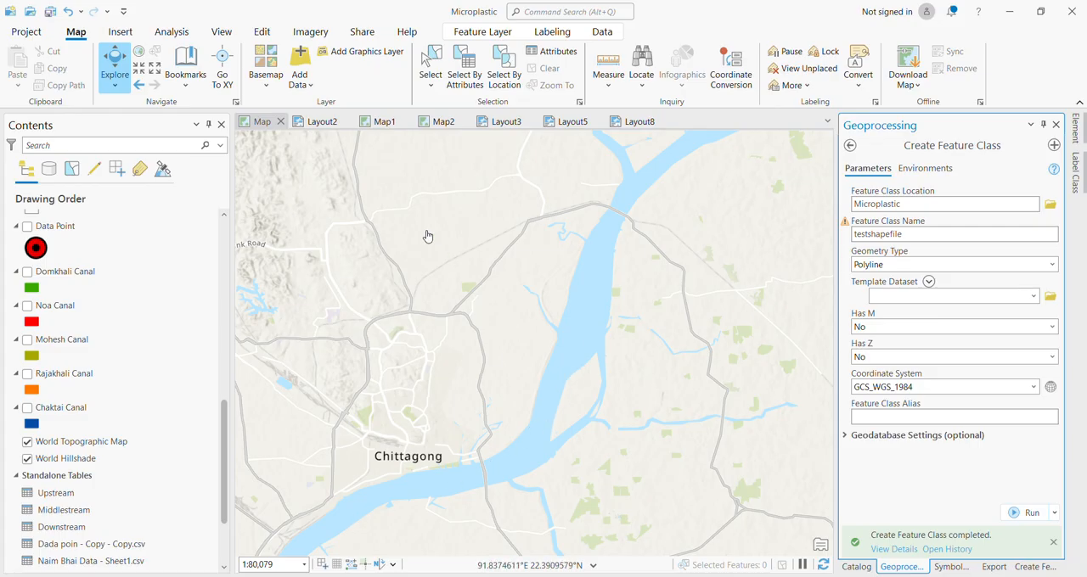
click(132, 34)
click(161, 32)
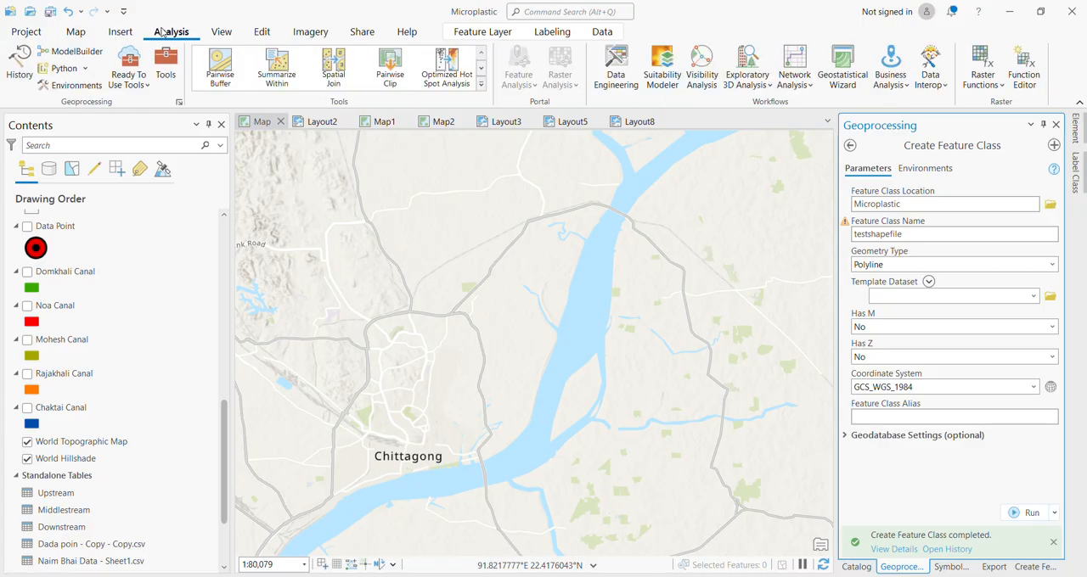
click(221, 33)
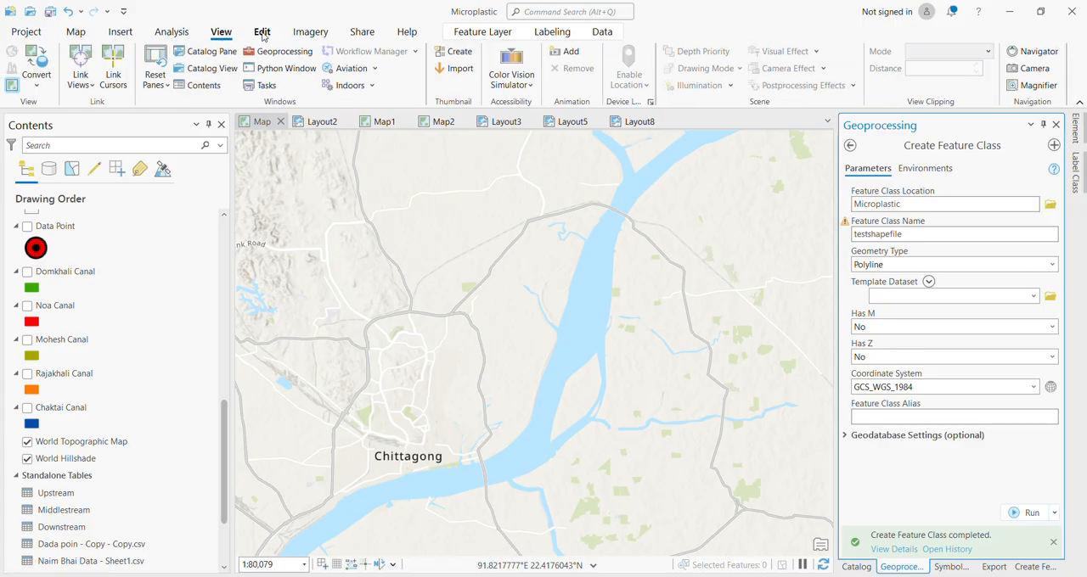
click(262, 34)
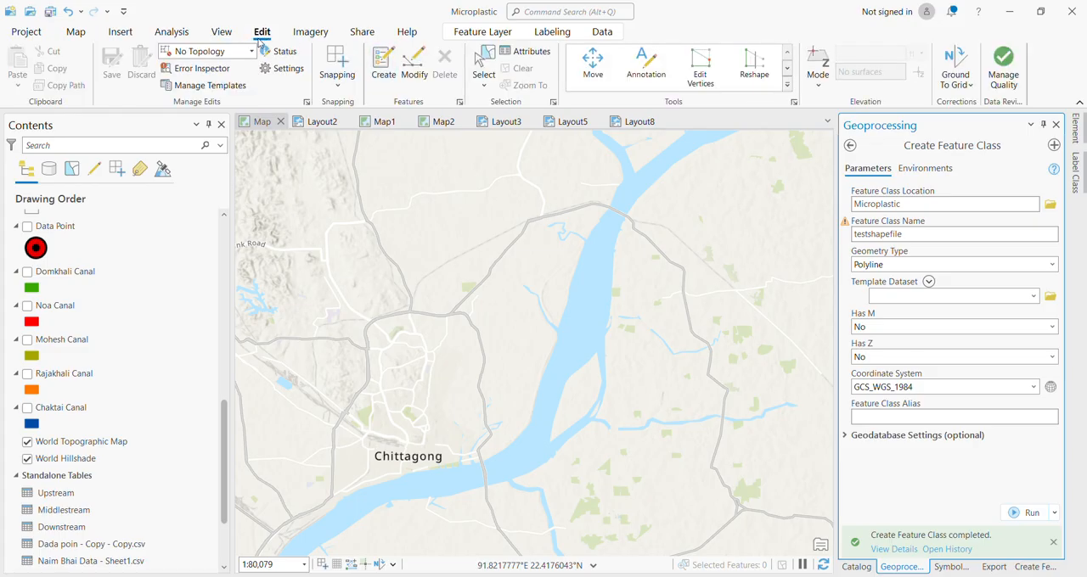
click(384, 70)
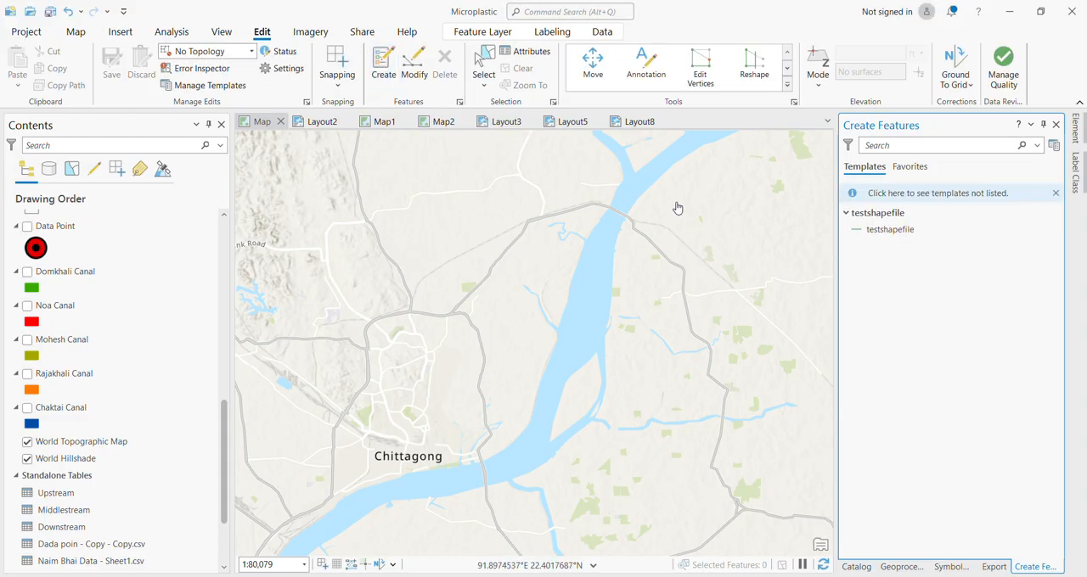
click(903, 233)
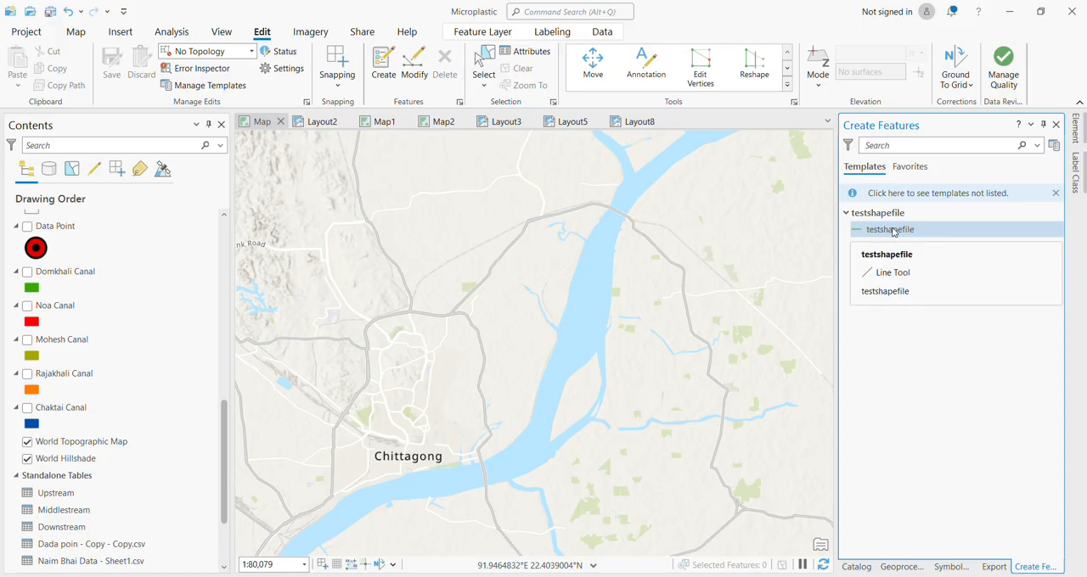
click(893, 231)
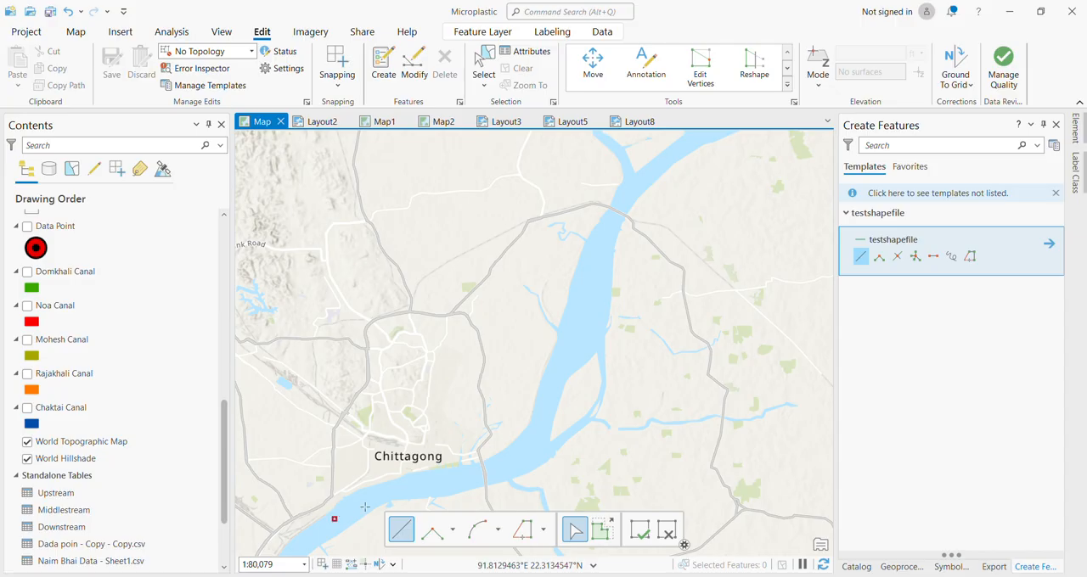
click(396, 485)
click(527, 459)
click(577, 311)
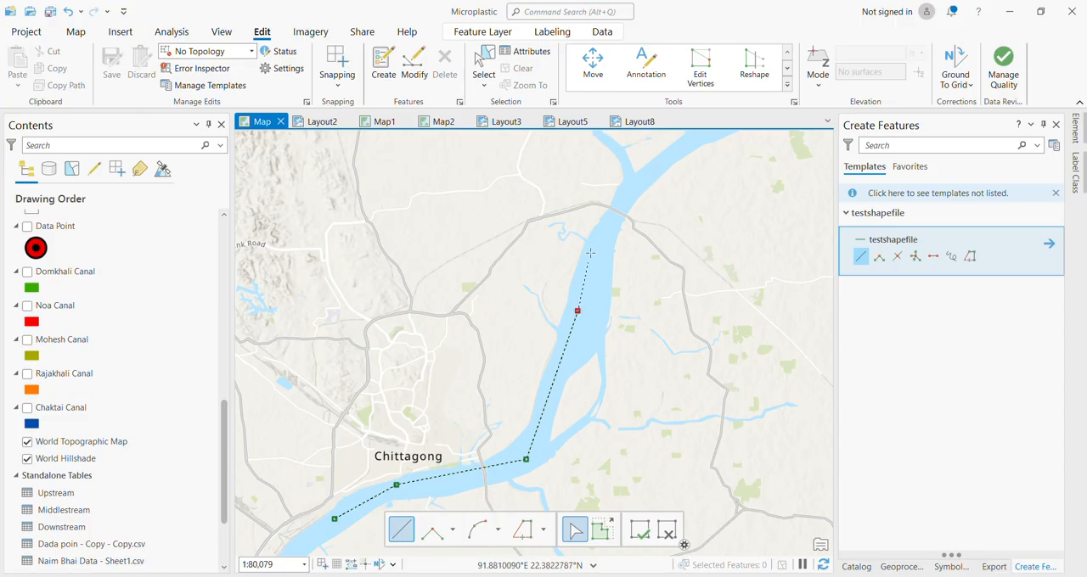
double_click(634, 180)
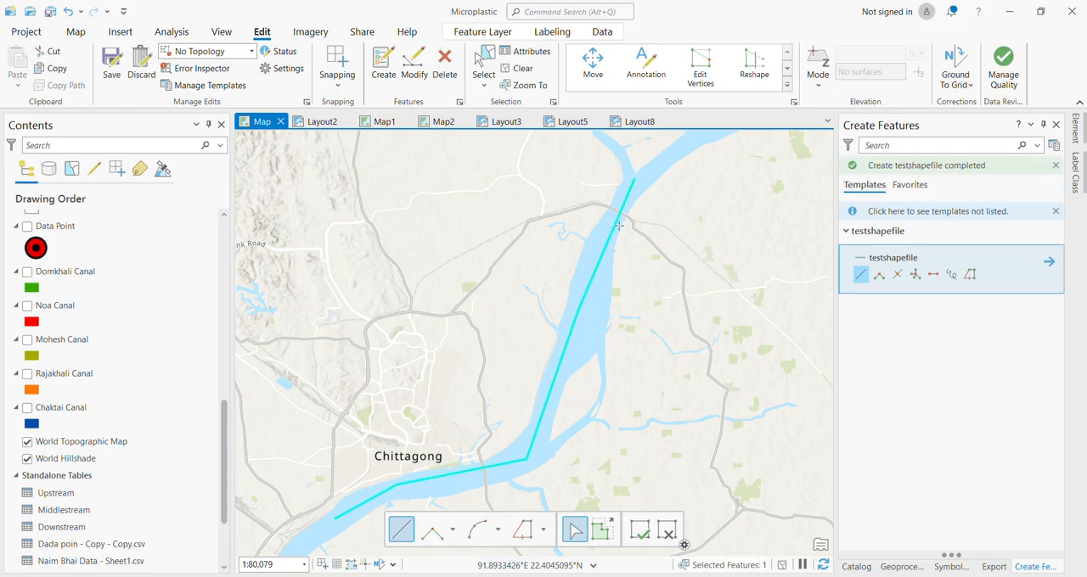
Finish the river line sketch and save all edits.
click(639, 533)
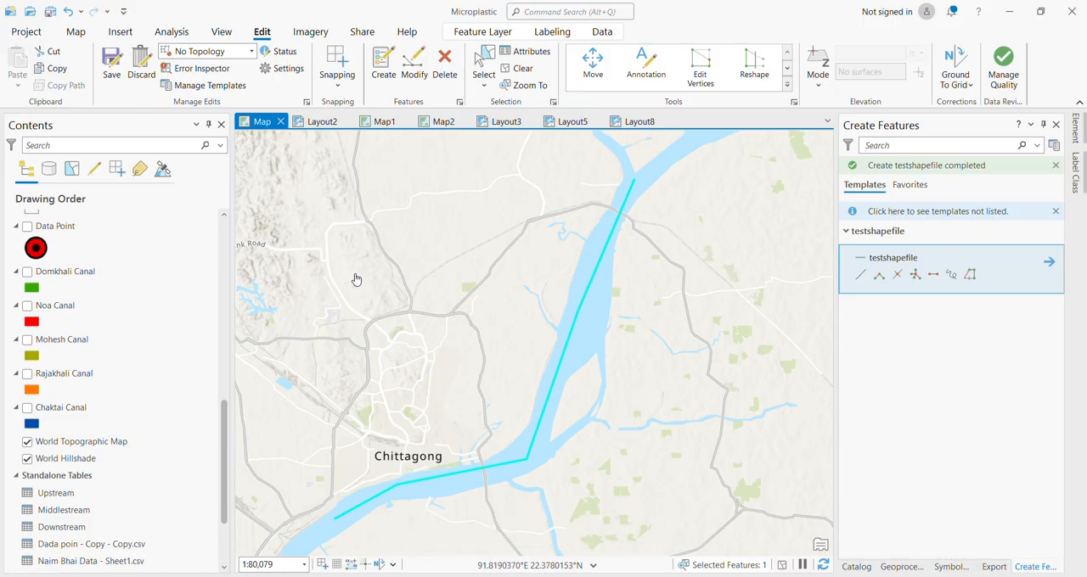
click(111, 66)
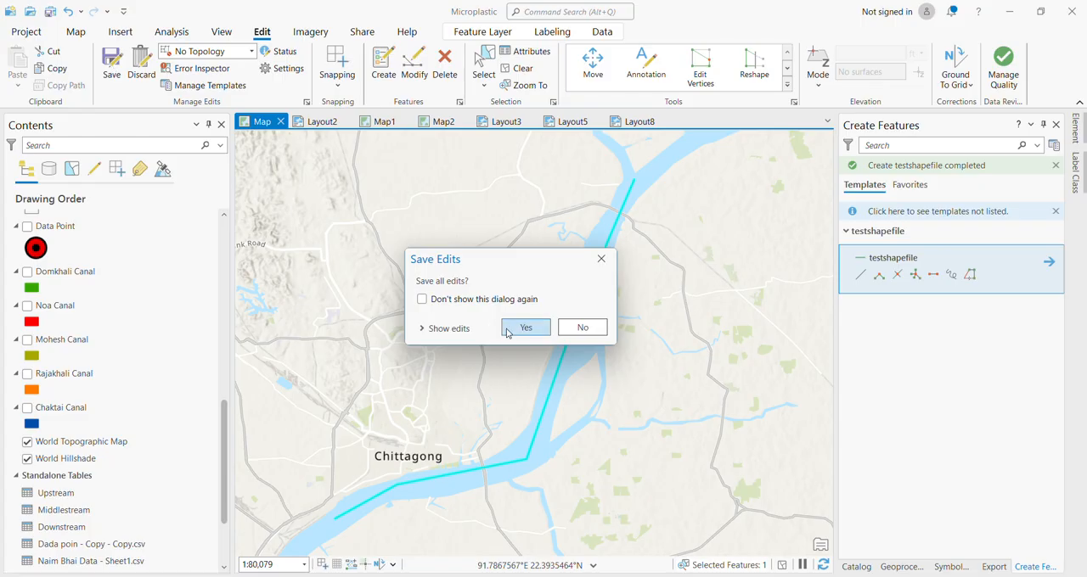
click(522, 328)
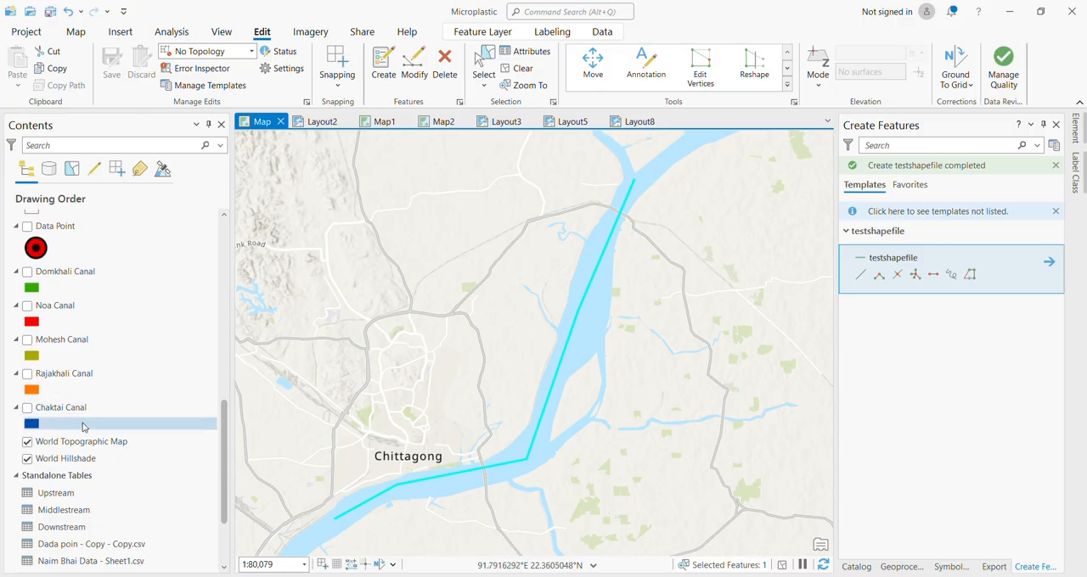
Switch the testshapefile layer off and on to check its traced line on the map, leaving it displayed.
scroll(118, 406, up, 5)
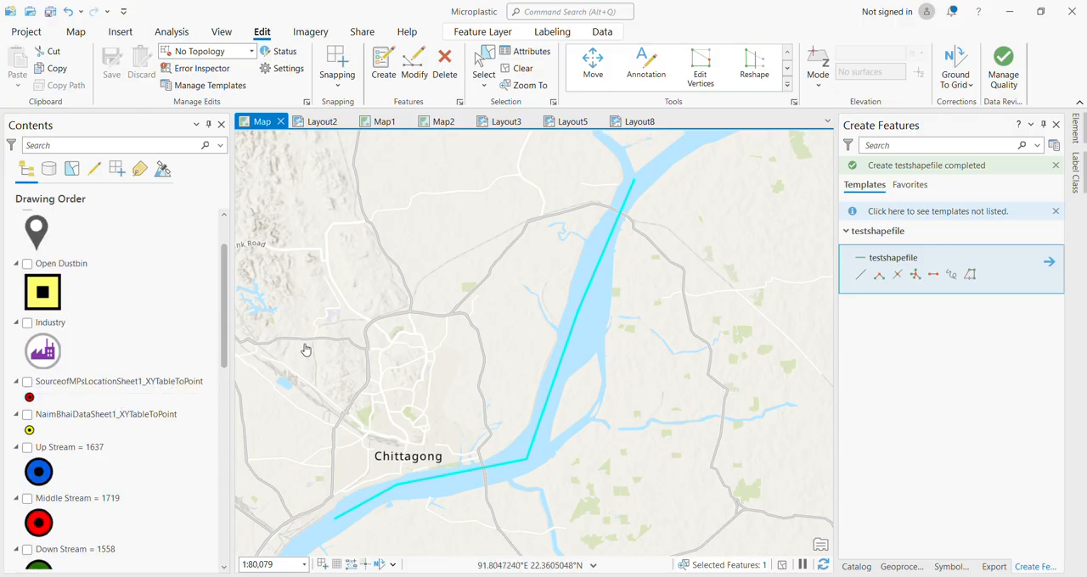
scroll(108, 323, up, 2)
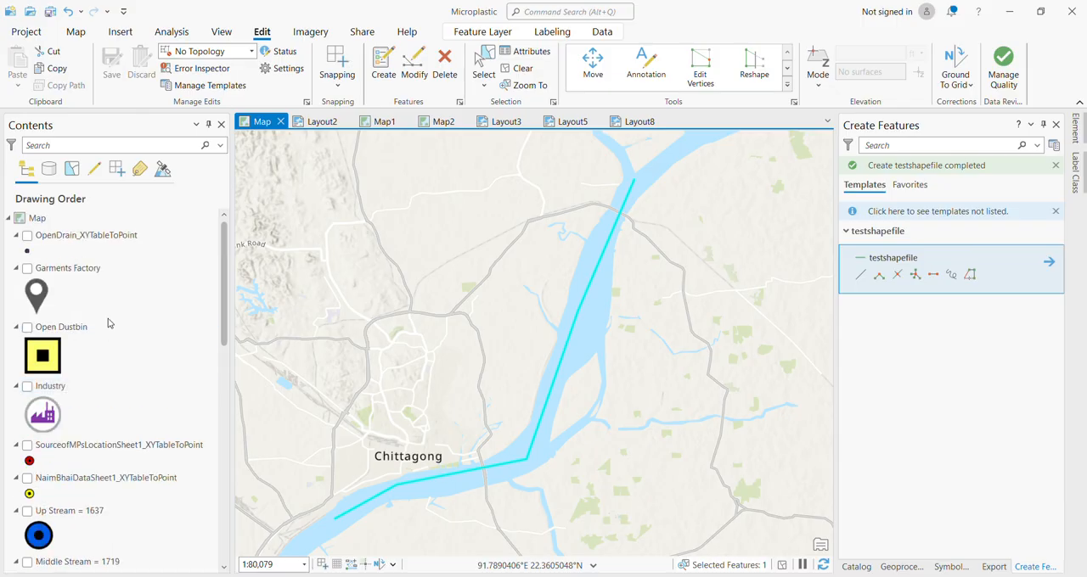
drag(225, 273, 220, 365)
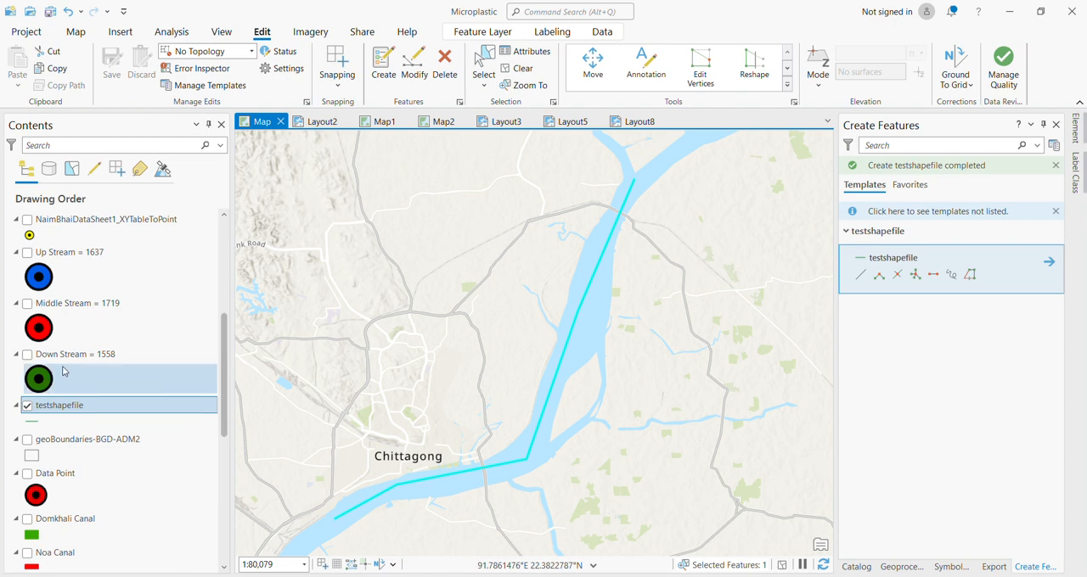
click(28, 406)
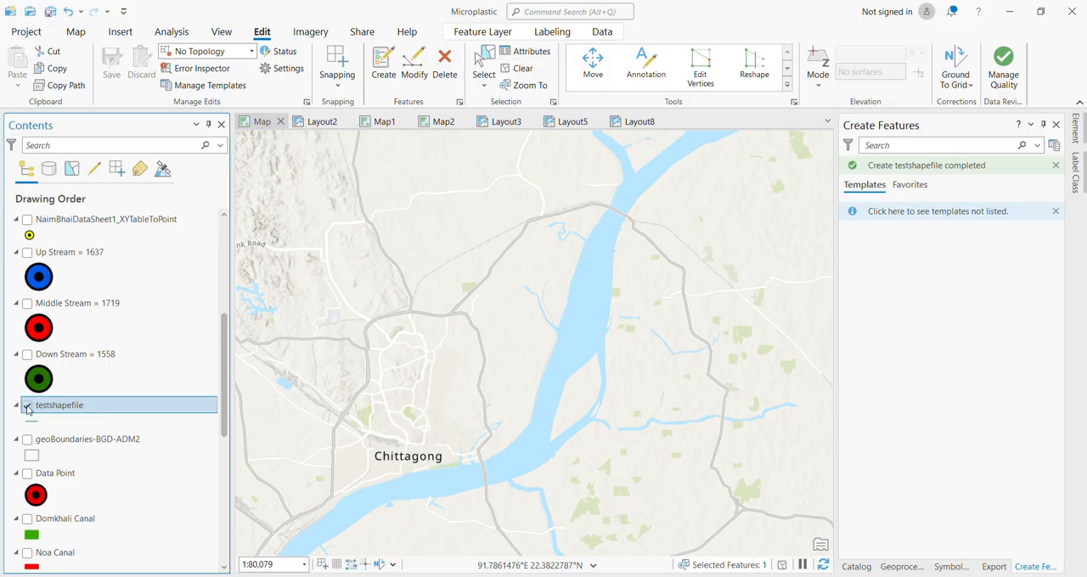
click(28, 408)
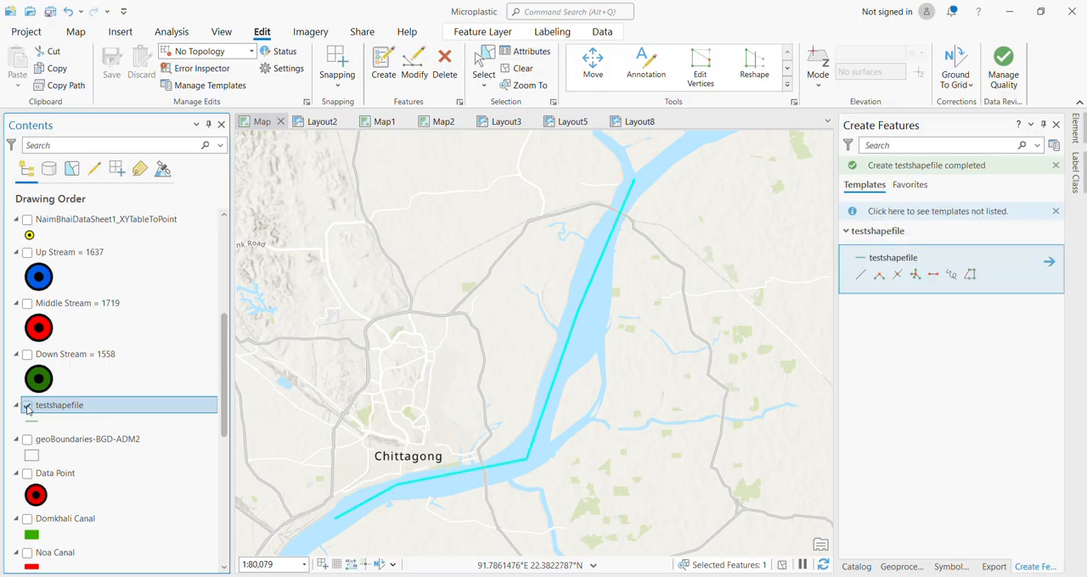
click(28, 407)
click(28, 408)
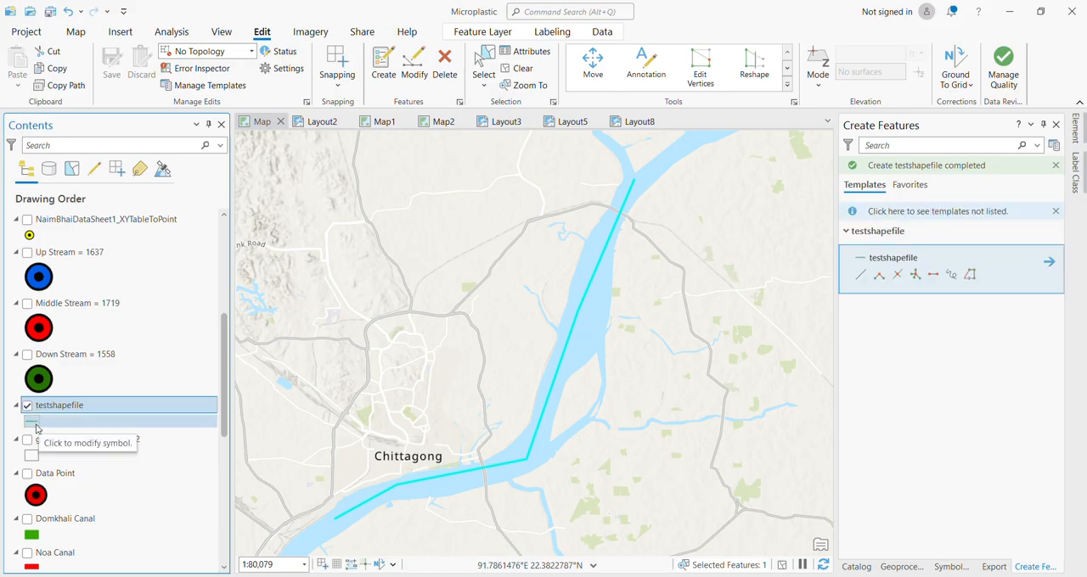
Open the attribute table of the testshapefile layer and clear the selection of the traced river line.
click(34, 427)
click(71, 413)
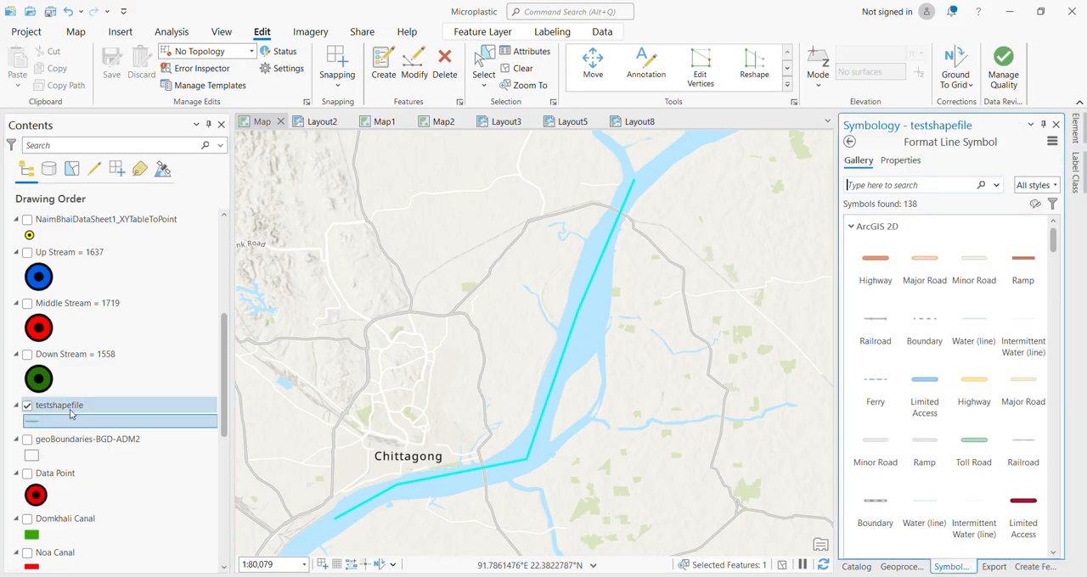
right_click(71, 413)
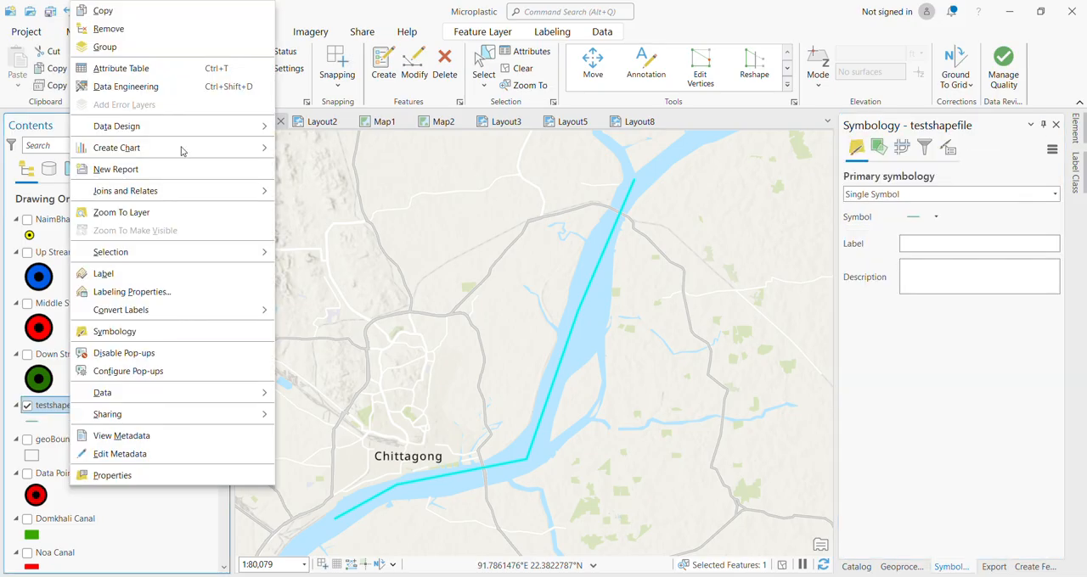
click(194, 69)
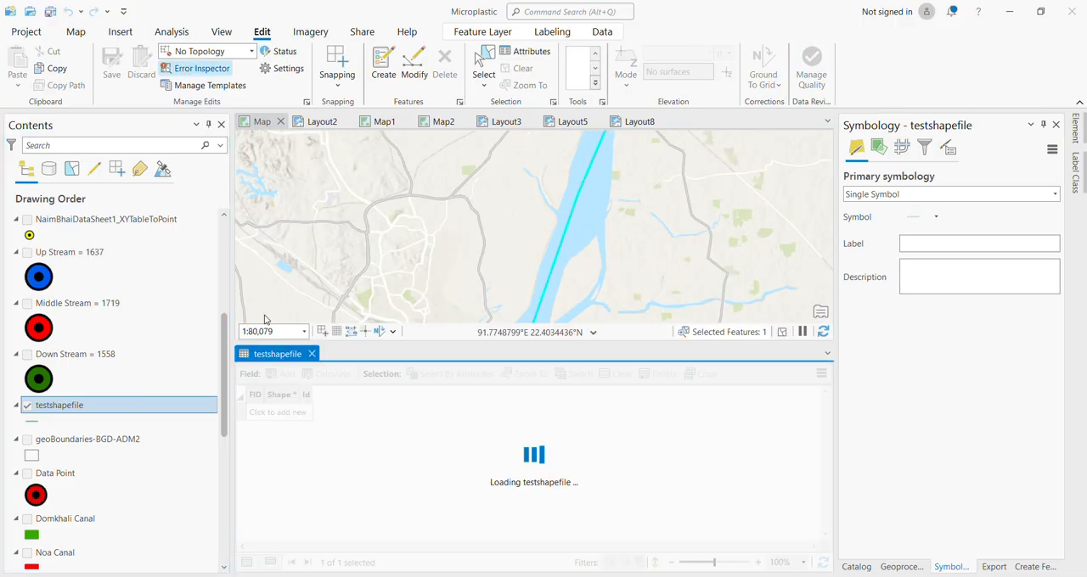
click(244, 400)
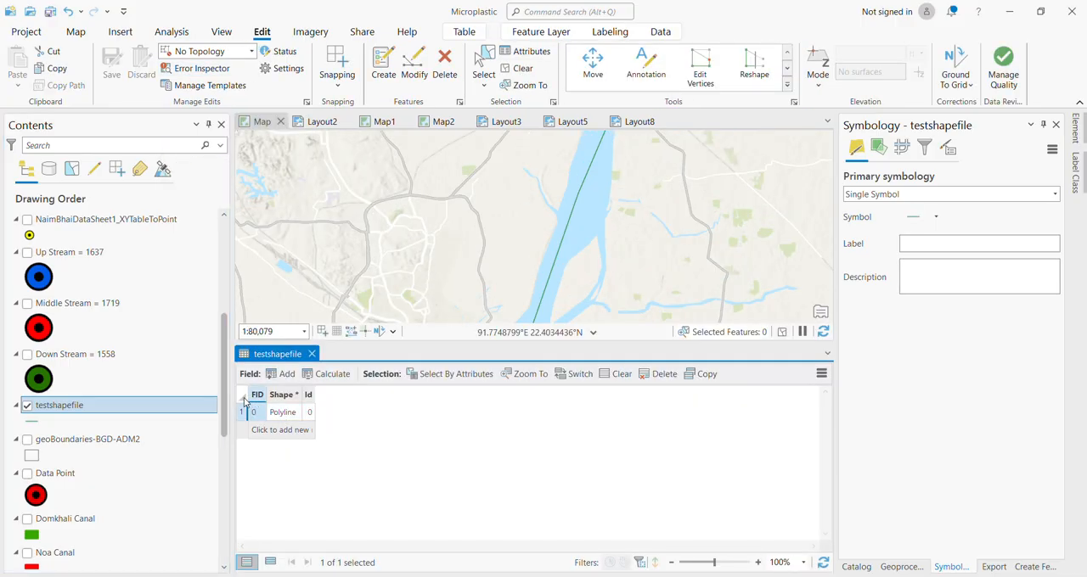
Close the testshapefile attribute table and give its river line the Limited Access gallery symbol.
click(311, 354)
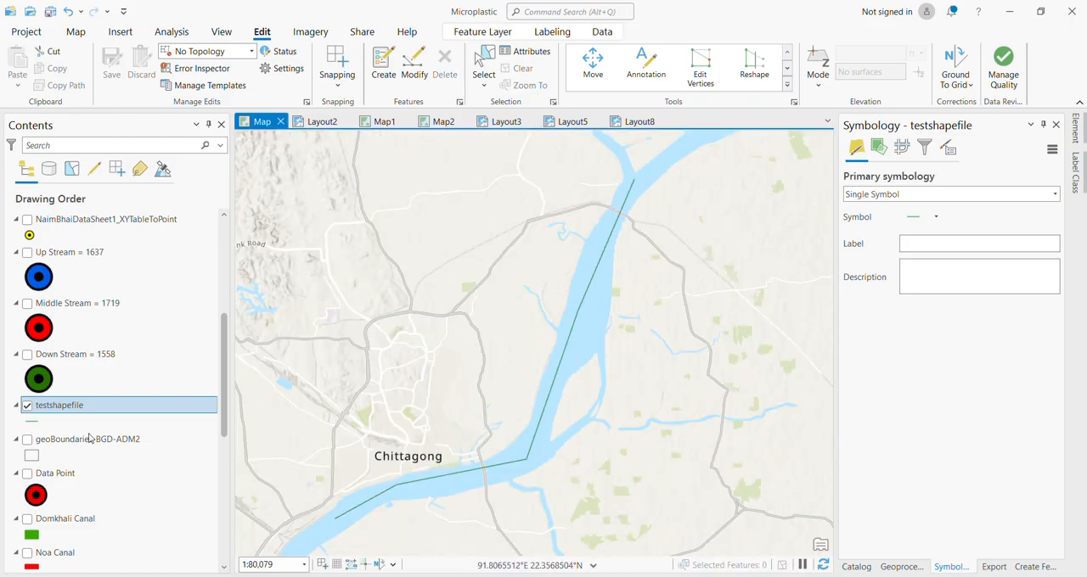
click(30, 422)
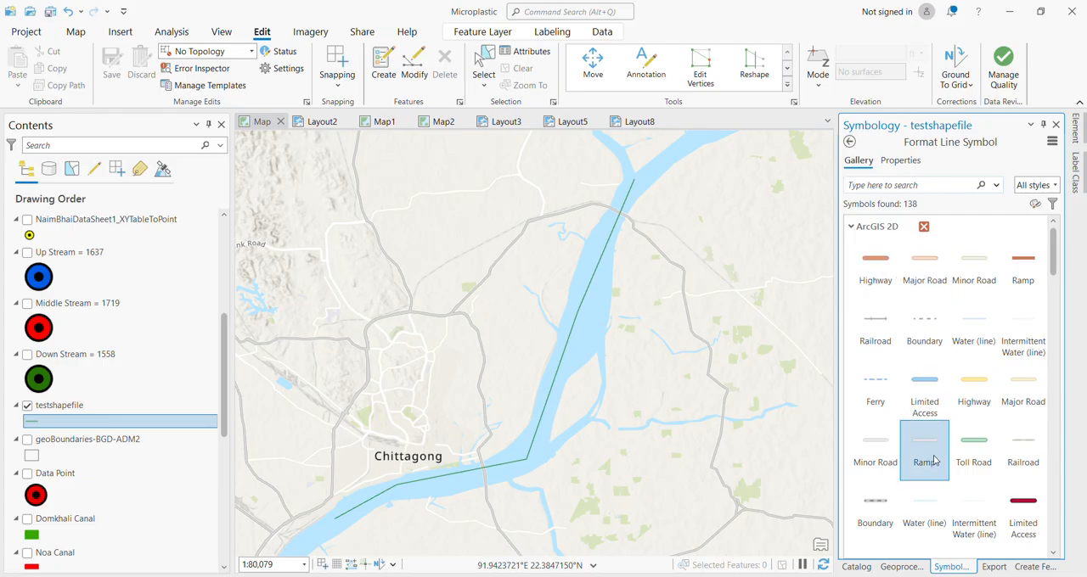
click(925, 408)
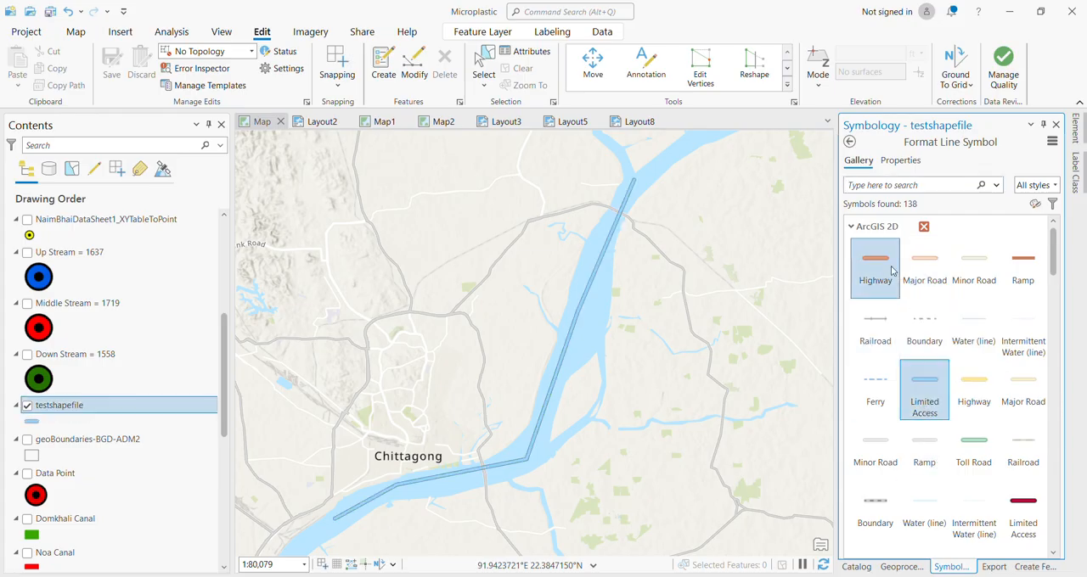
Recolor the testshapefile line with the pale green of the map's vegetation patches using the Eyedropper, and apply it.
click(906, 163)
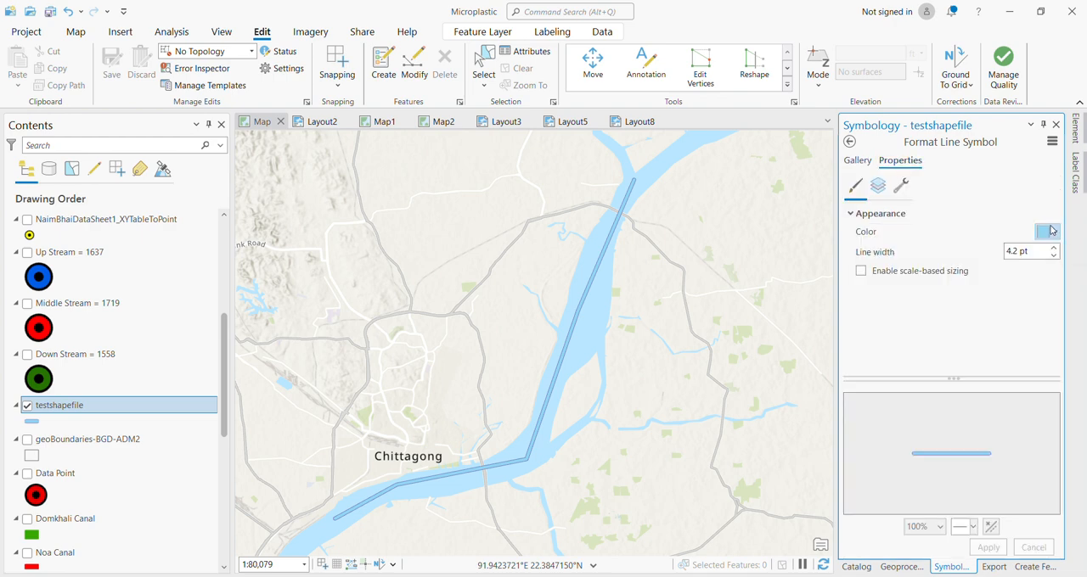
click(1051, 231)
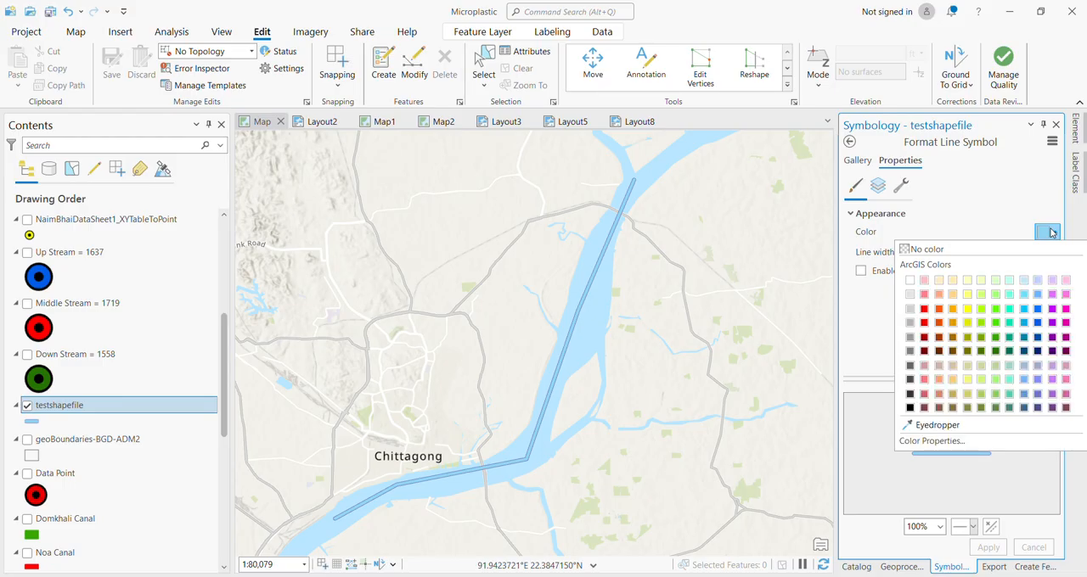
click(968, 428)
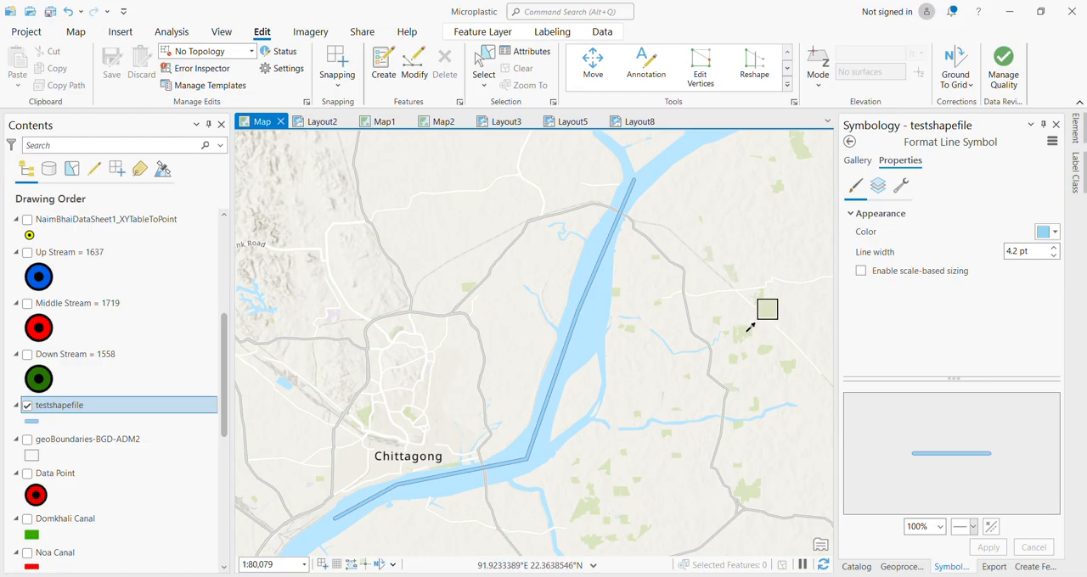
click(747, 338)
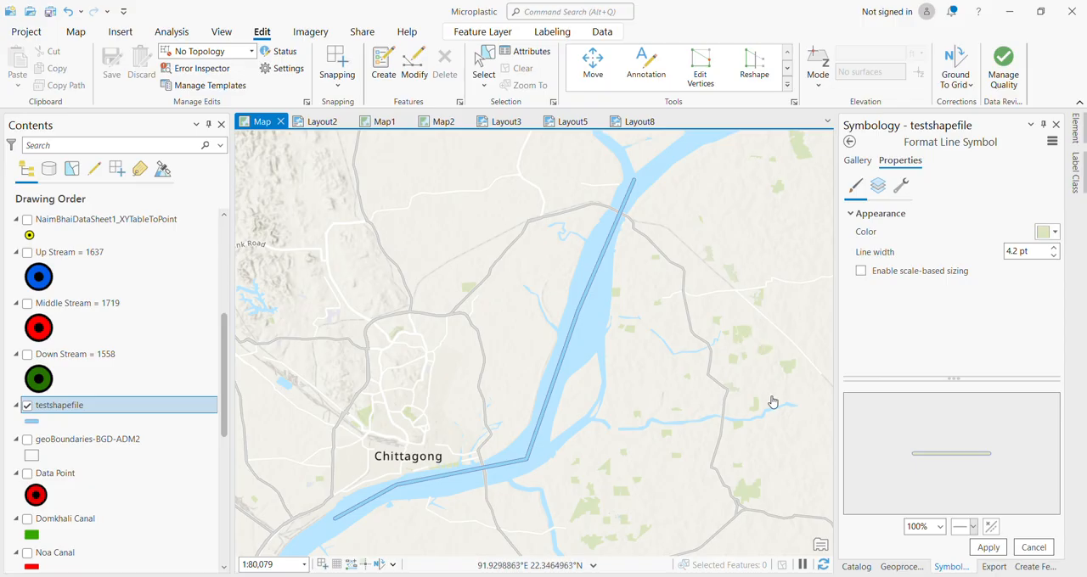
click(989, 547)
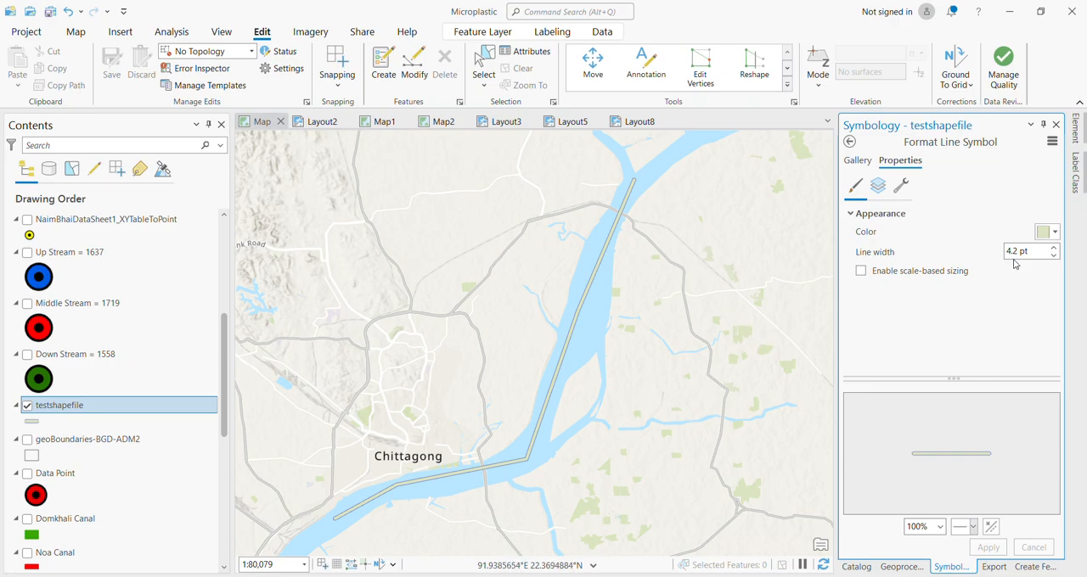
Set the testshapefile line width to 10 pt and apply the change.
click(1042, 251)
text(10)
click(985, 547)
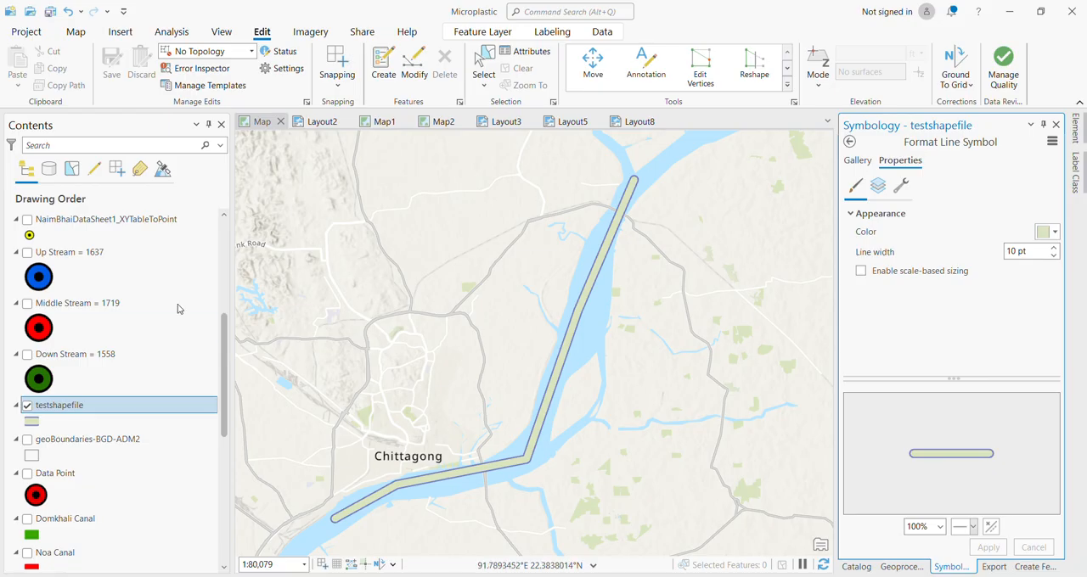
Display the Open Dustbin layer on the map and look through its point symbol gallery and symbol properties.
scroll(165, 334, up, 5)
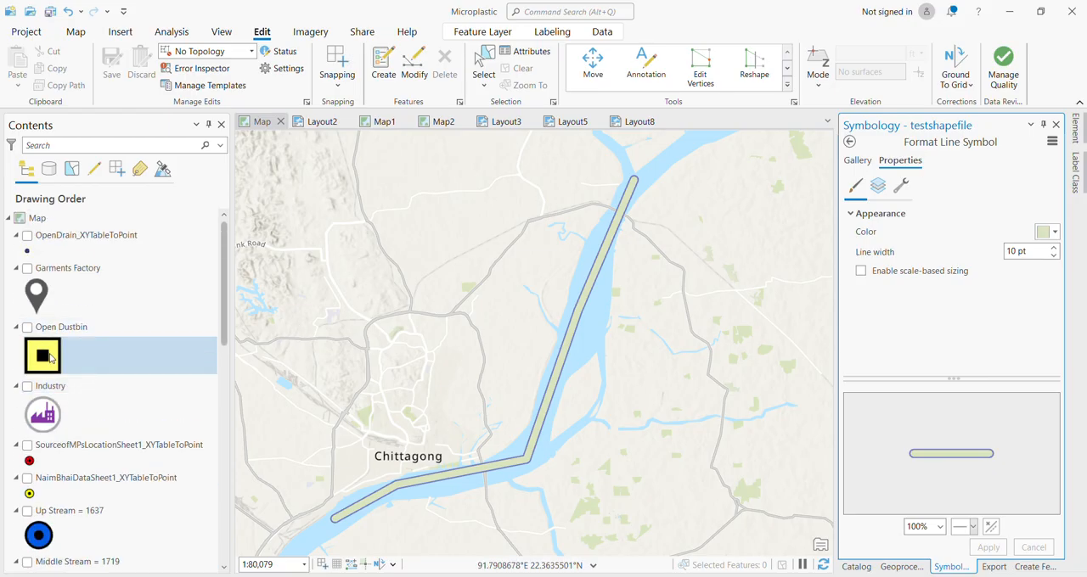
click(47, 360)
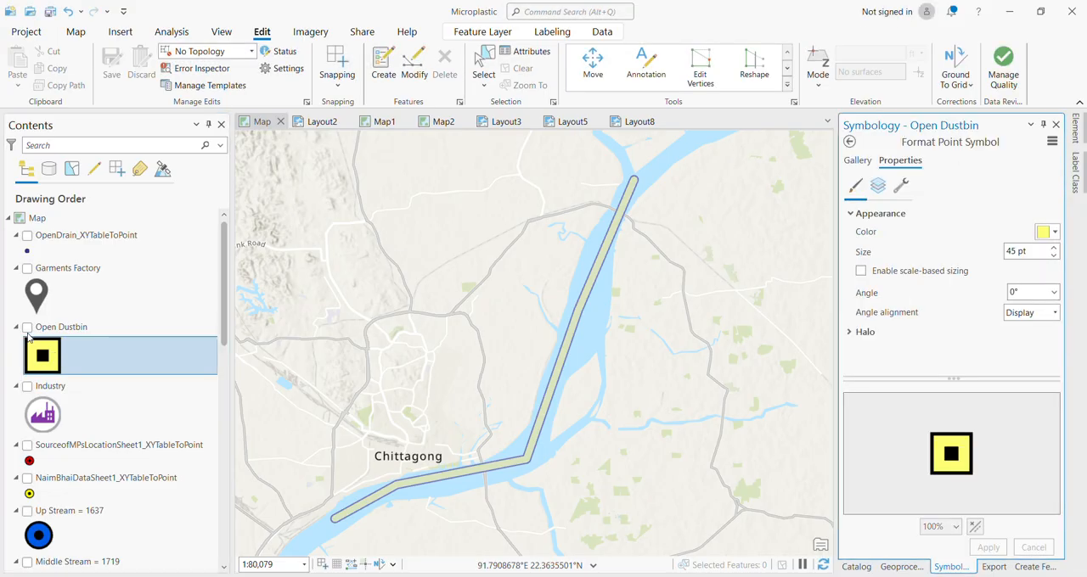
click(27, 328)
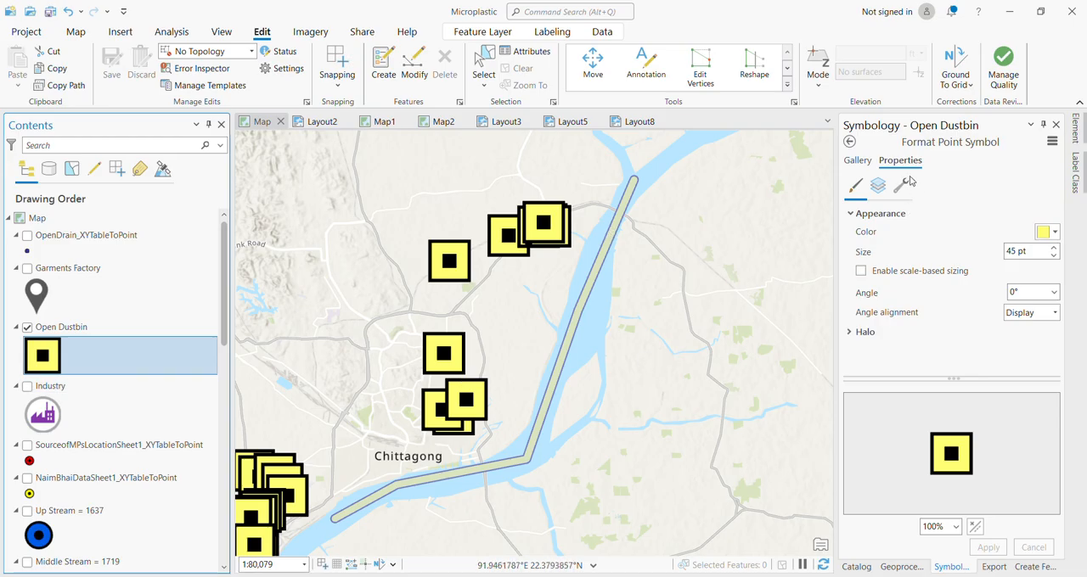
click(859, 162)
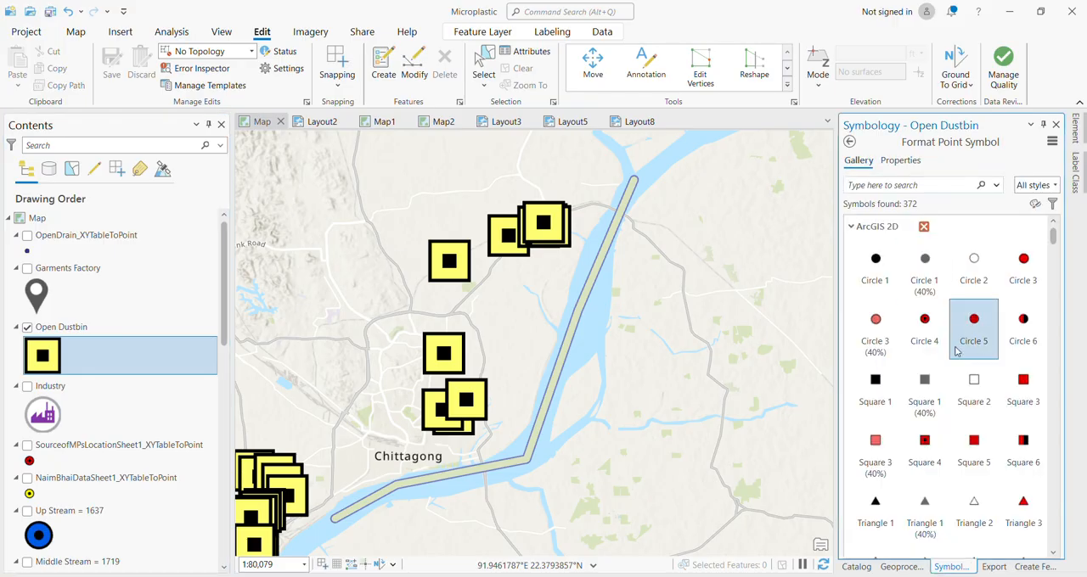
scroll(960, 331, down, 10)
scroll(957, 351, up, 10)
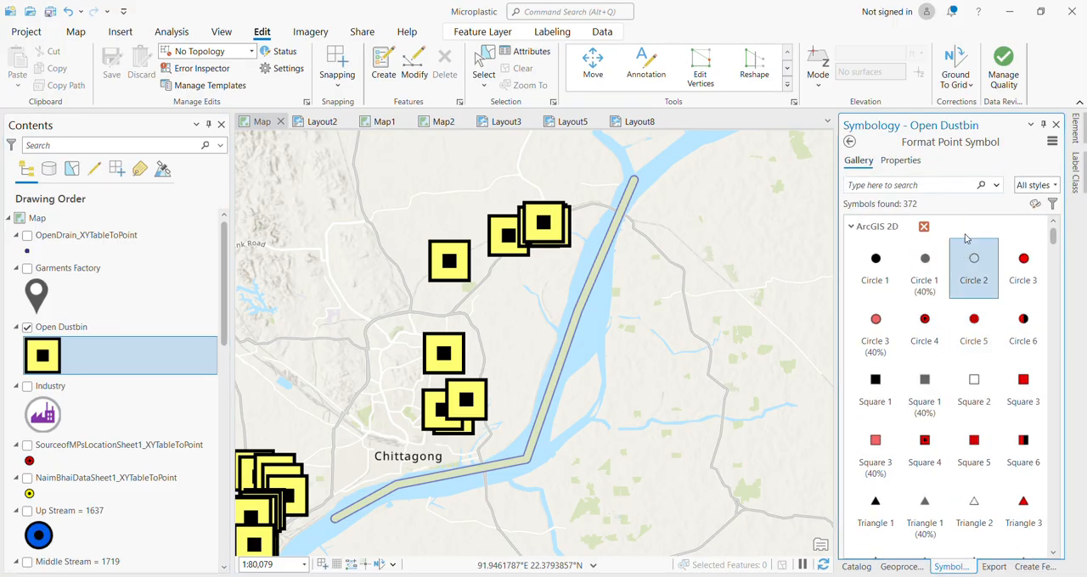
click(901, 161)
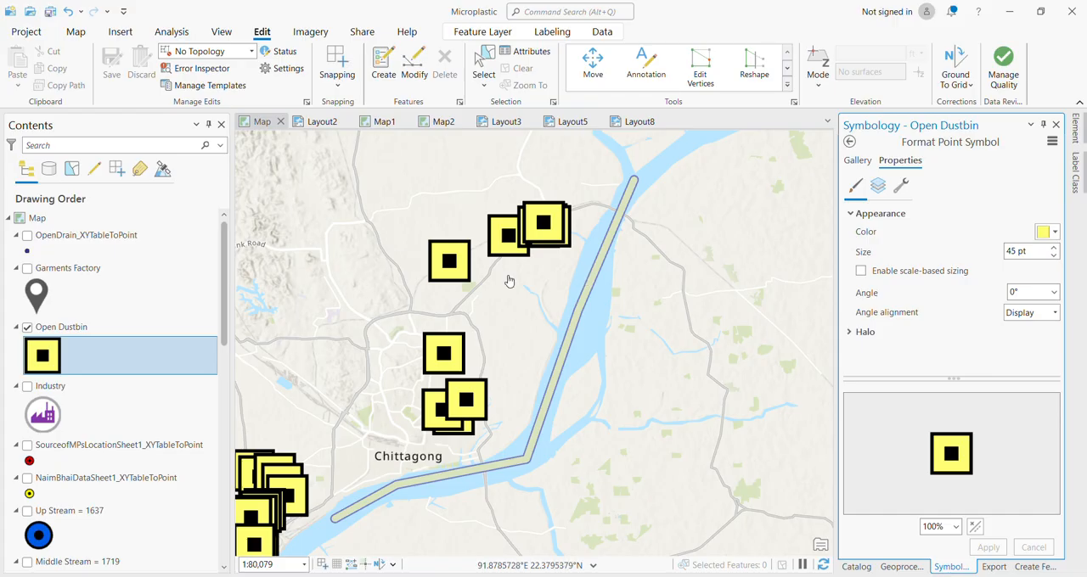
Look over the map's layer list, then examine the existing Layout2, Map1, Map2, Layout3, Layout5 and Layout8 views.
click(161, 251)
scroll(157, 246, down, 8)
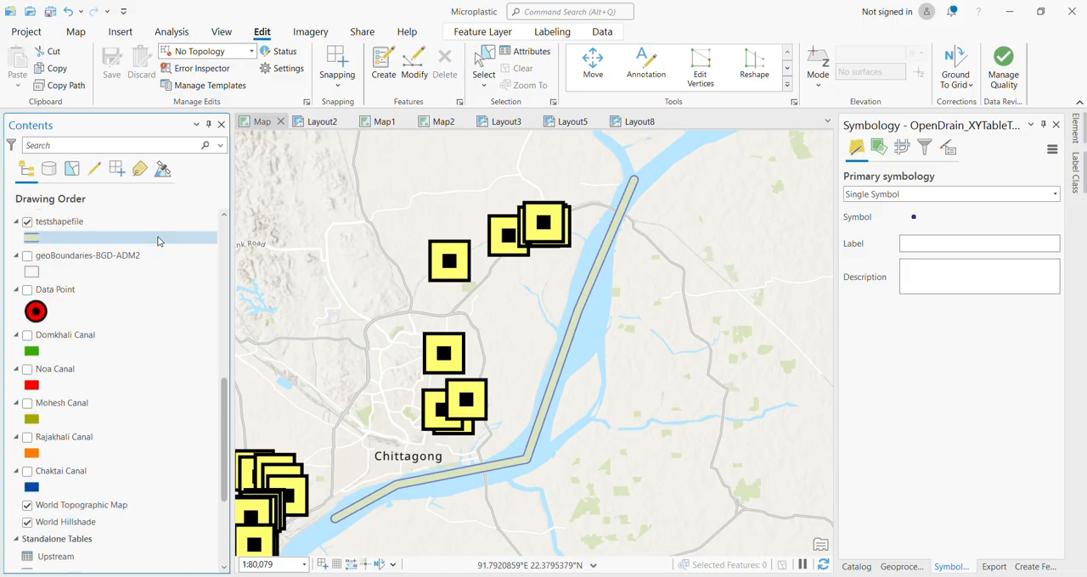
scroll(158, 241, down, 5)
scroll(157, 242, up, 13)
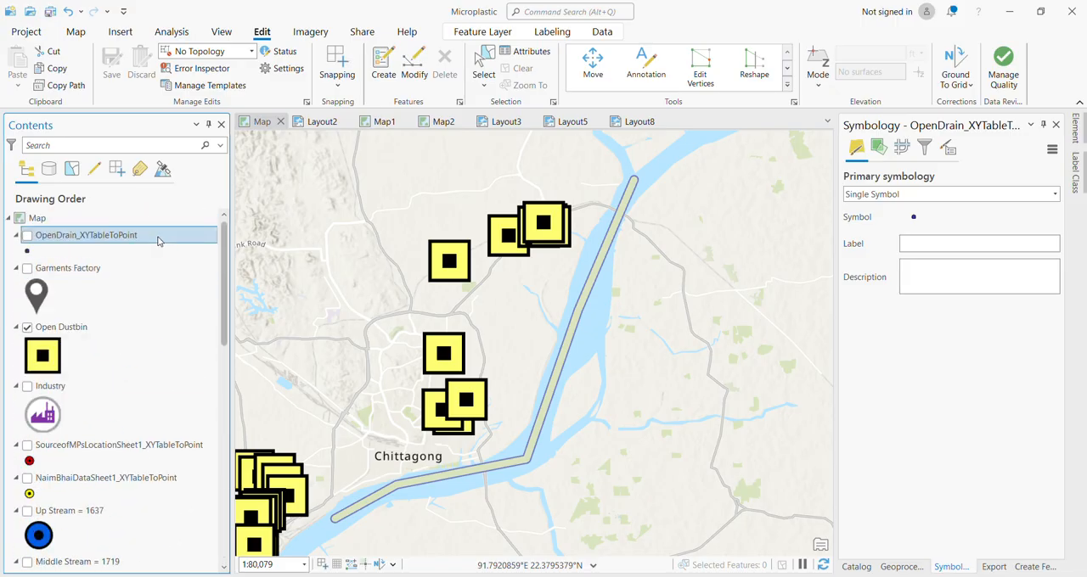
click(321, 122)
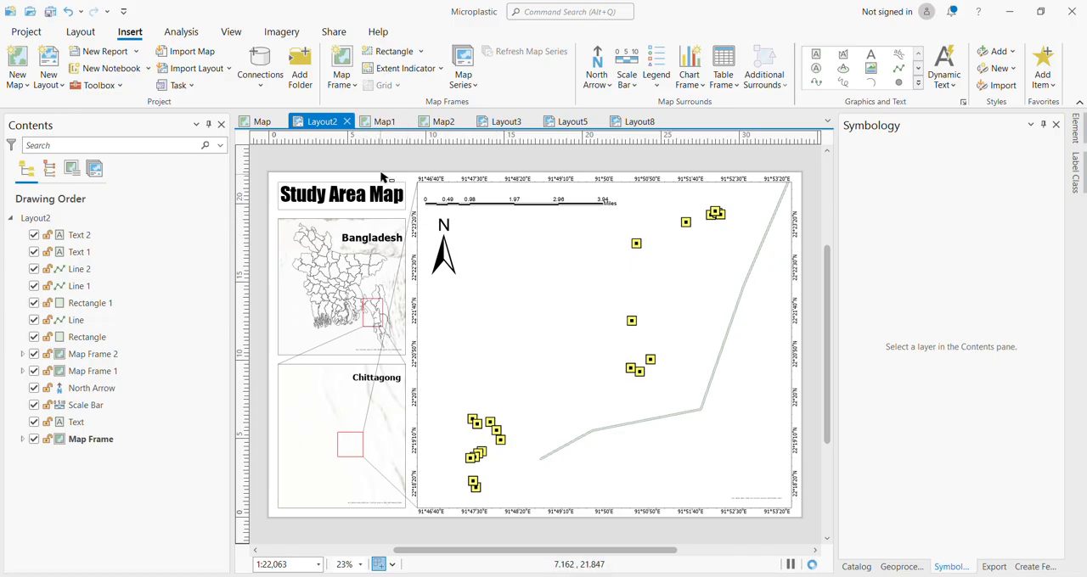
click(381, 123)
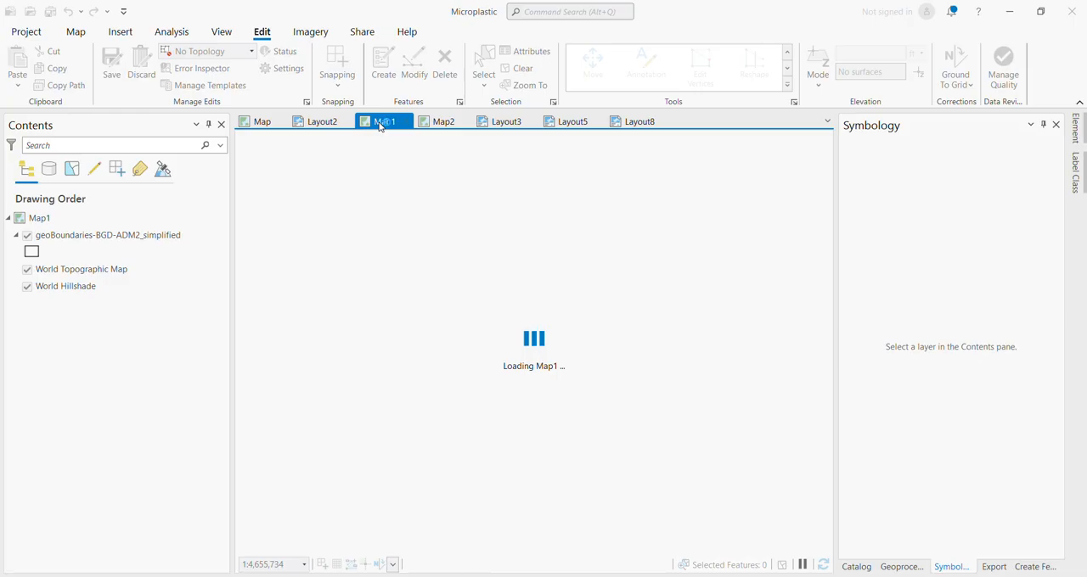
click(321, 121)
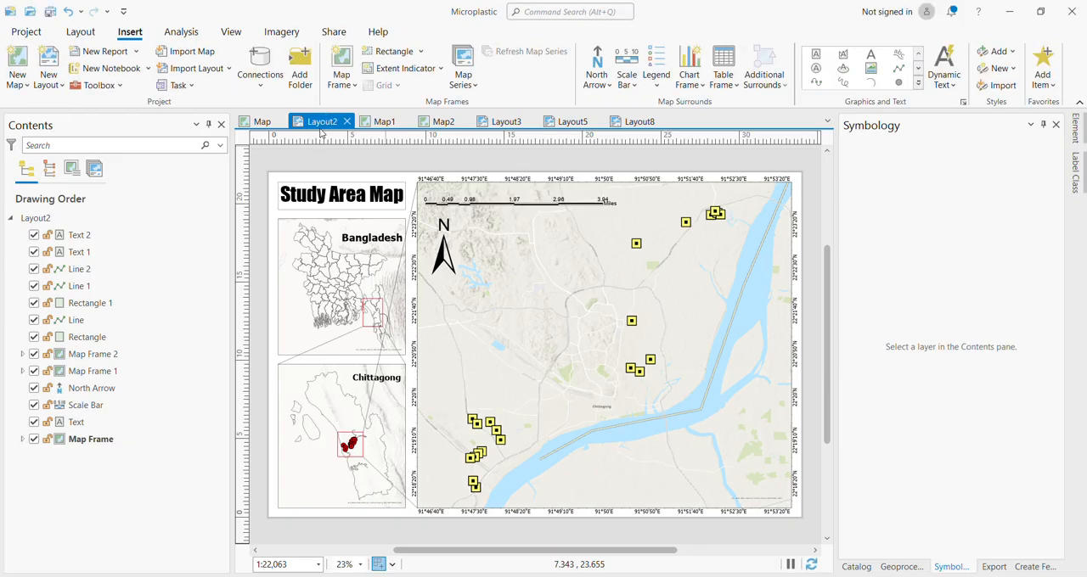
click(376, 122)
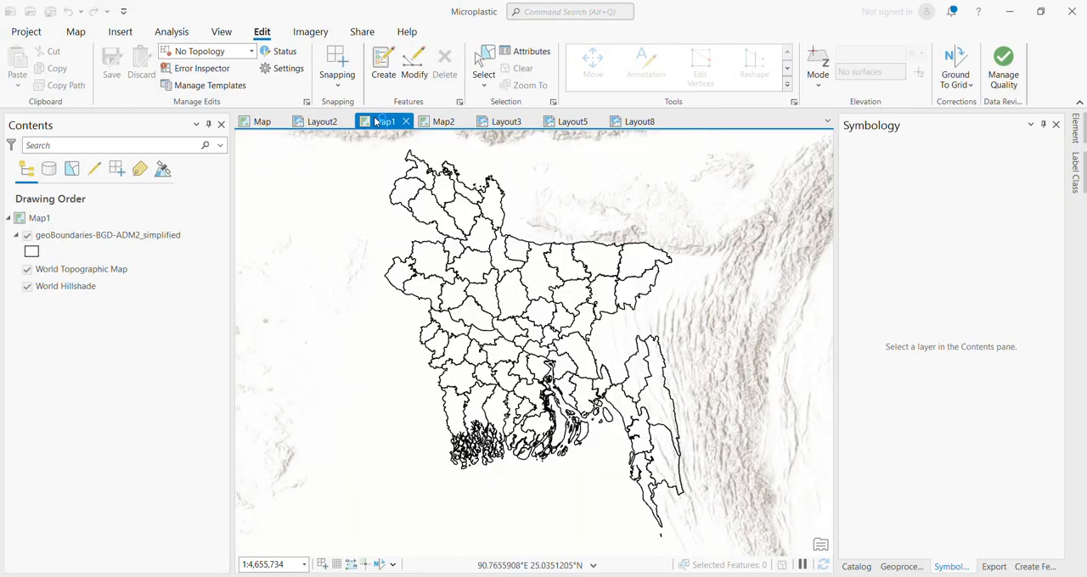
click(318, 122)
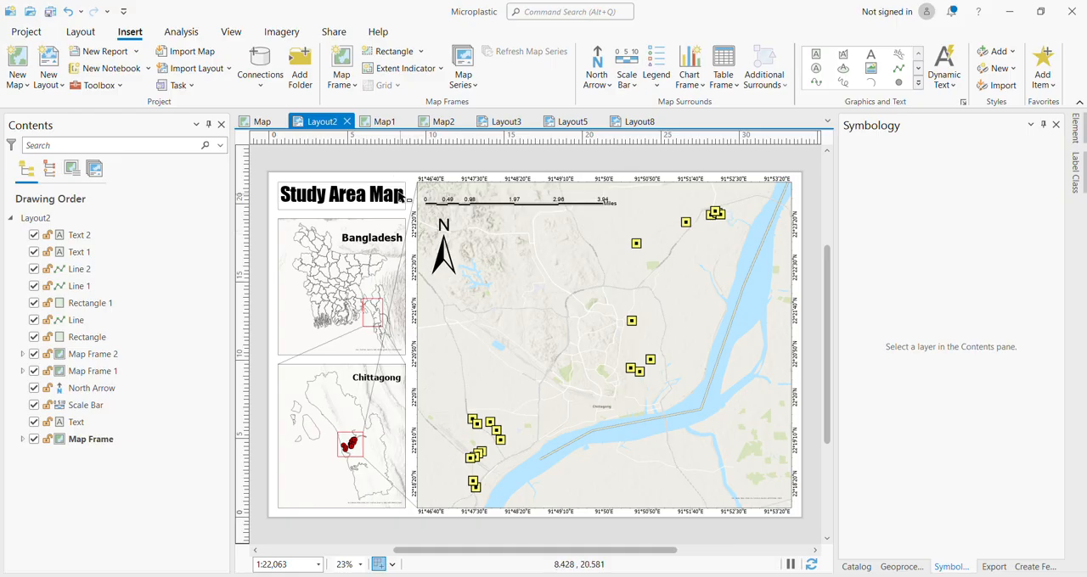
click(373, 122)
click(438, 121)
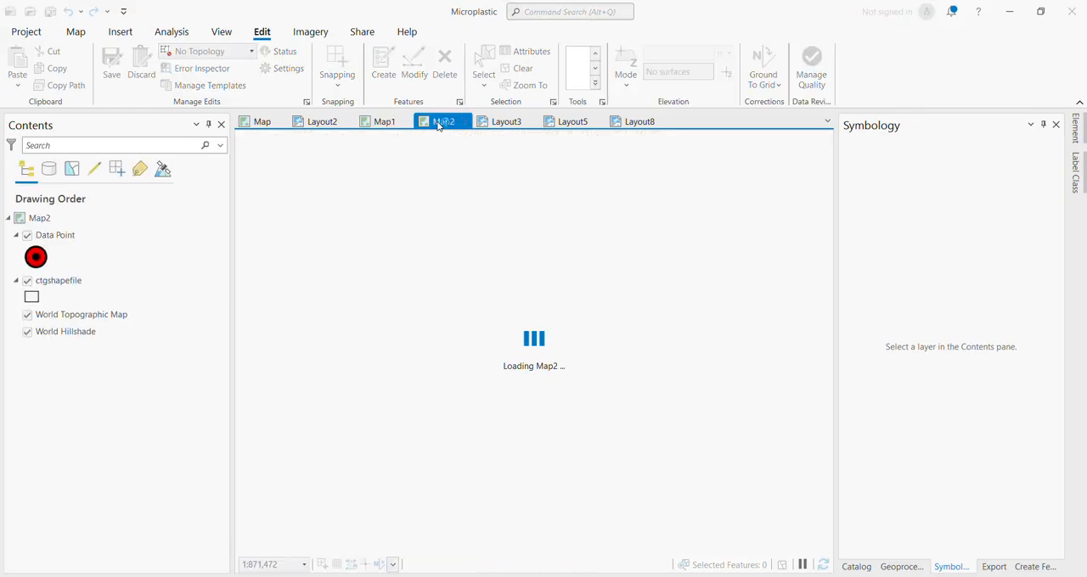
click(499, 122)
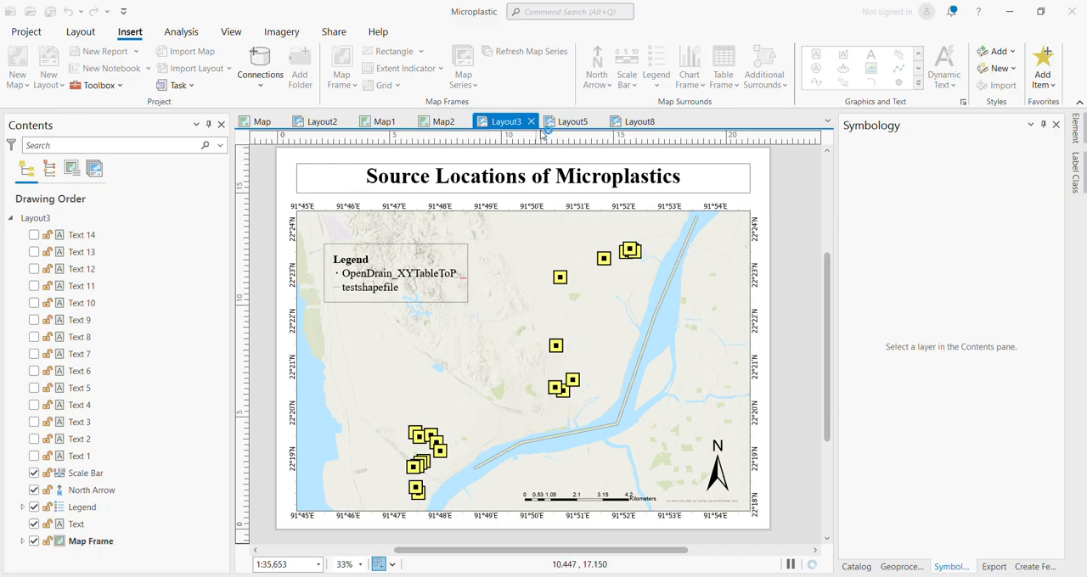
click(572, 124)
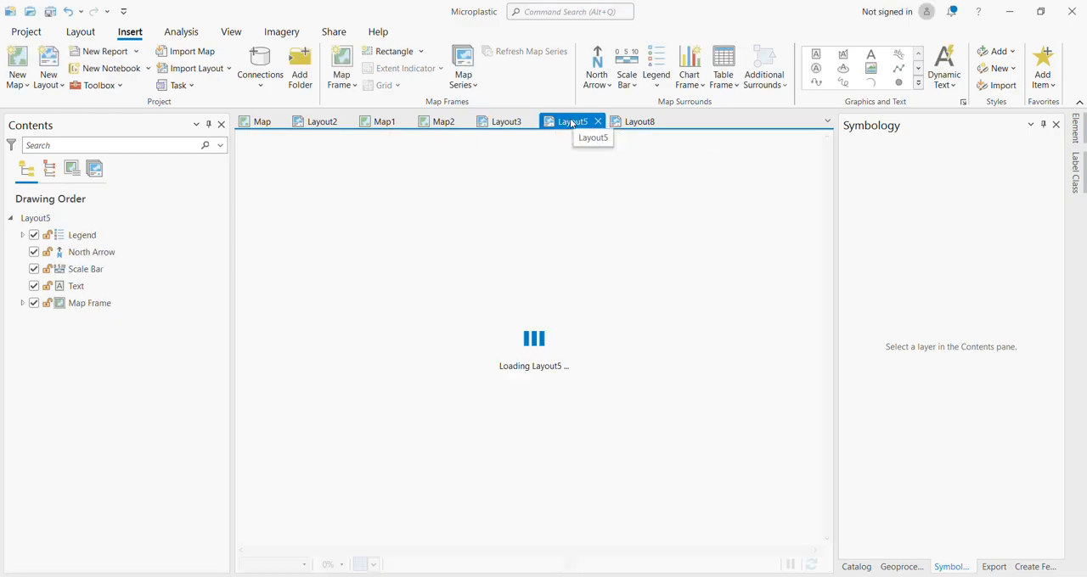
click(630, 125)
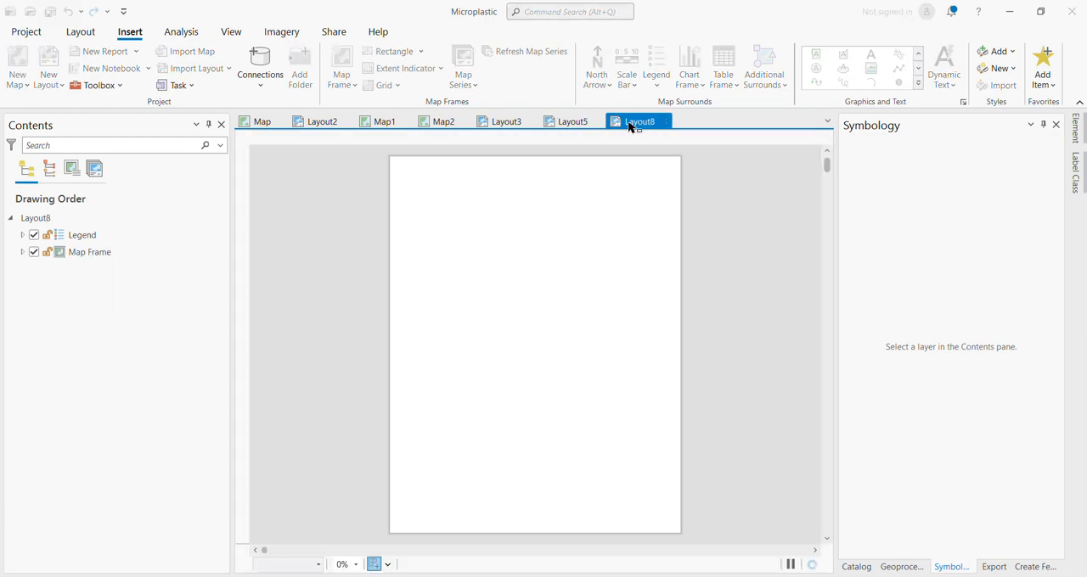
click(564, 124)
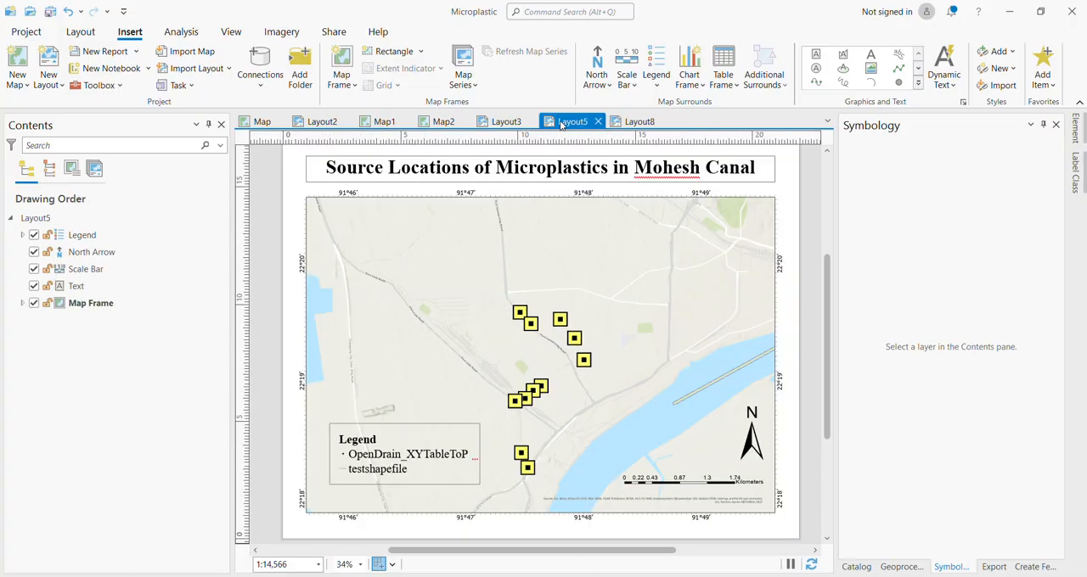
Create a new landscape ANSI C (17" x 22") layout and consult Layout2 and Layout3 as references for it.
click(49, 76)
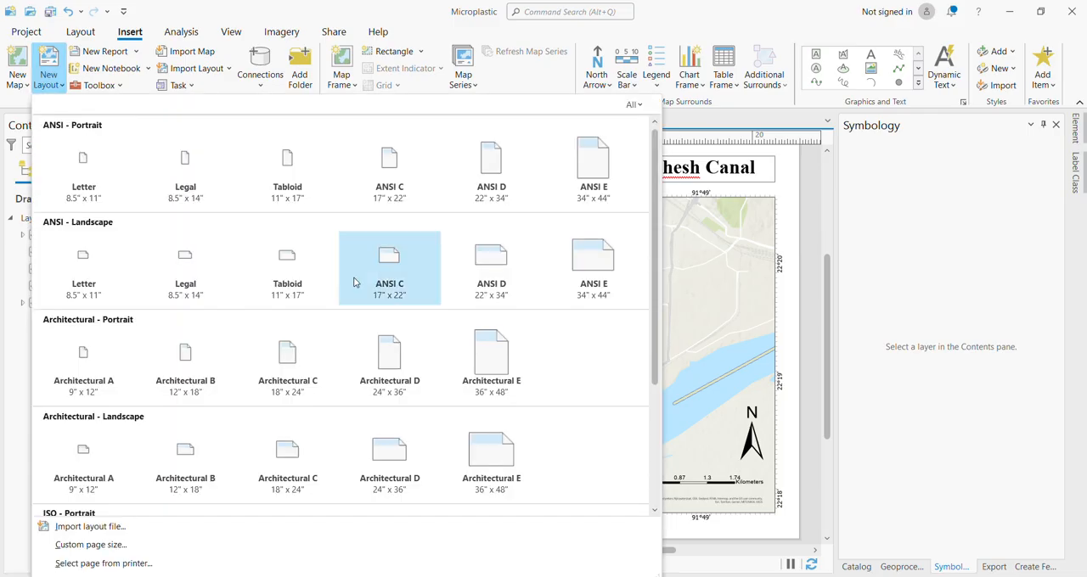
click(395, 263)
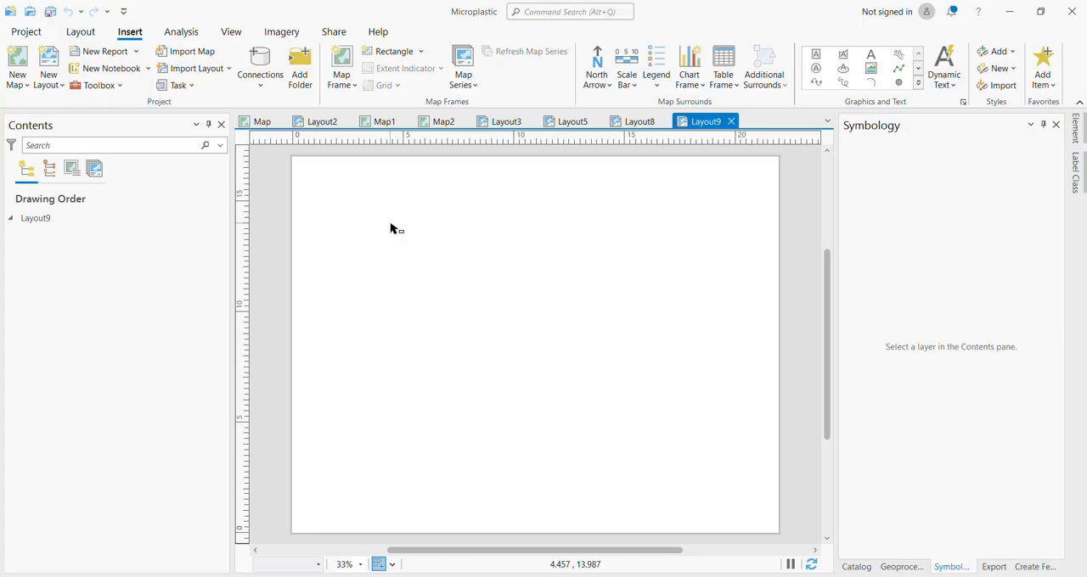
click(316, 127)
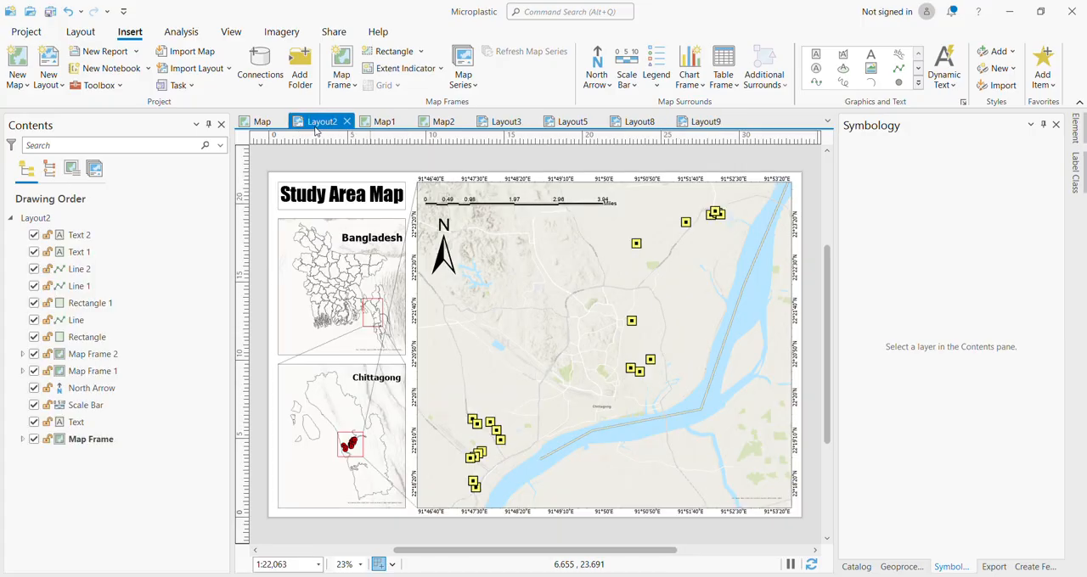
click(491, 126)
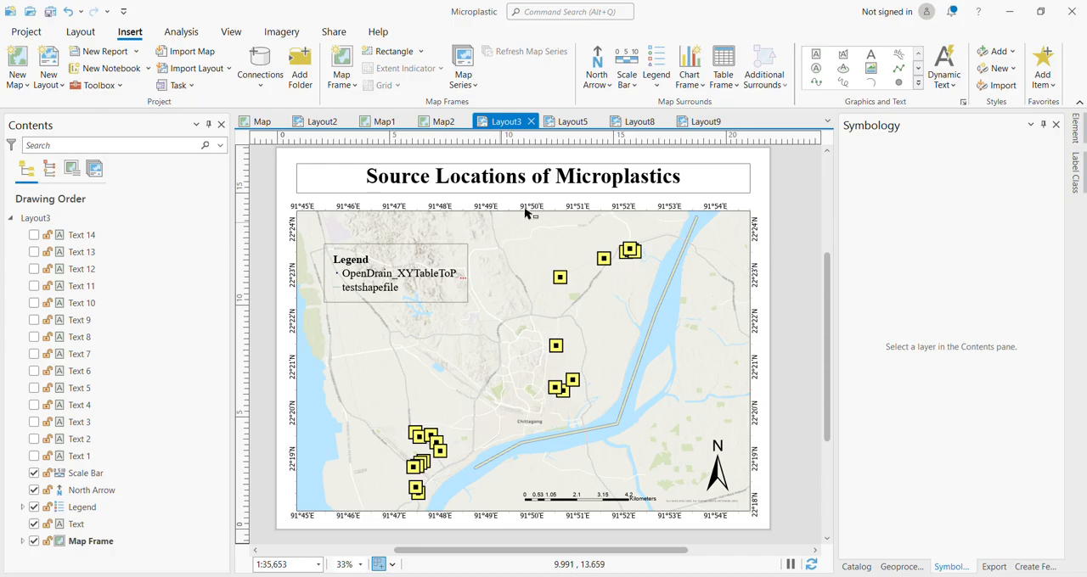
click(701, 121)
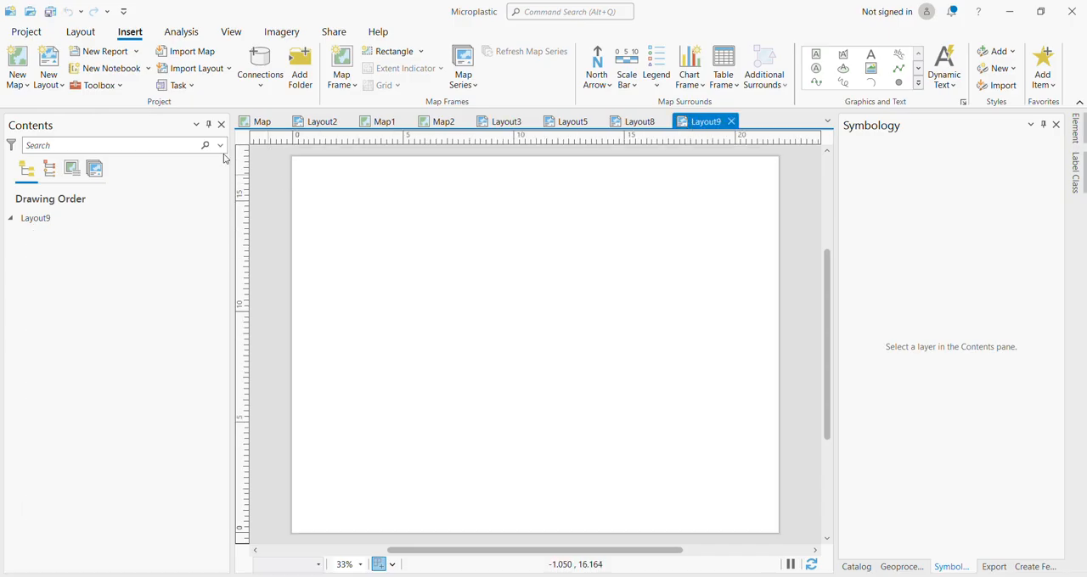
Insert a rectangular map frame of Map at 1:80,079, about 20 x 13 inches, leaving space above it on the Layout9 page.
click(344, 75)
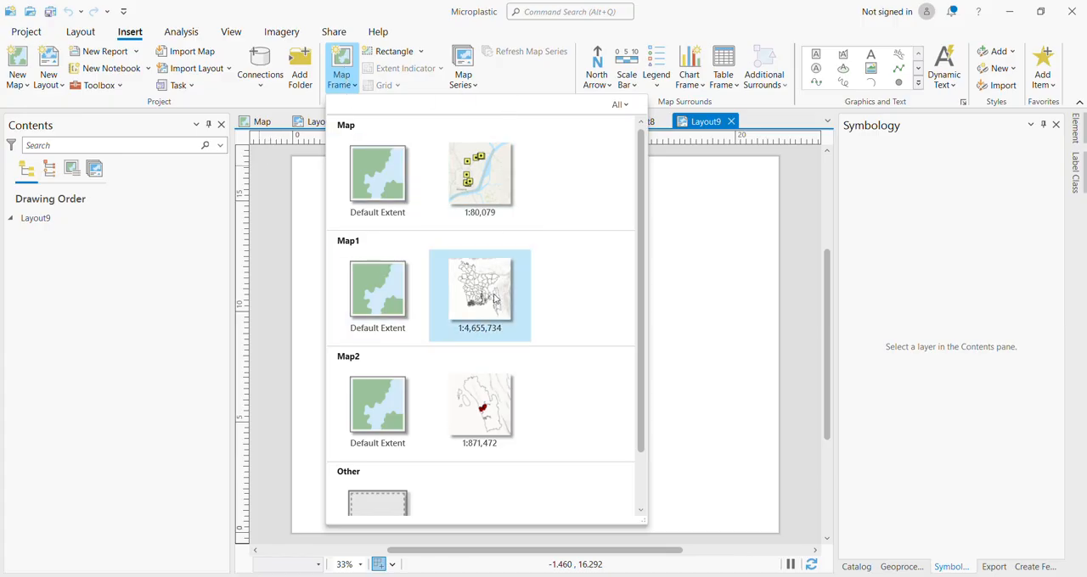
click(477, 193)
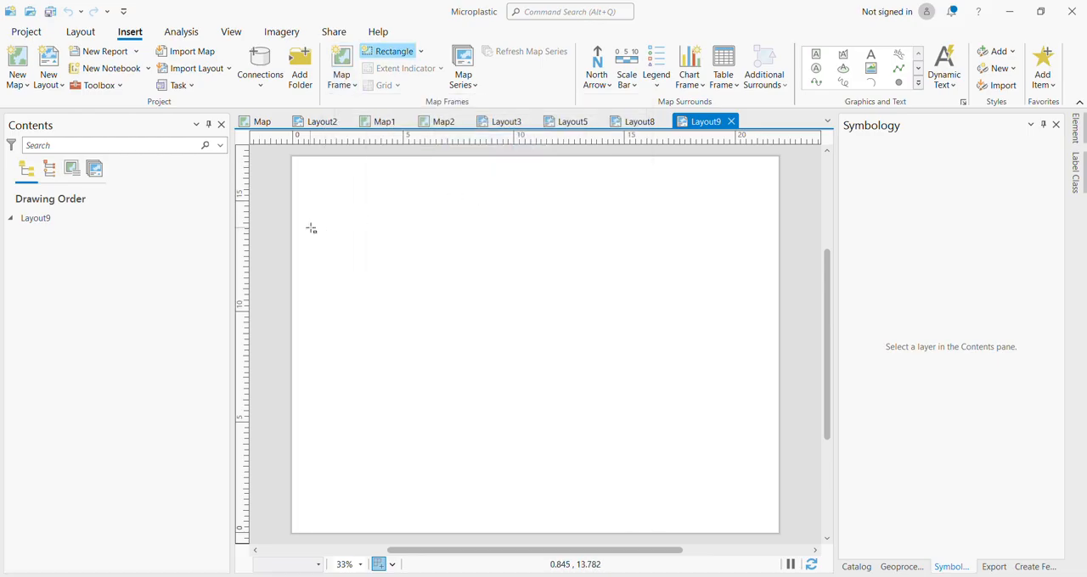
drag(308, 221, 763, 520)
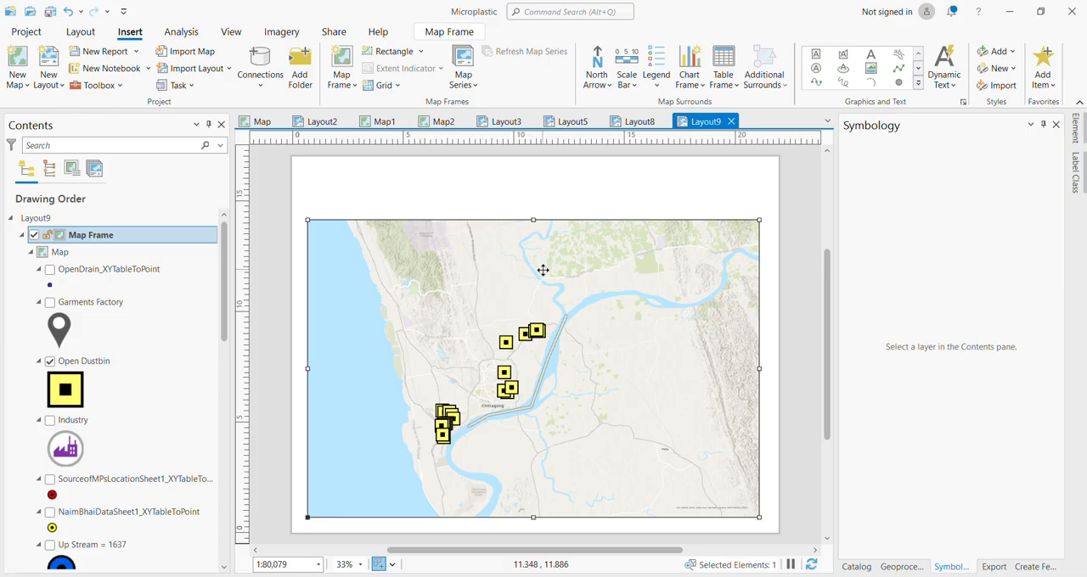
right_click(544, 272)
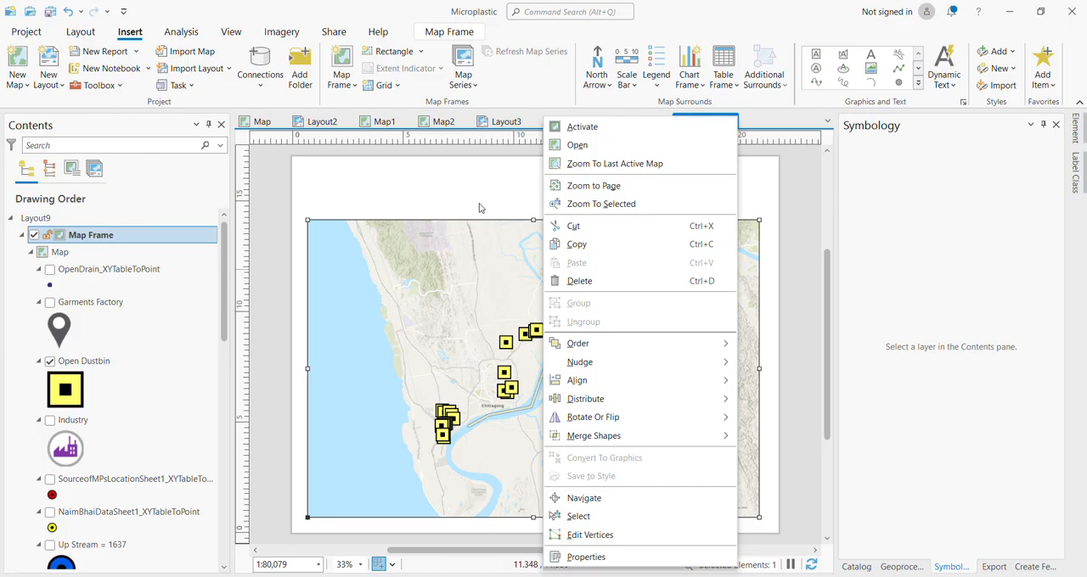
click(482, 174)
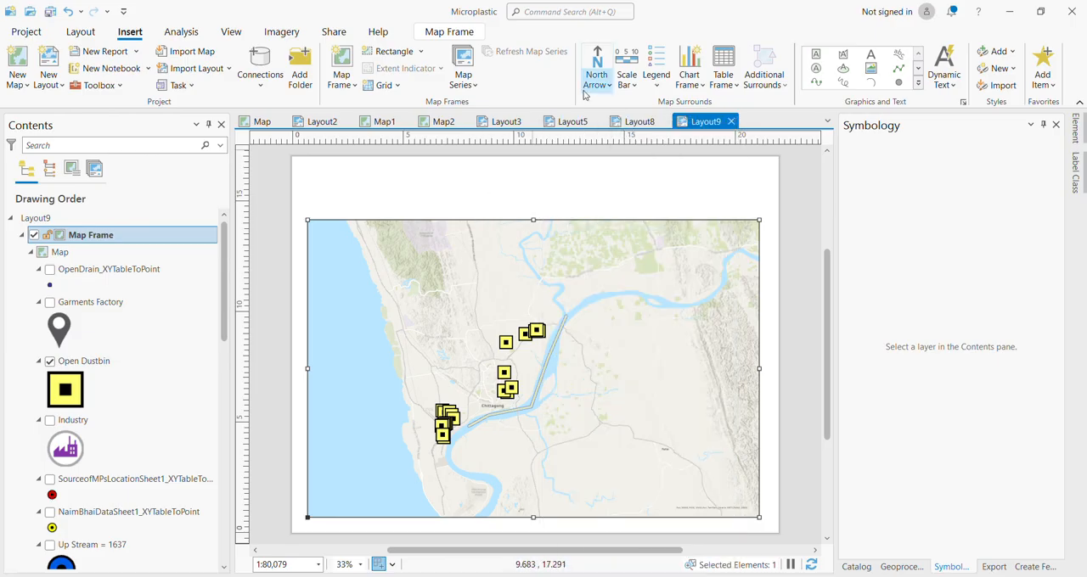
Insert the second ArcGIS north arrow style, the split arrow with an N above it, in the southeast corner of the map frame.
click(597, 67)
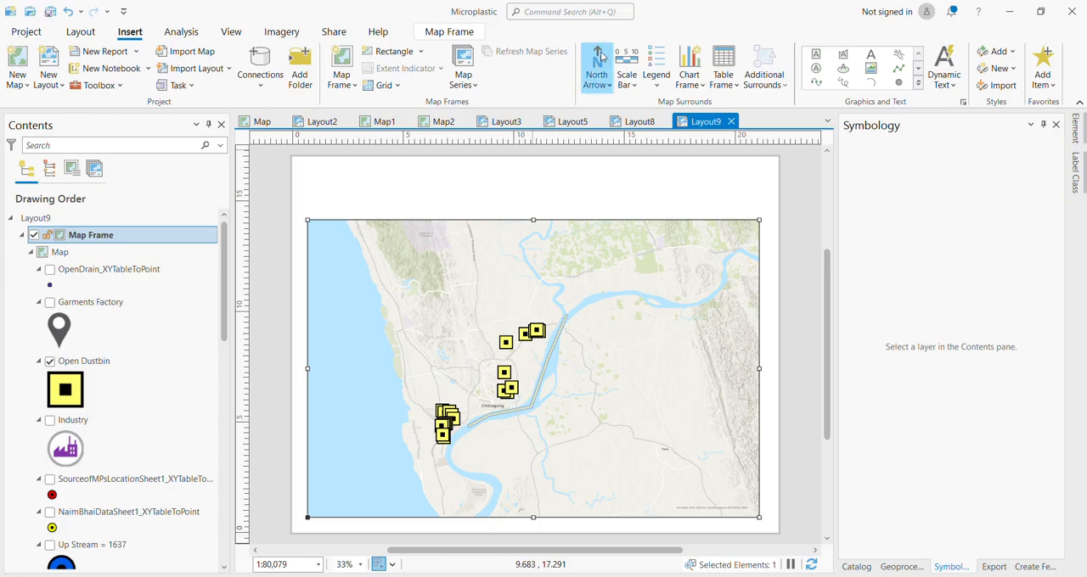
click(602, 57)
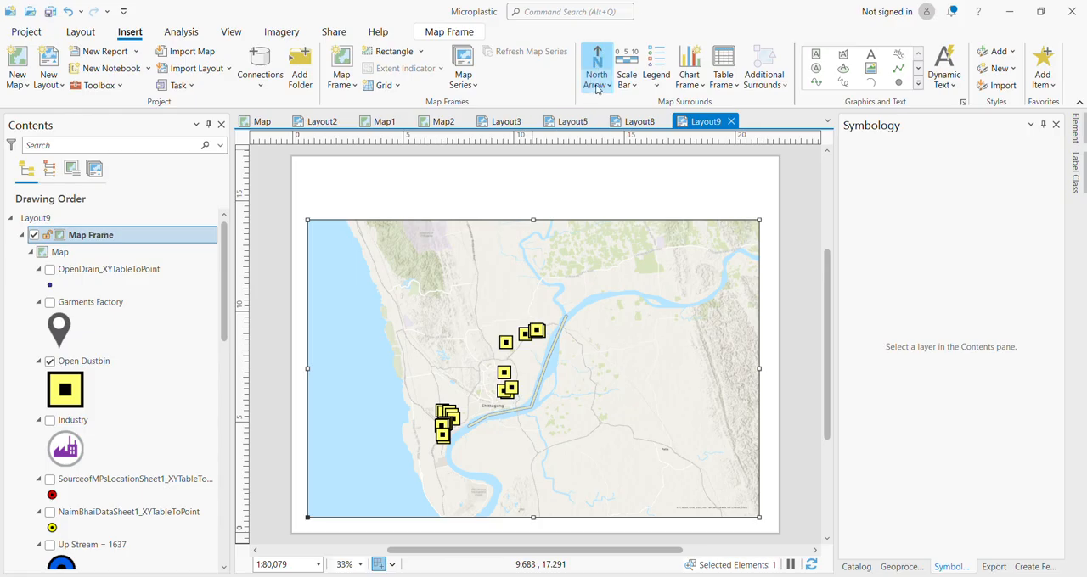
click(597, 82)
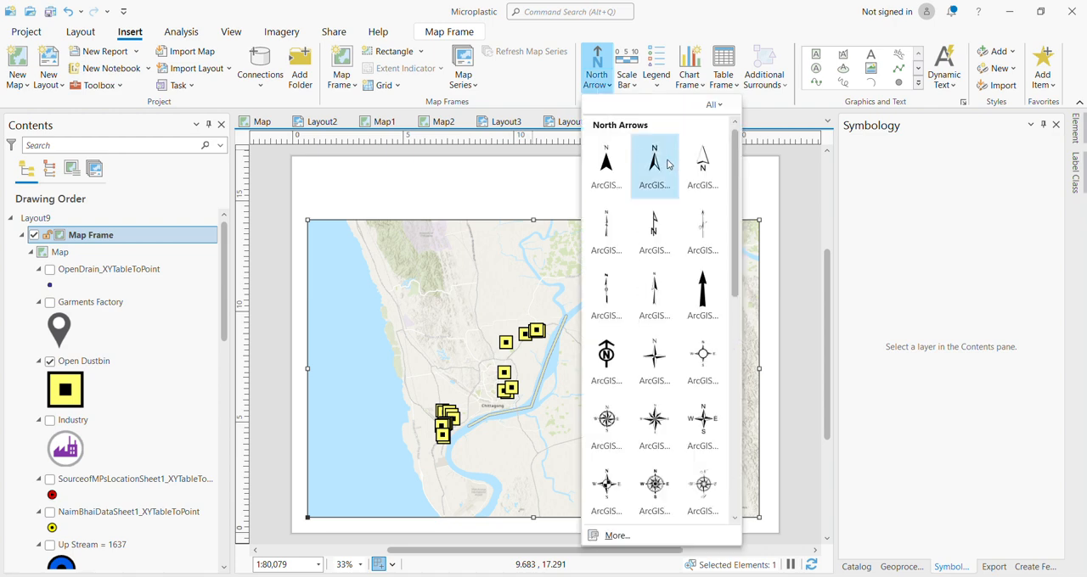
click(655, 165)
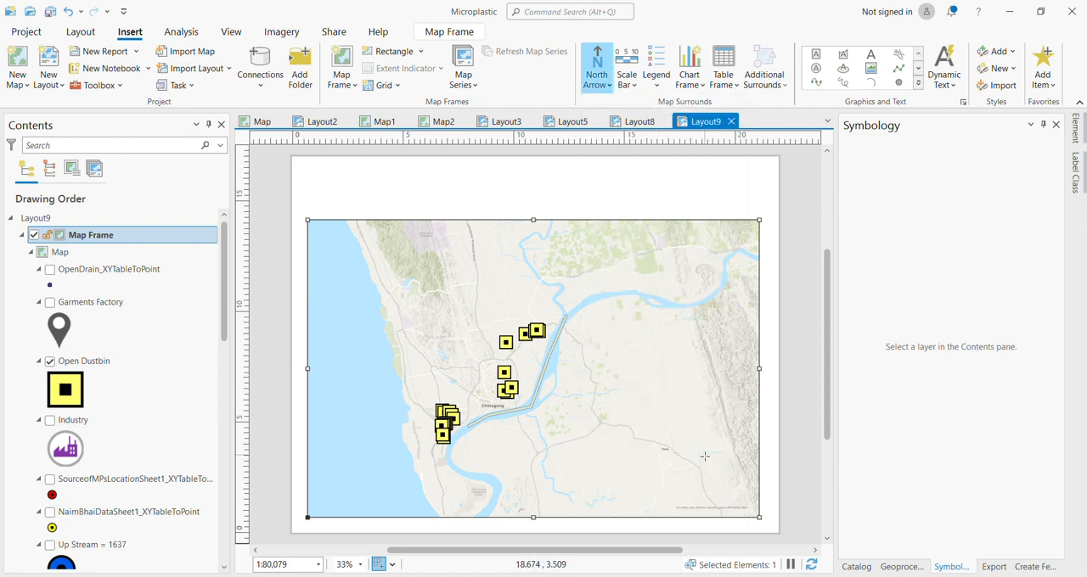
drag(701, 440, 721, 464)
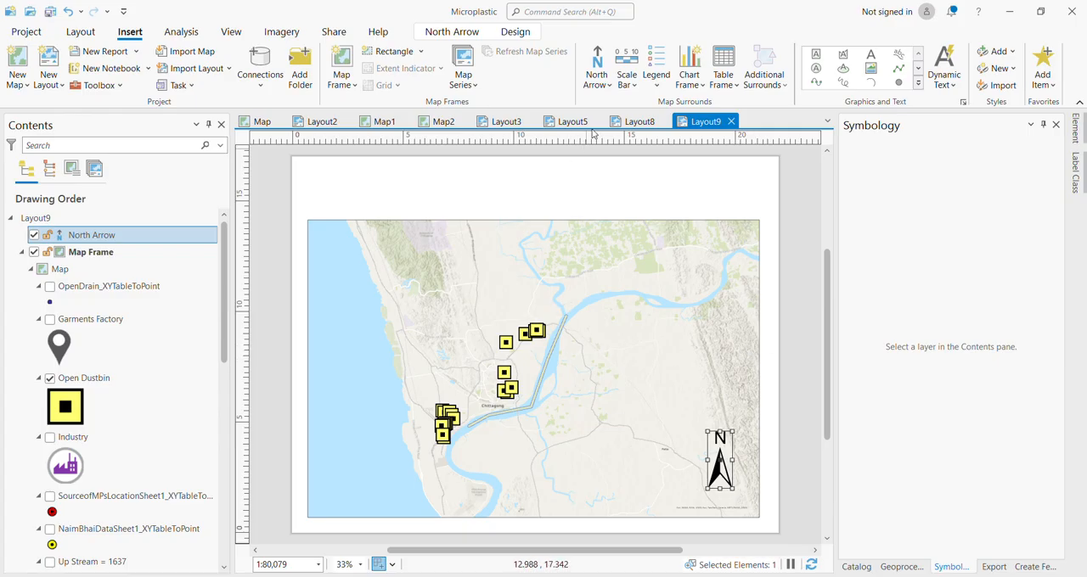
Insert a Scale Line 1 Metric scale bar about 4 inches wide on the map, just west of the north arrow.
click(626, 79)
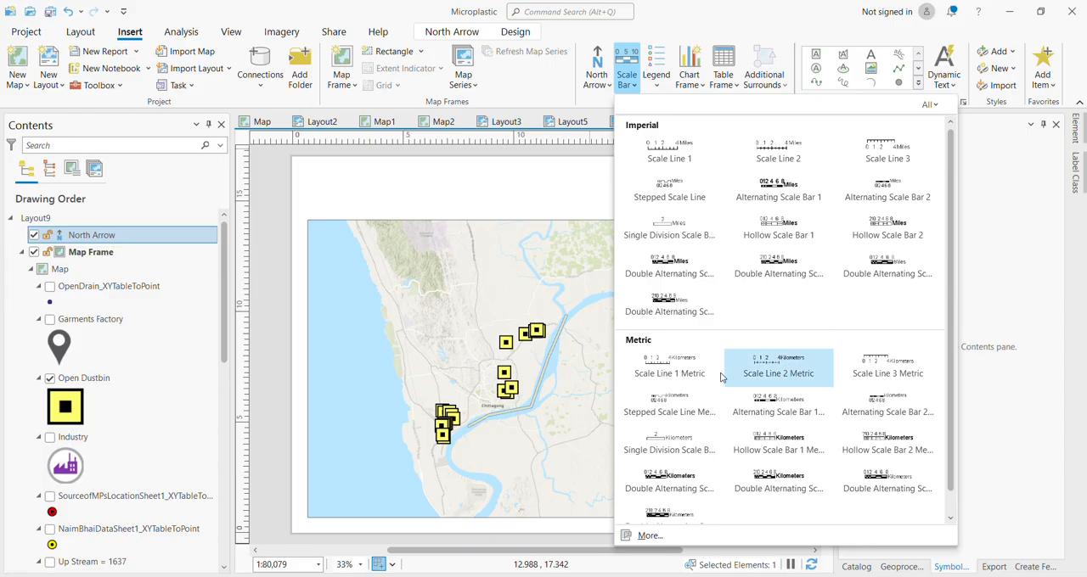
click(686, 367)
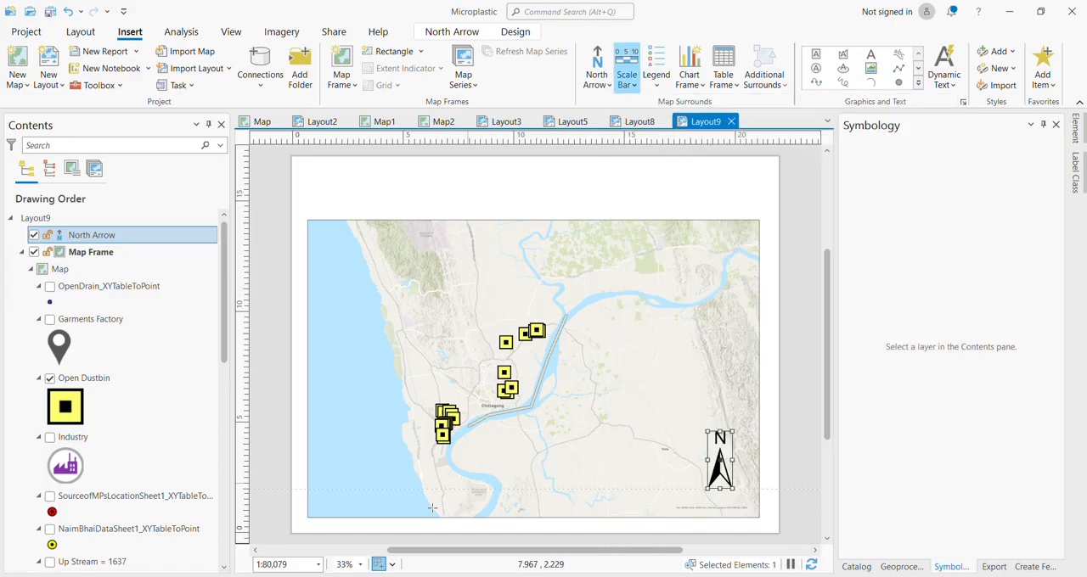
drag(569, 479, 666, 488)
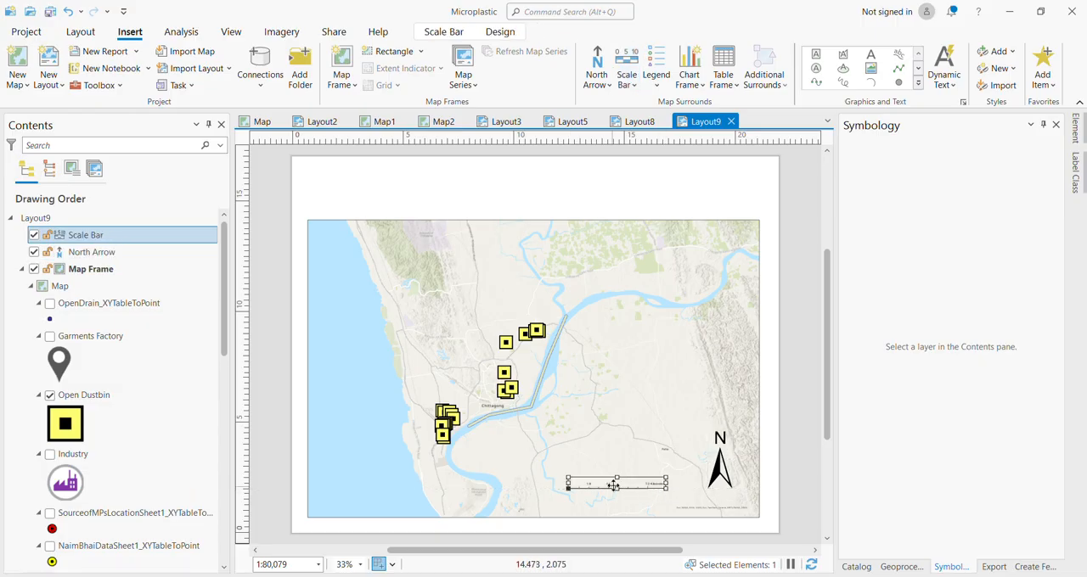
Set the scale bar's text size to 24 pt and move the bar slightly down and to the left on the map.
right_click(611, 484)
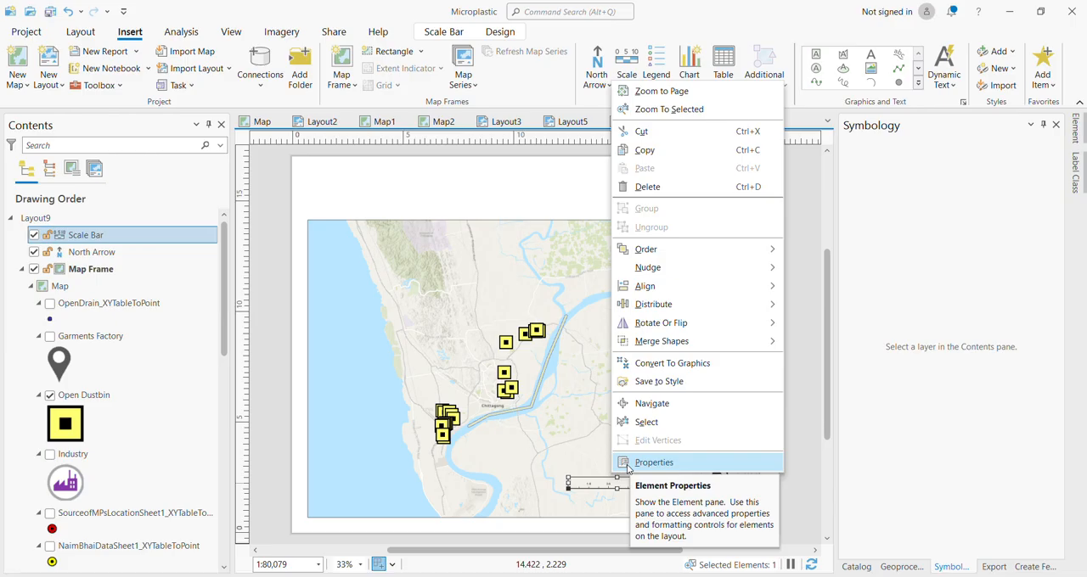
click(653, 463)
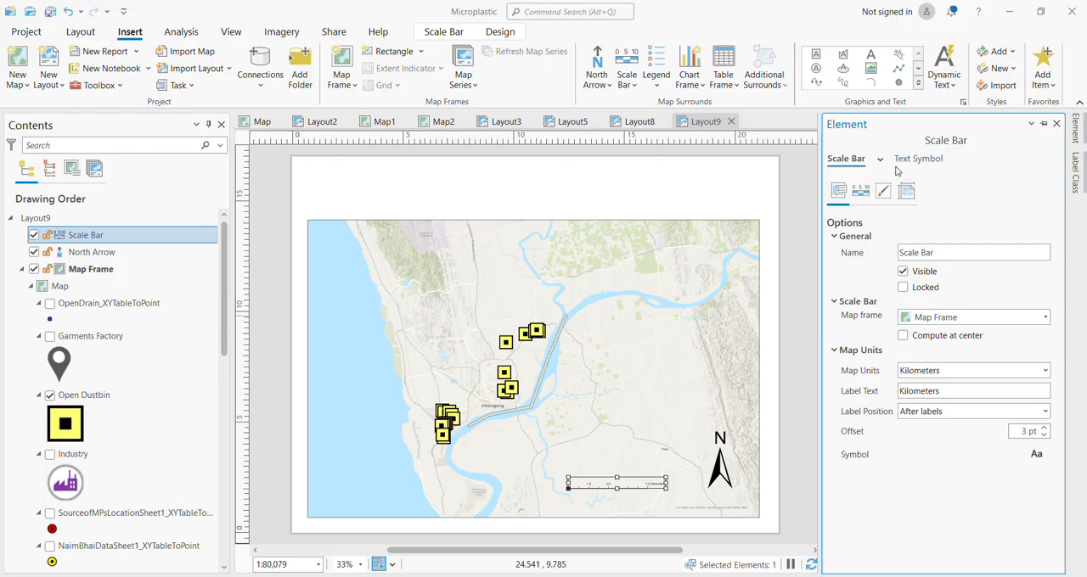
click(912, 160)
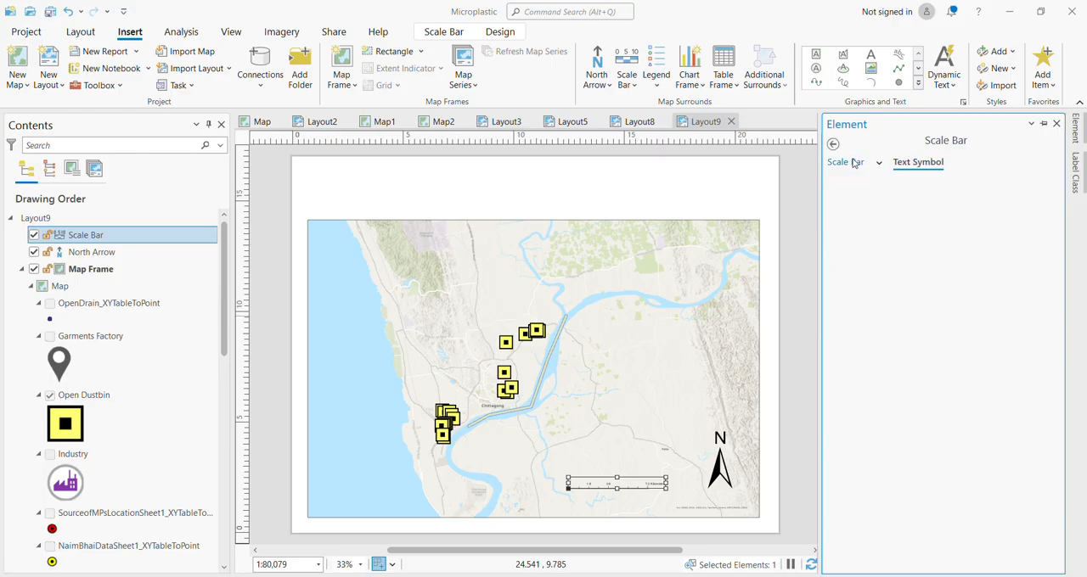
click(855, 223)
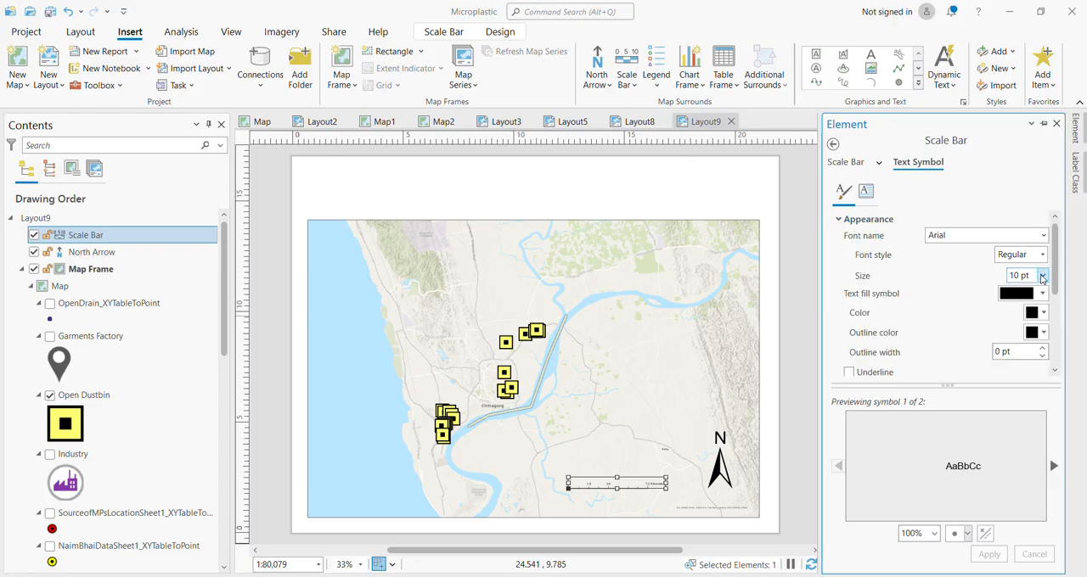
click(1042, 277)
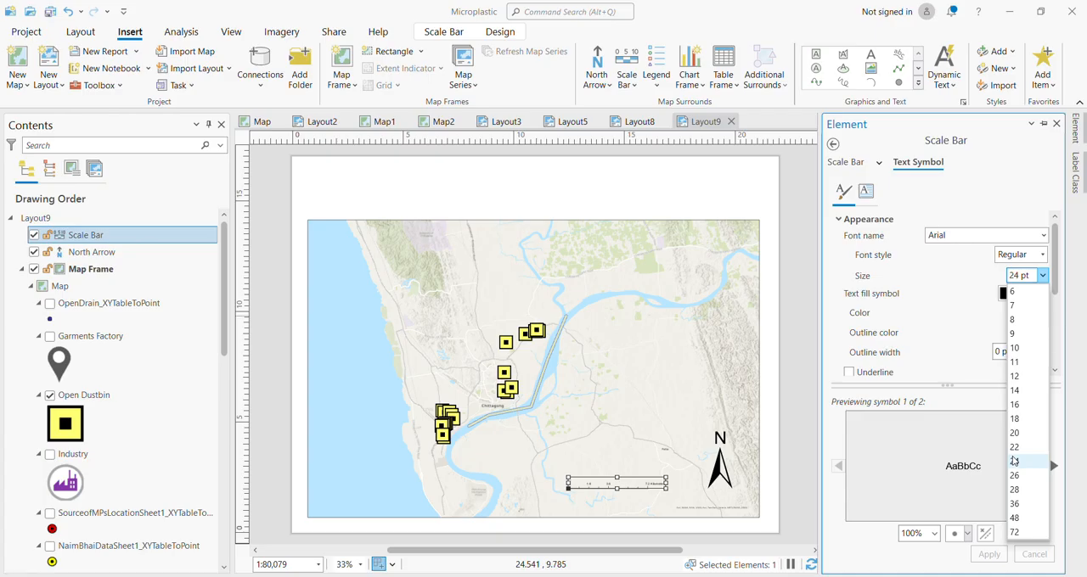
click(1013, 461)
click(989, 555)
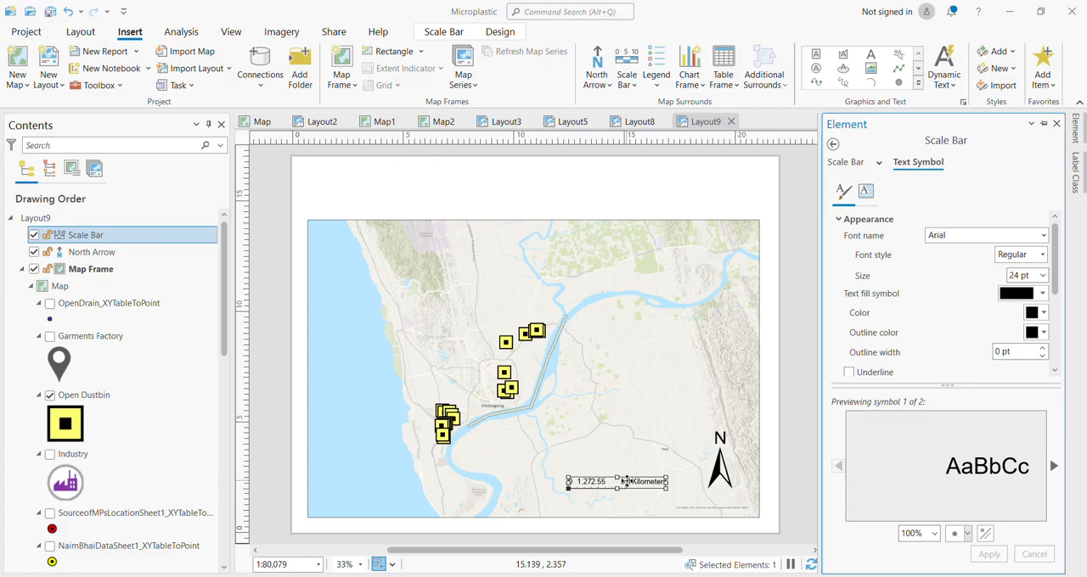
mouse_move(627, 486)
mouse_down()
mouse_move(601, 495)
mouse_move(612, 498)
mouse_up()
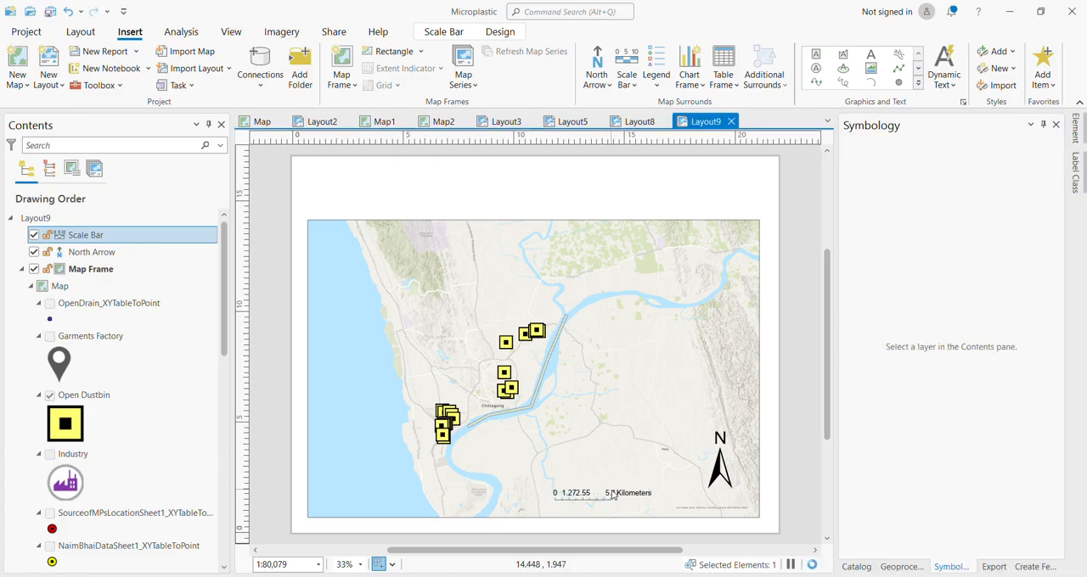
click(721, 465)
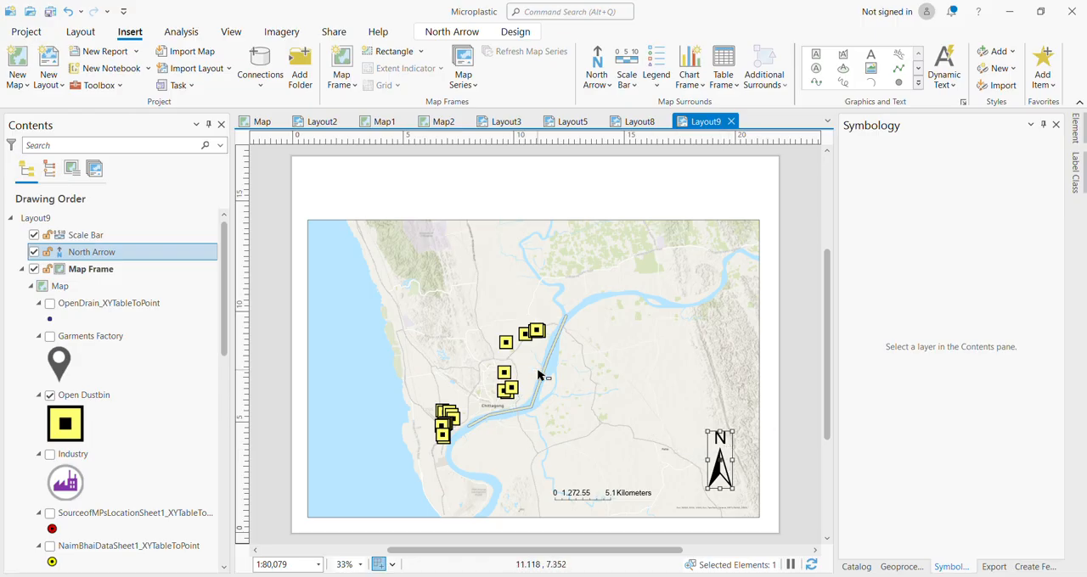
Insert a Legend 1 legend, about 4 x 4 inches, in the northwest corner of the map frame.
click(658, 86)
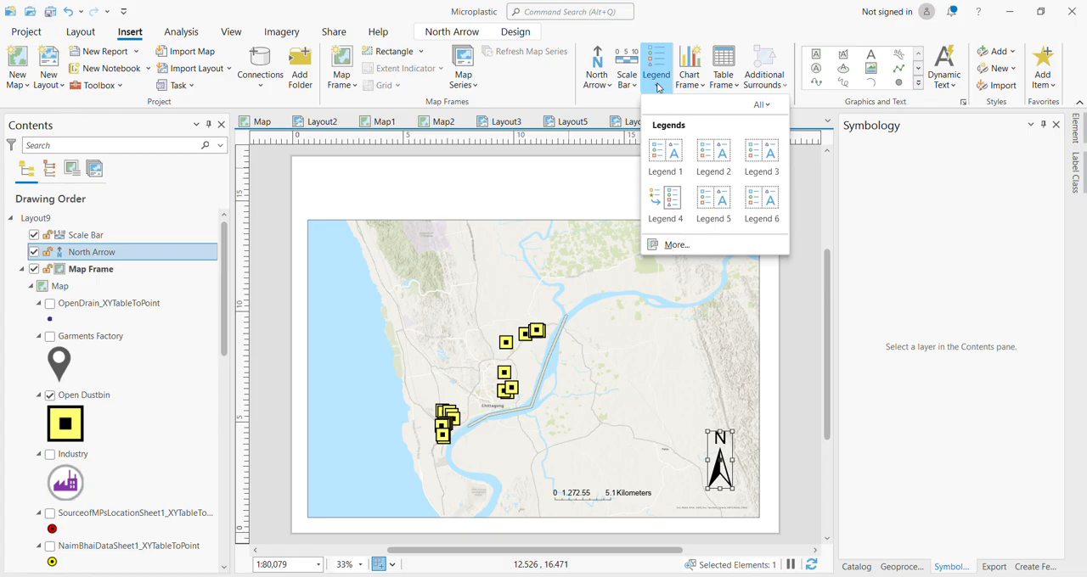
click(665, 153)
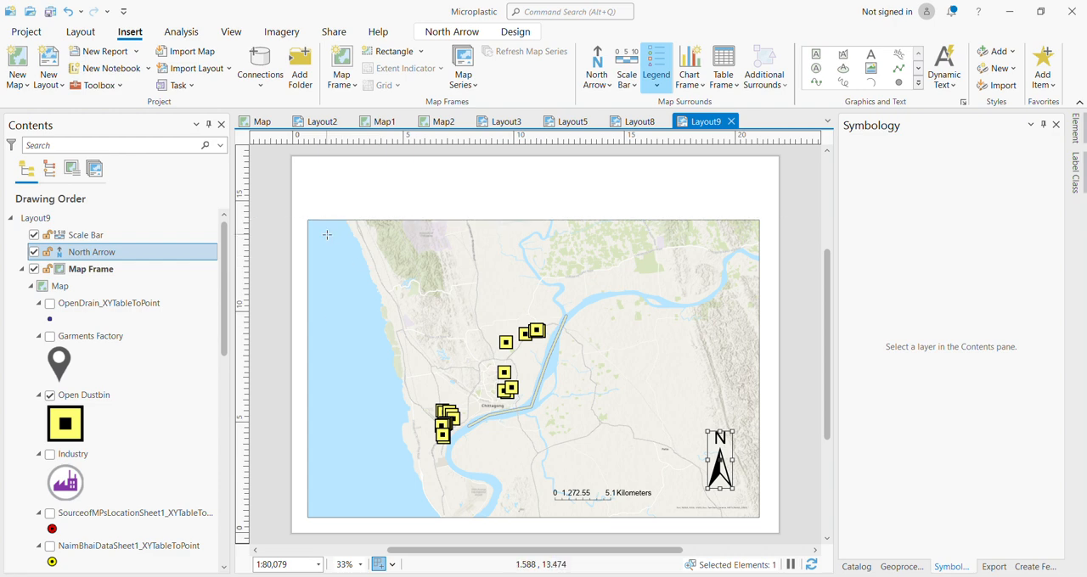
drag(327, 236, 415, 319)
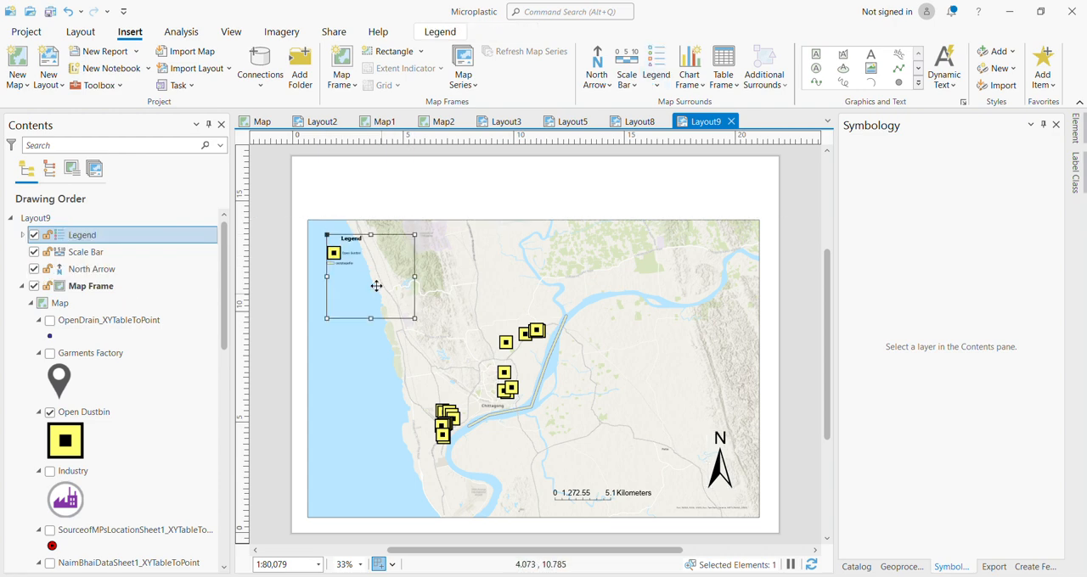
Show the legend's title and change its text to "microplastics" in the legend's element properties.
right_click(366, 262)
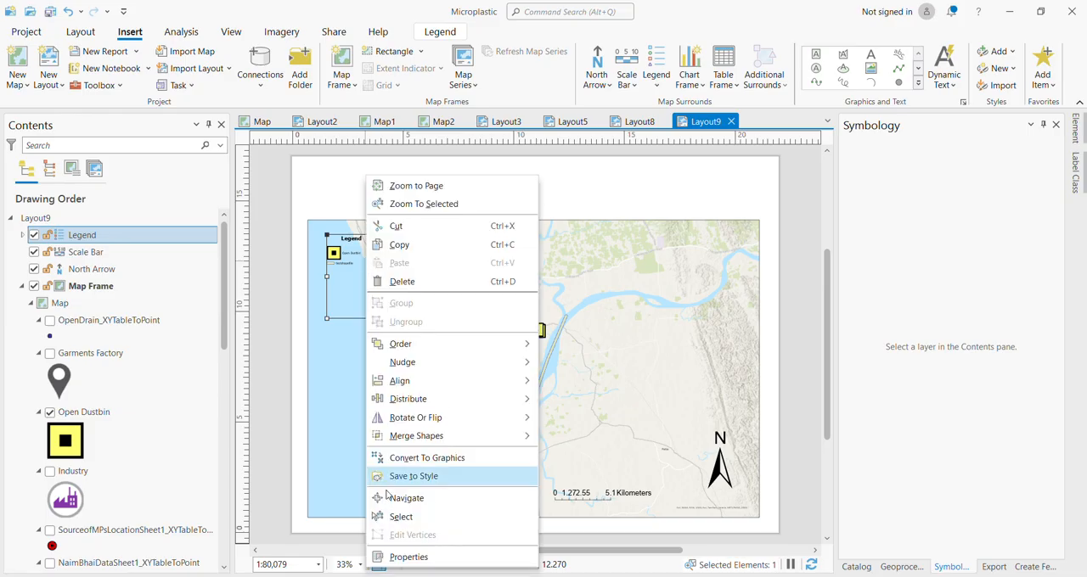
click(388, 556)
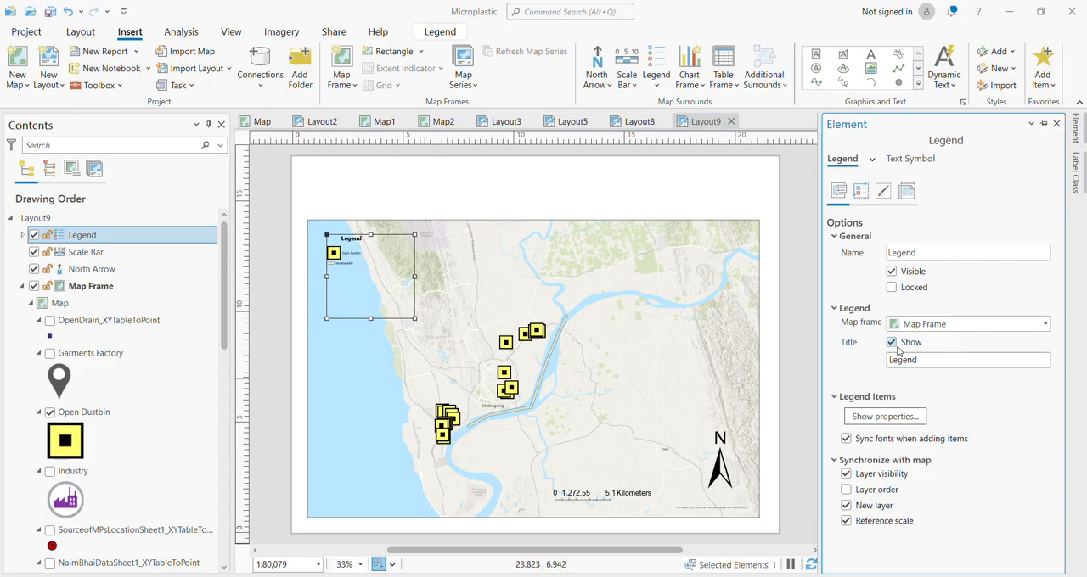
click(892, 343)
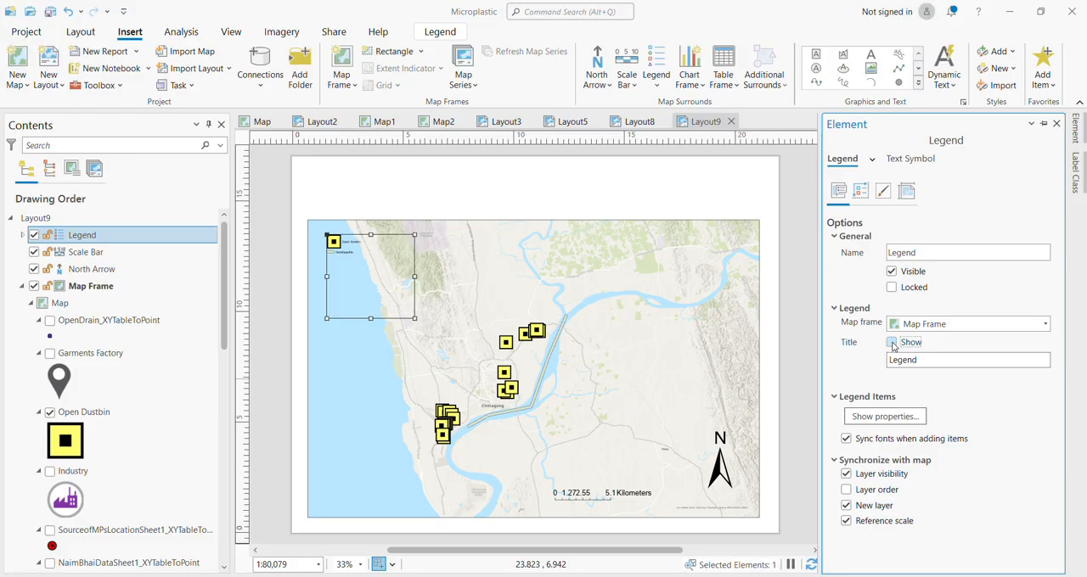
double_click(950, 359)
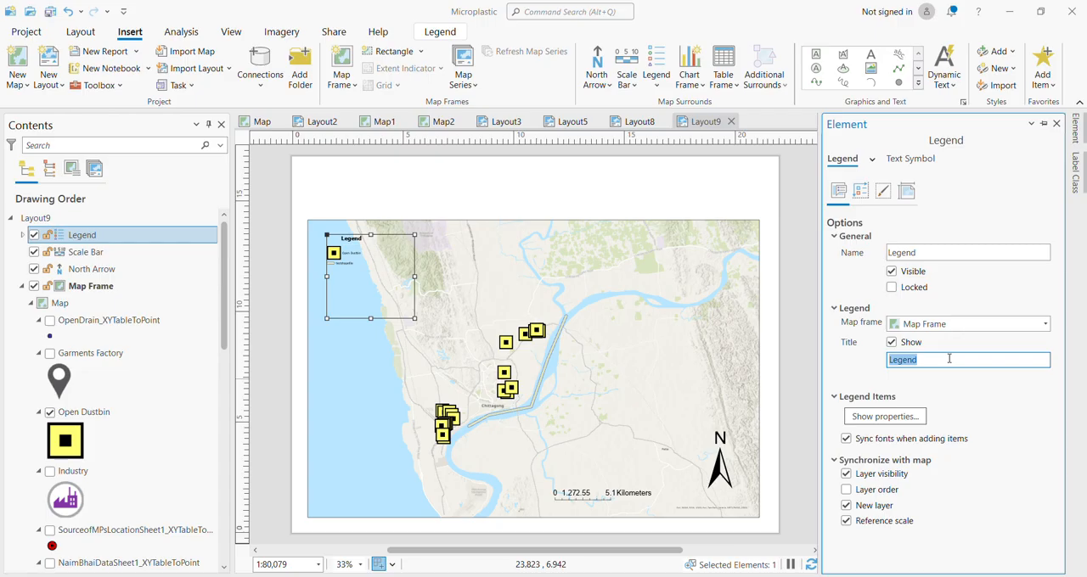
text(sh)
click(981, 396)
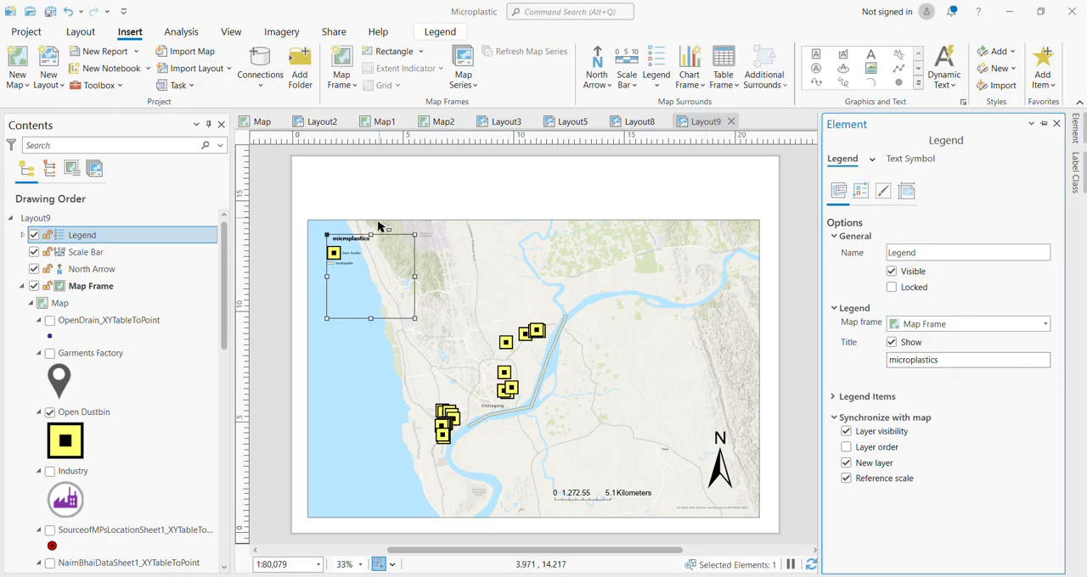
Look through the legend's formatting components and its text symbol's font name, style and size settings, and deselect the legend.
click(872, 161)
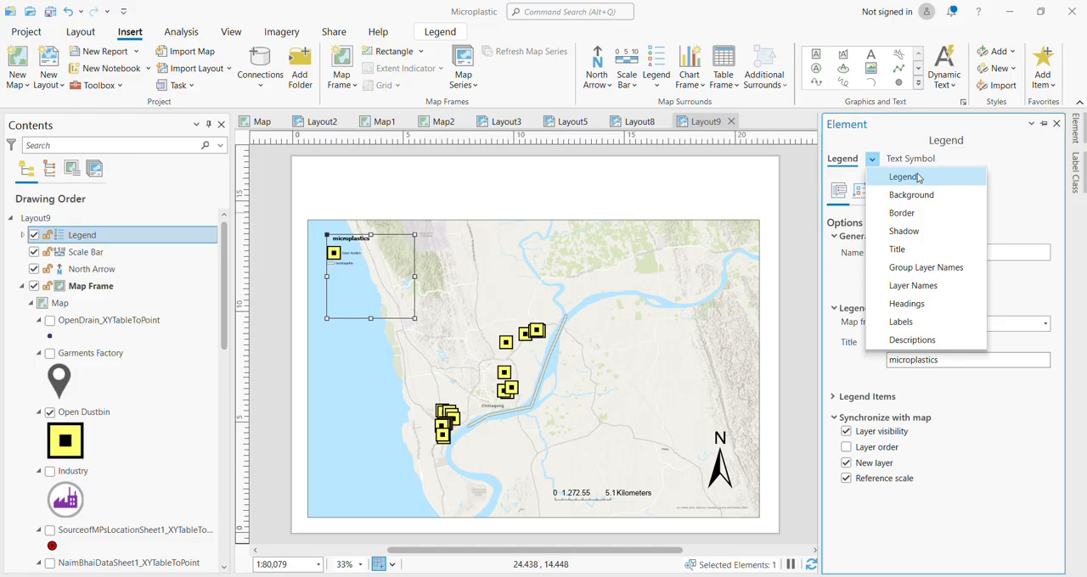
click(912, 194)
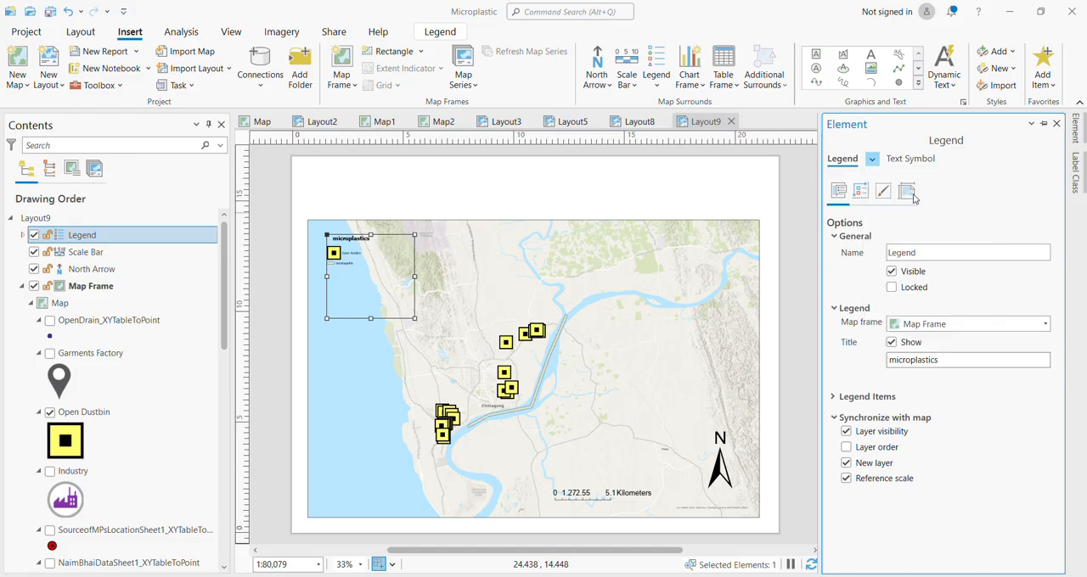
click(891, 162)
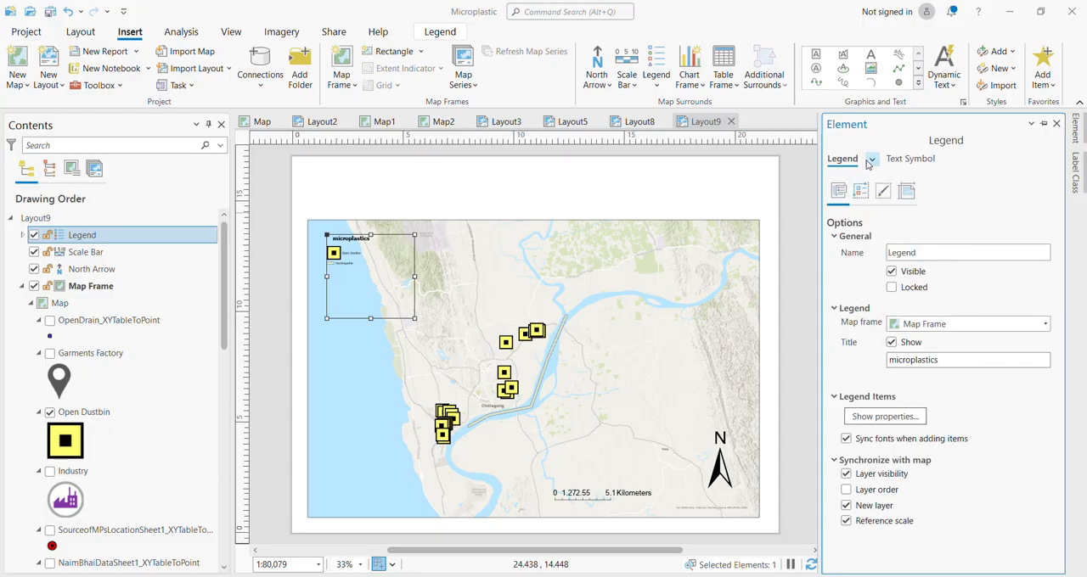
click(870, 160)
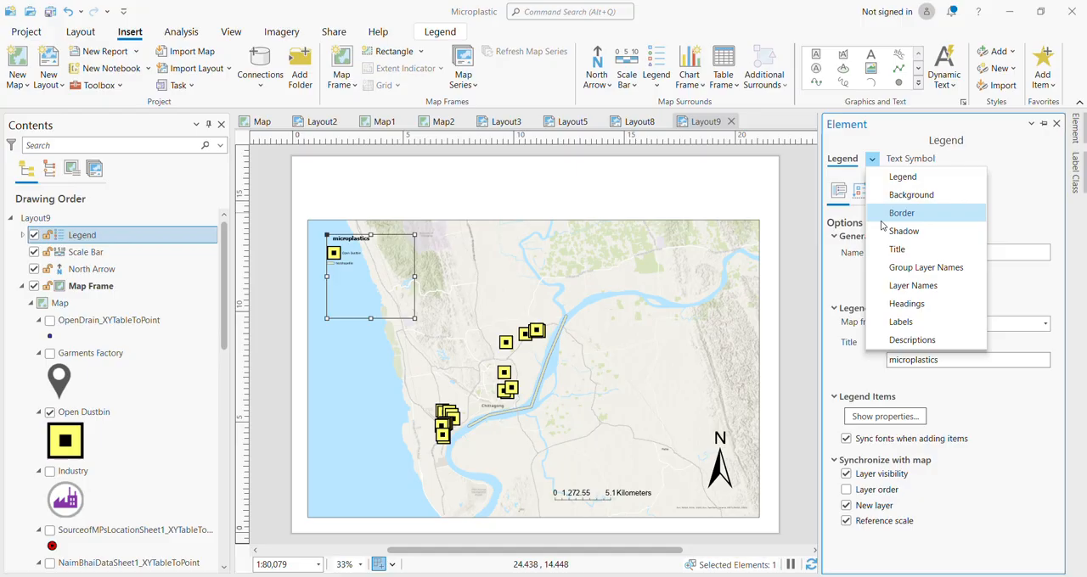
click(992, 161)
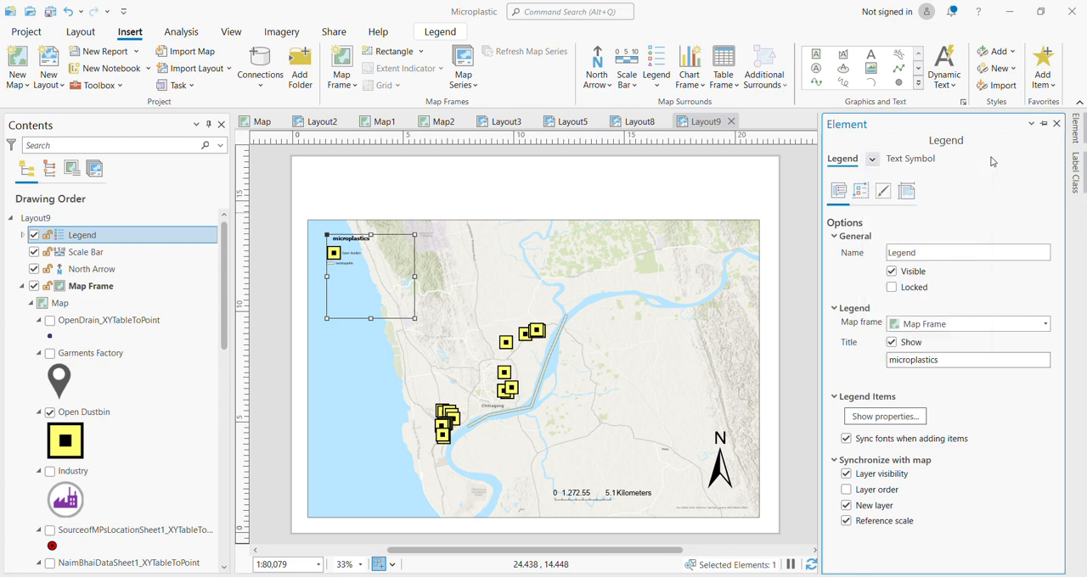
click(909, 158)
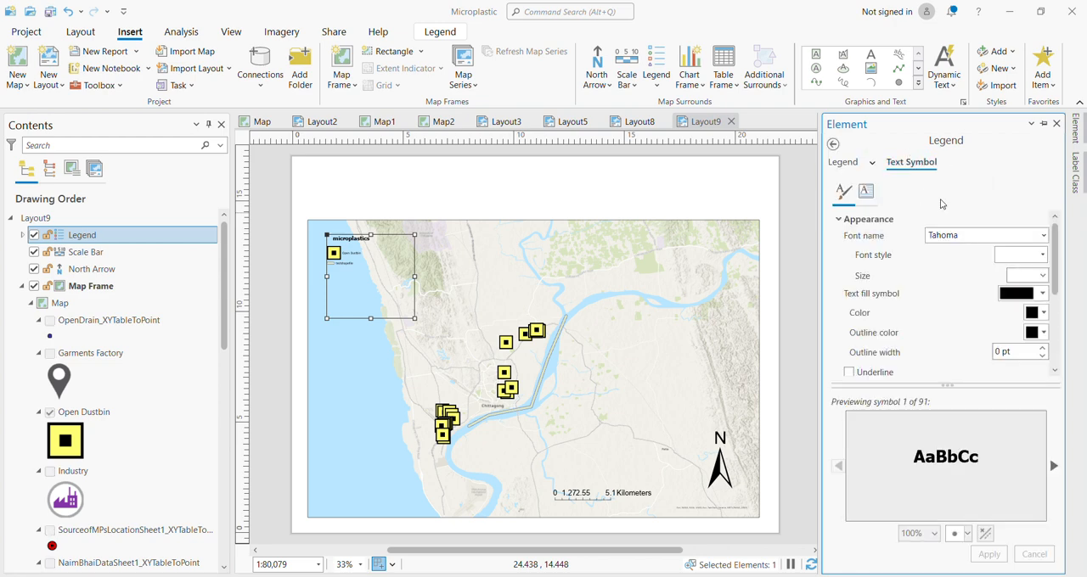
click(1043, 238)
click(1042, 241)
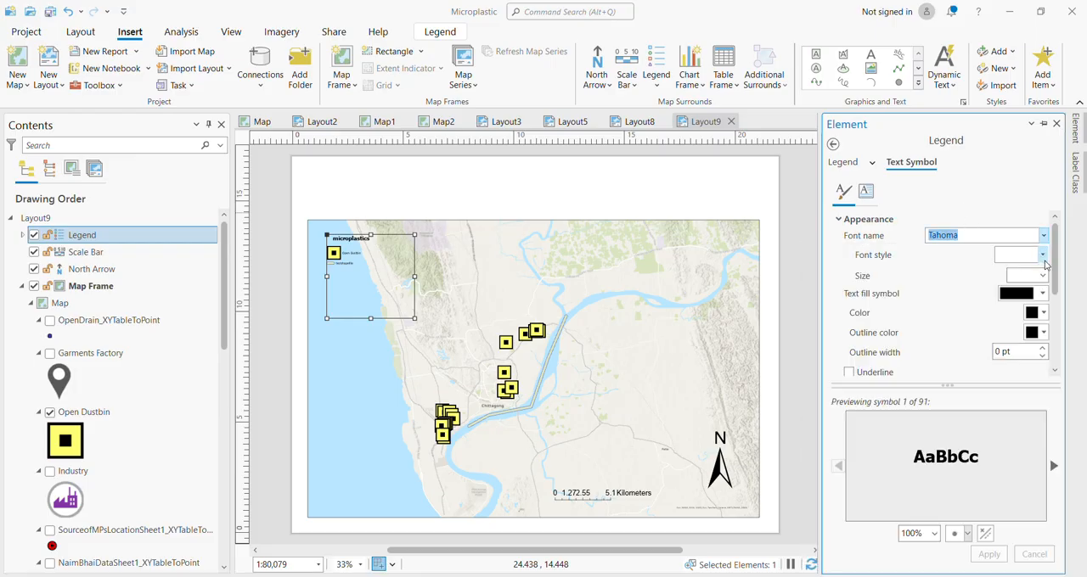
click(1043, 255)
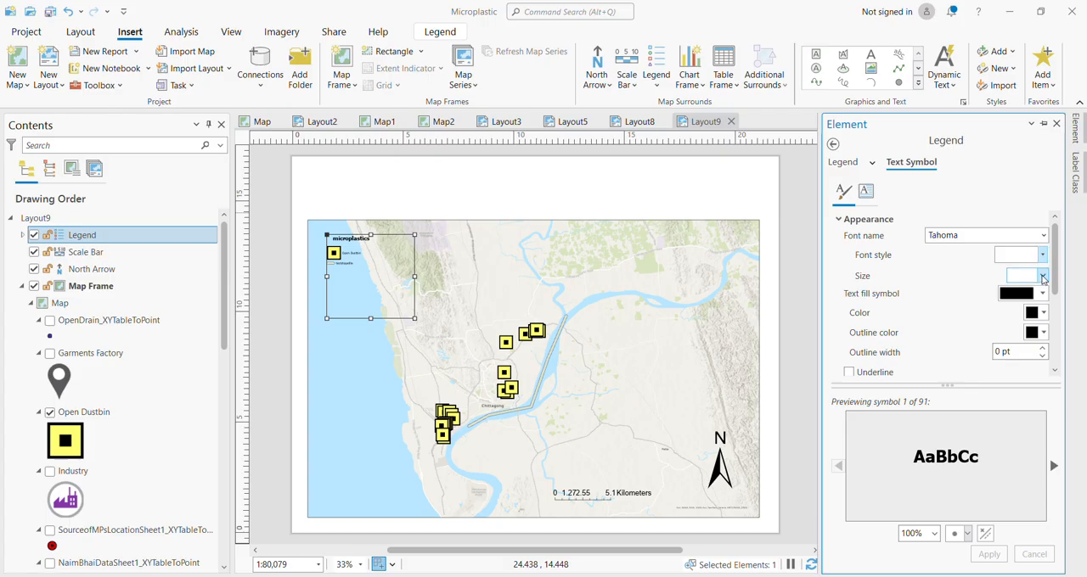
click(1043, 277)
click(1043, 277)
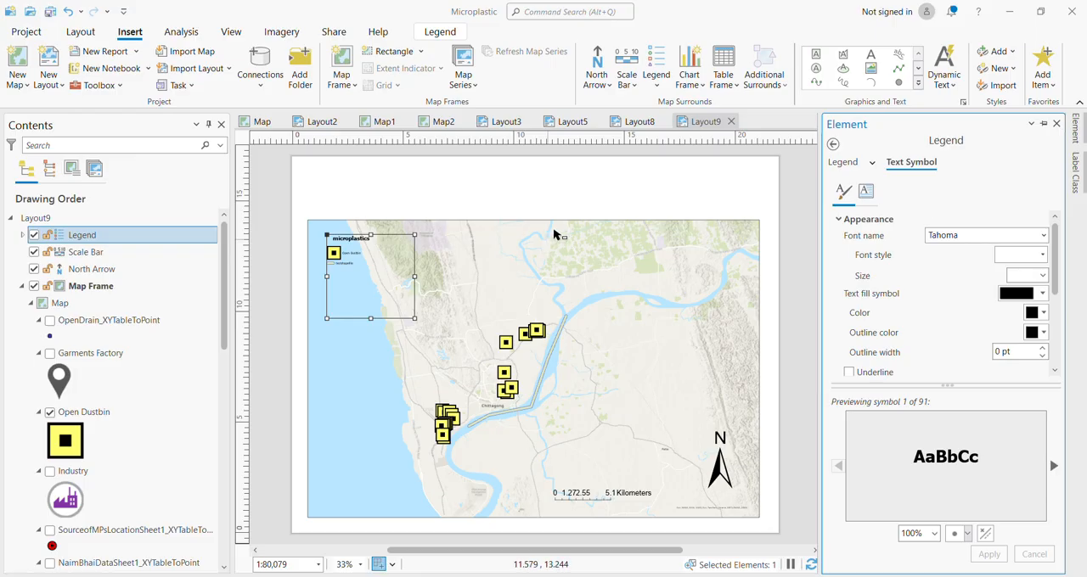
click(576, 198)
click(576, 197)
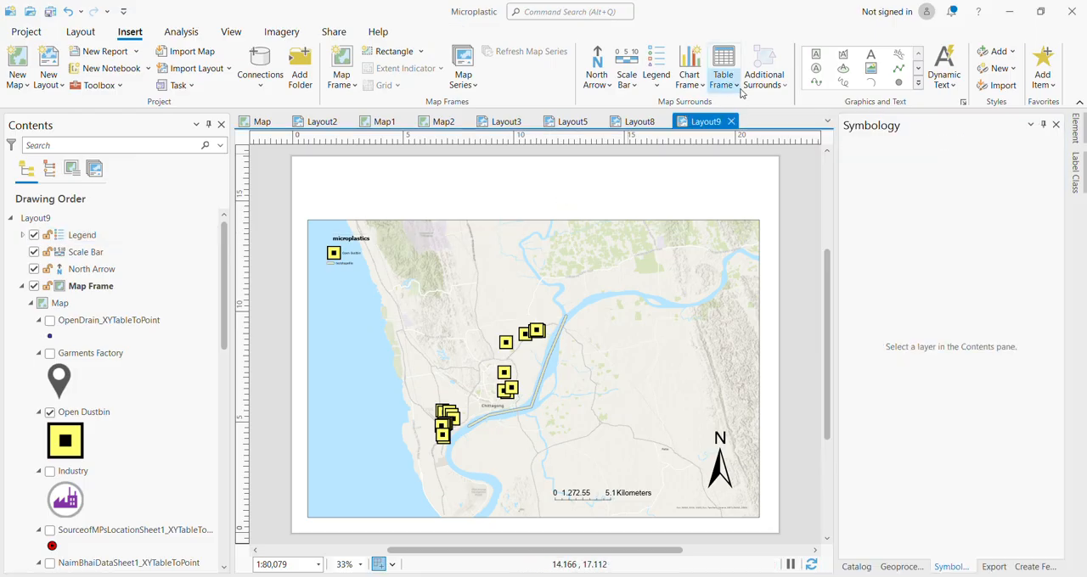
Add a rectangle text box above the map frame, spanning its full width, with the text "nkjdfdngjfngnkf".
click(817, 56)
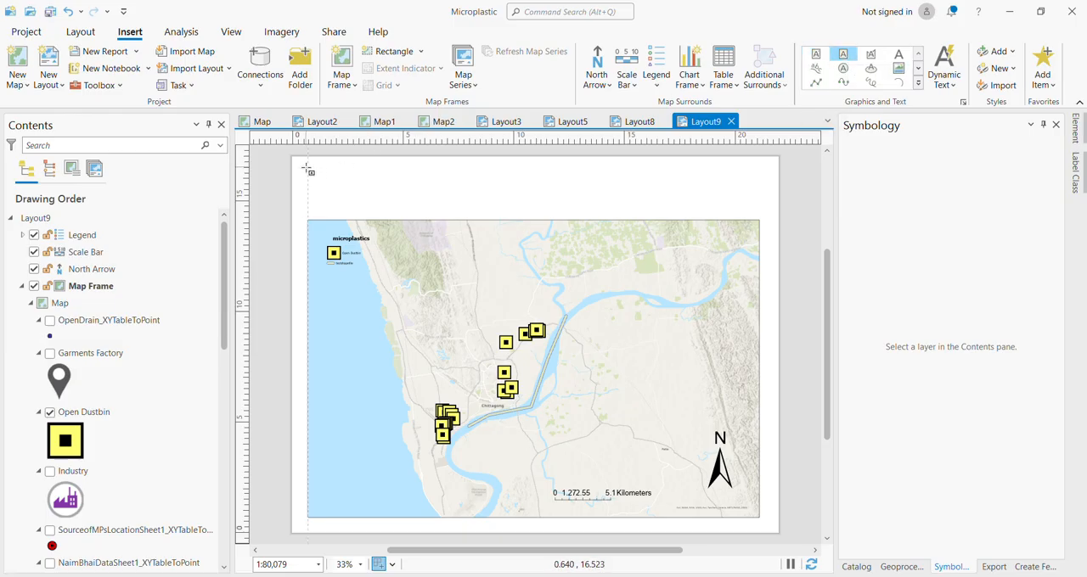
mouse_move(307, 168)
mouse_down()
mouse_move(756, 242)
mouse_move(760, 208)
mouse_up()
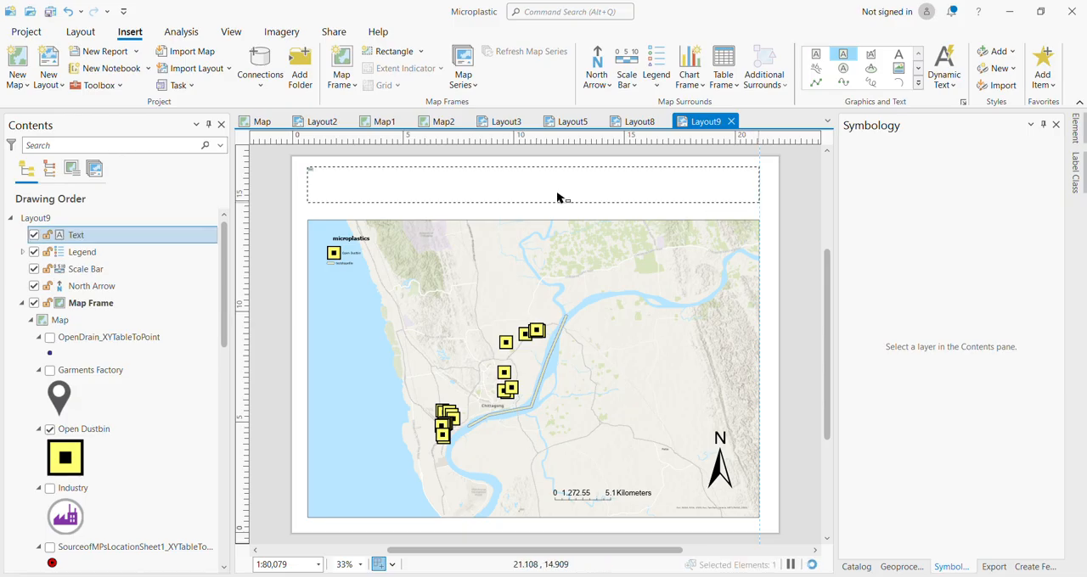
text(asdasdasdasd)
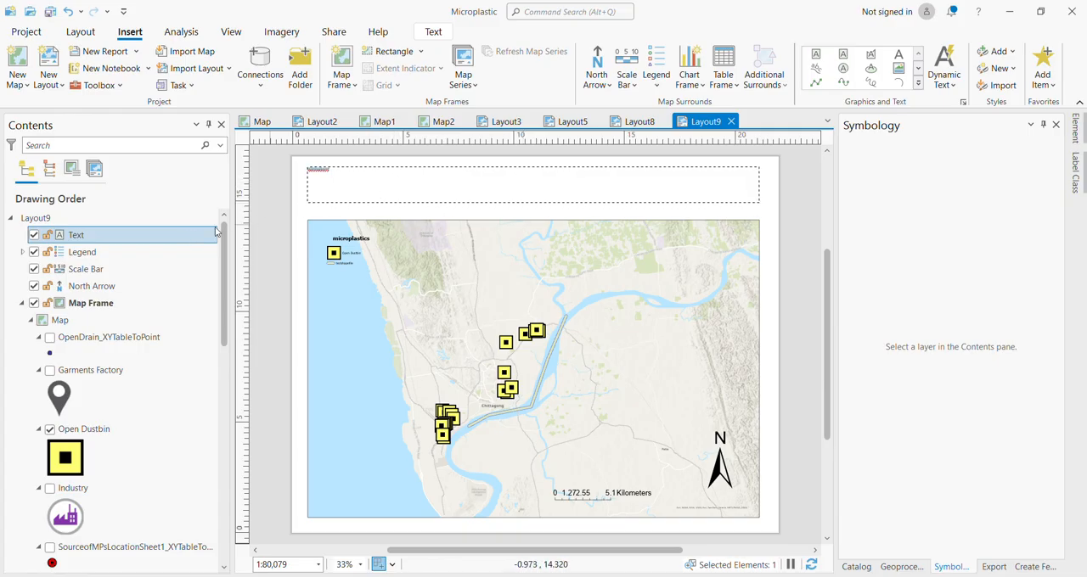
Set the text symbol size of the text above the map to 48 pt and deselect it.
right_click(185, 242)
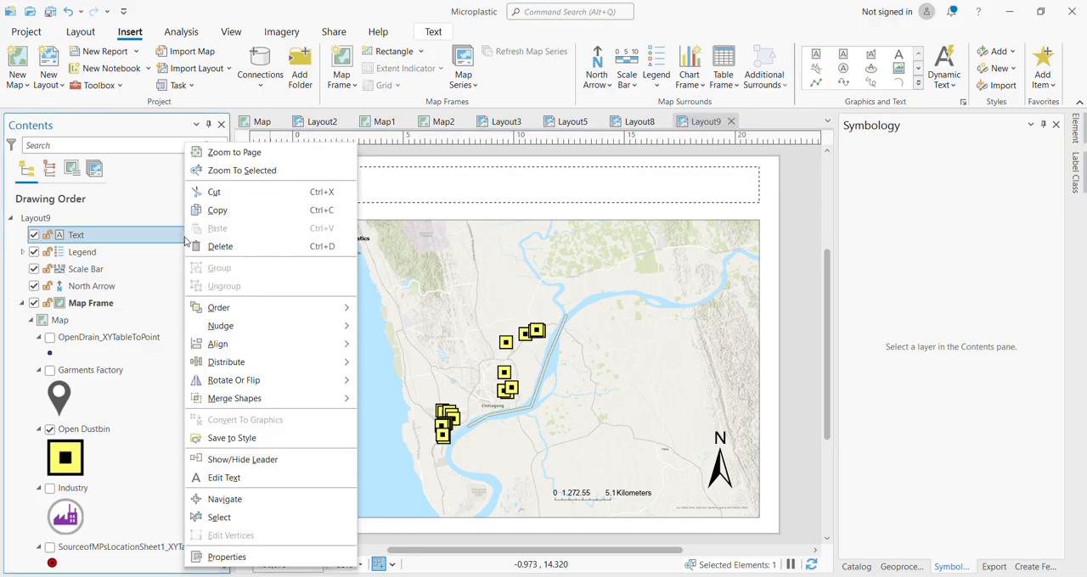
click(220, 556)
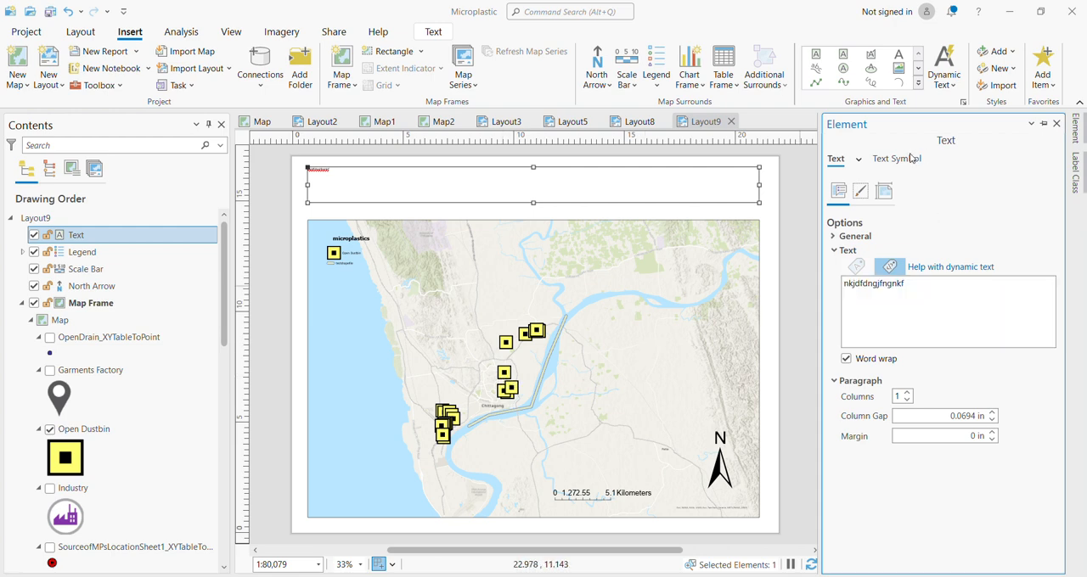
click(896, 163)
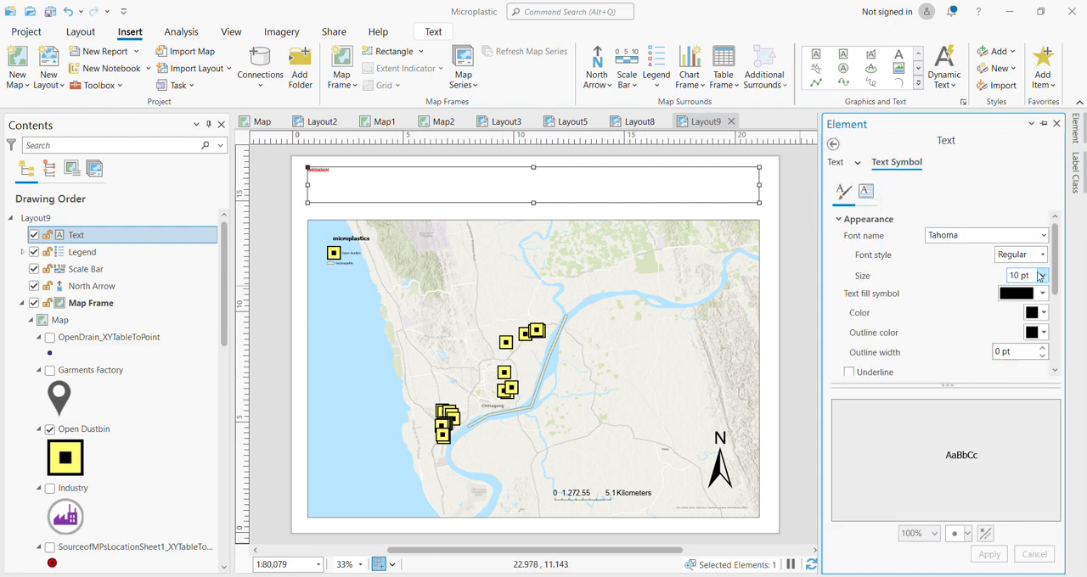
click(1042, 276)
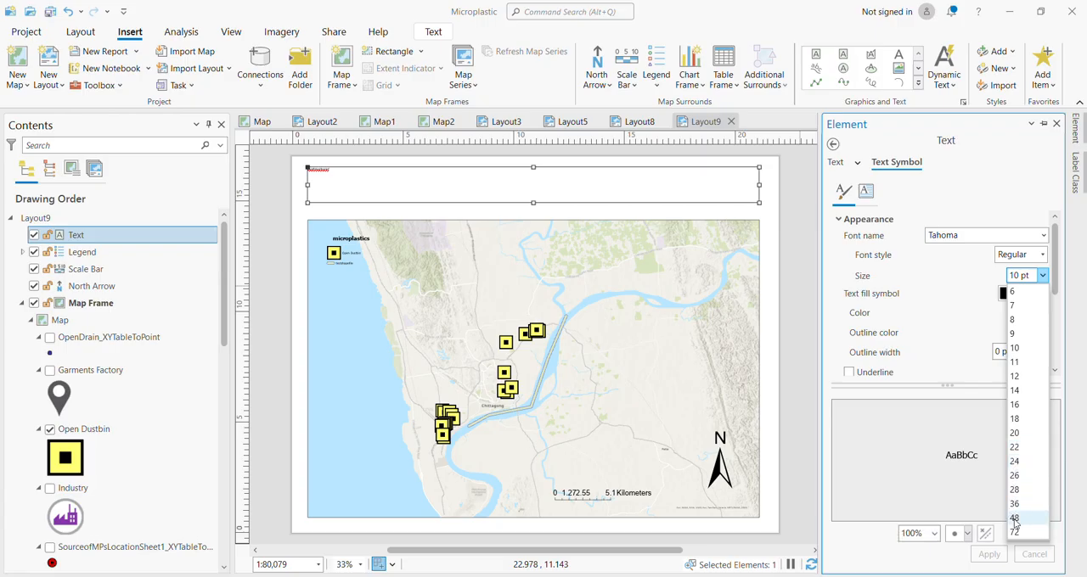
click(1015, 527)
click(988, 556)
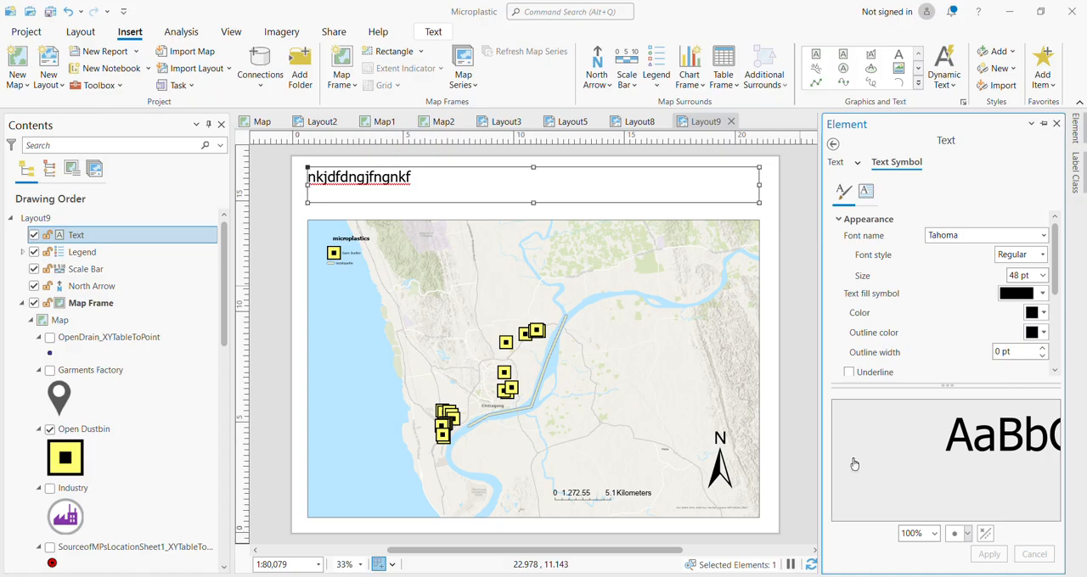
click(789, 357)
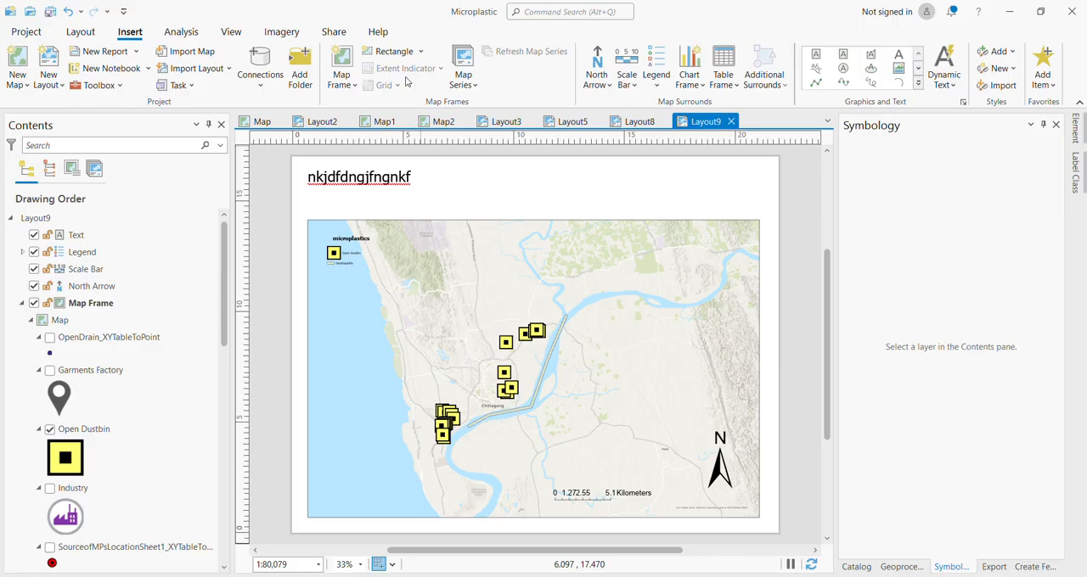
Add a Black Vertical Label Graticule to the map frame.
click(456, 256)
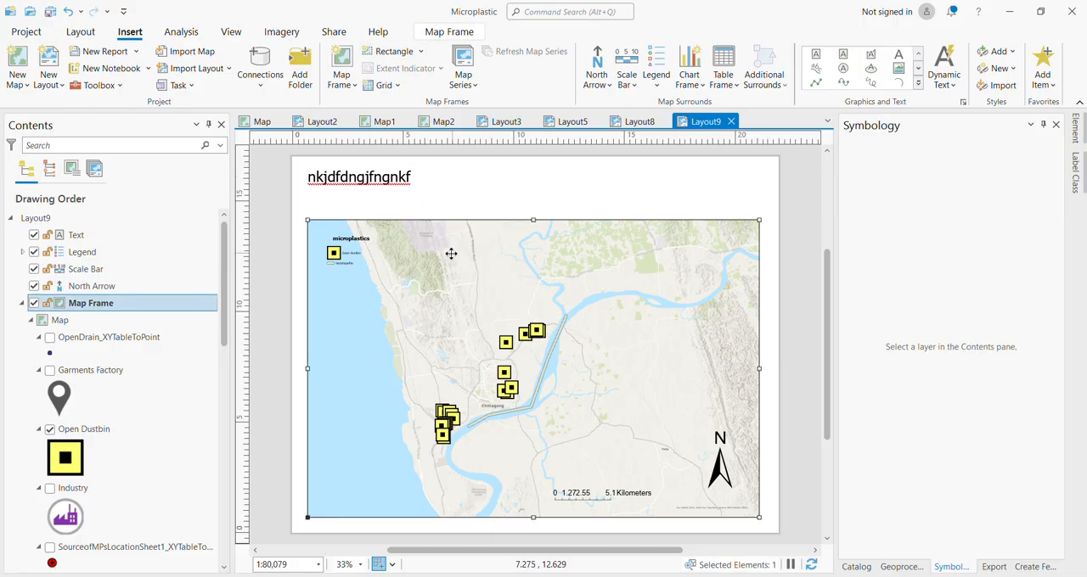
click(391, 86)
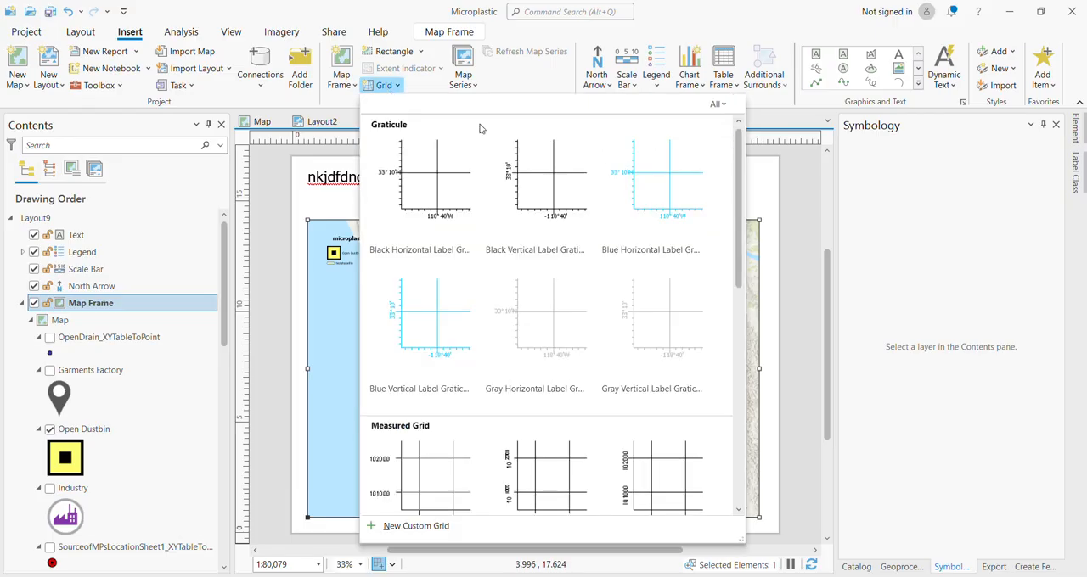
click(510, 194)
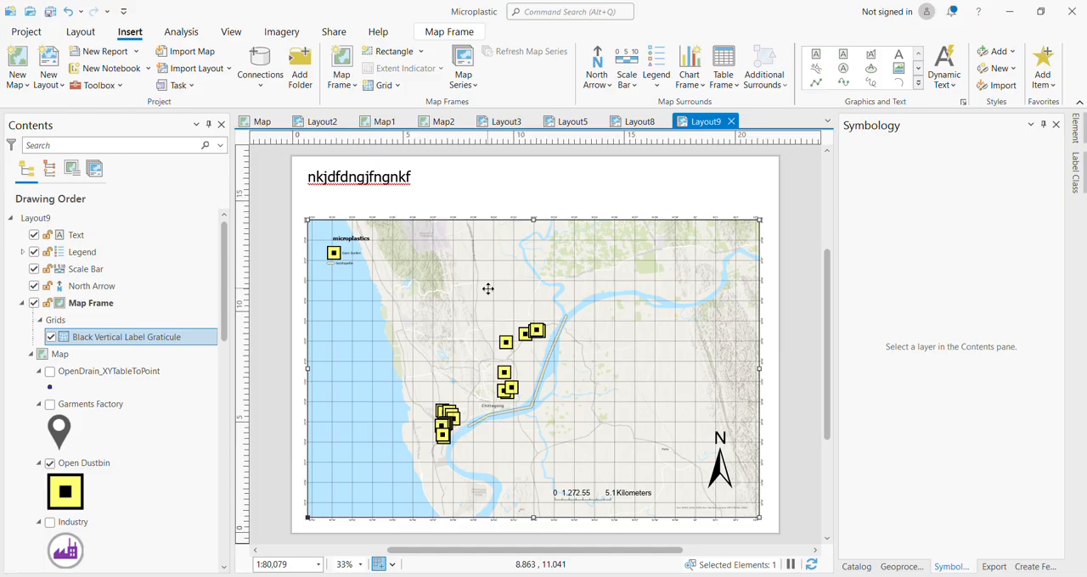
Look through the graticule's element properties, checking the map grid options and the Labels and Gridlines appearance settings.
right_click(488, 288)
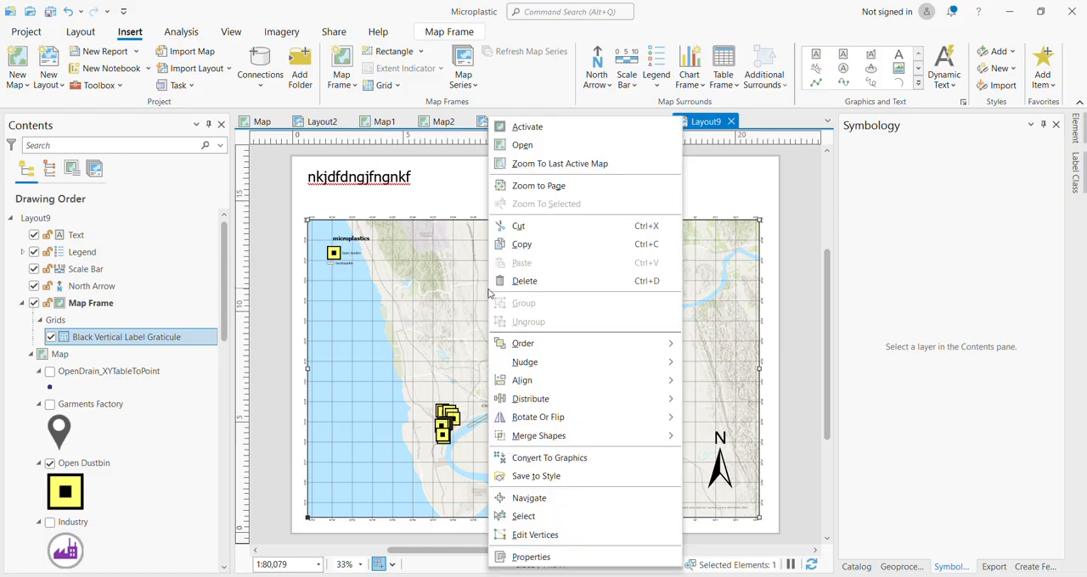
click(531, 558)
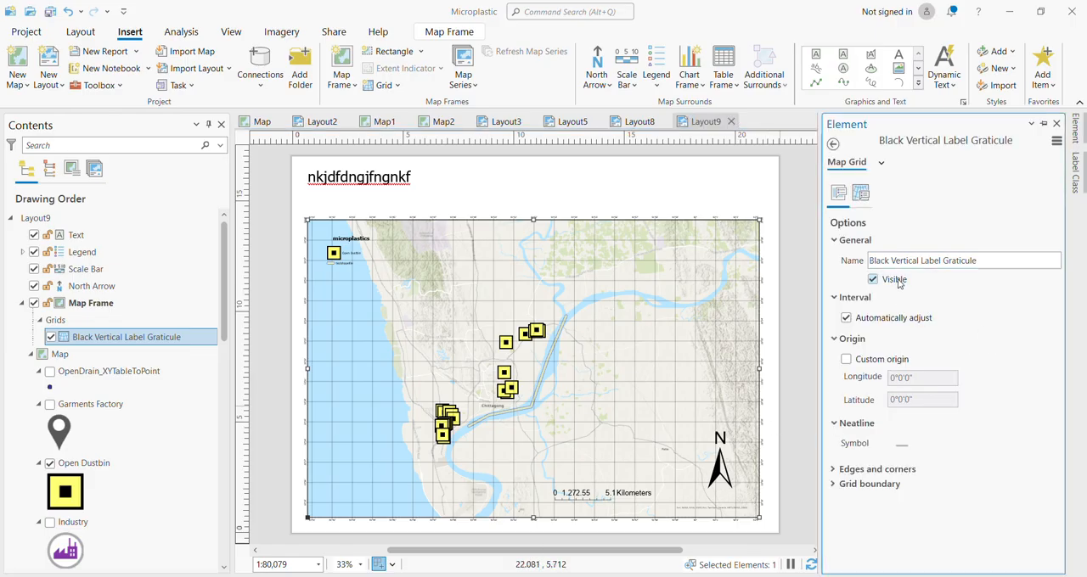
click(880, 162)
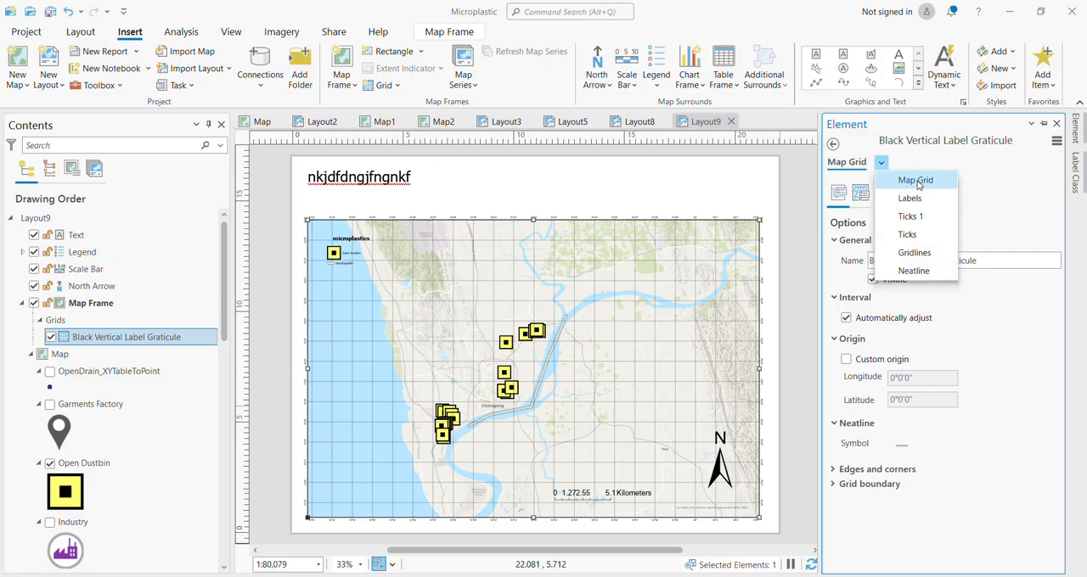
click(915, 198)
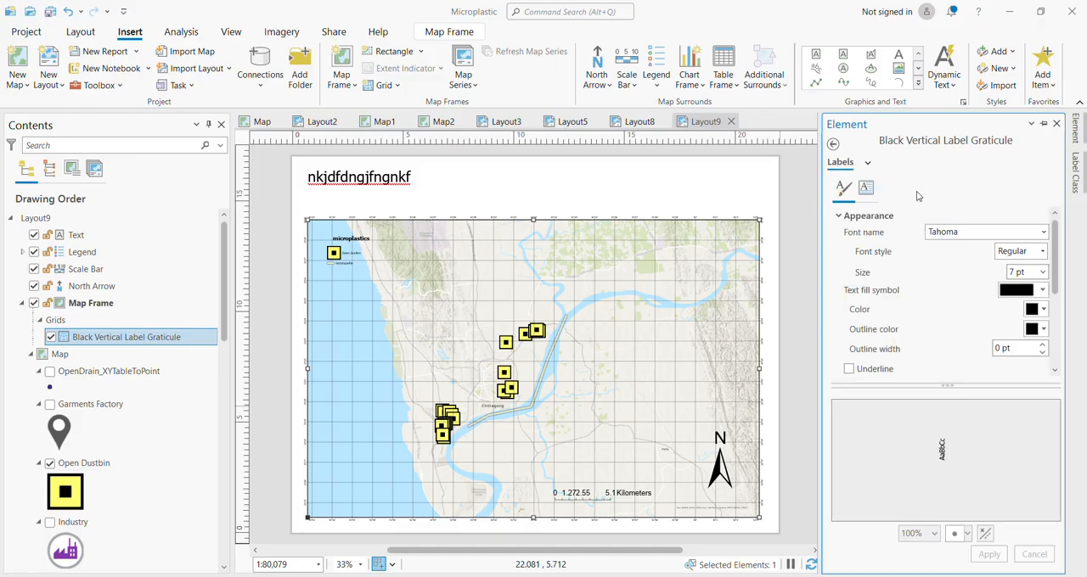
click(868, 162)
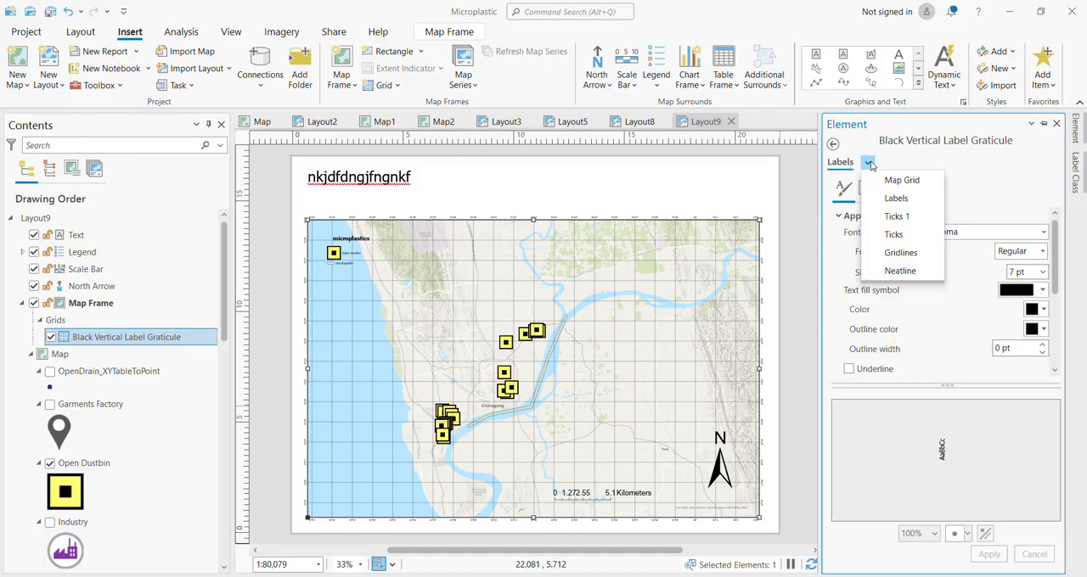
click(881, 252)
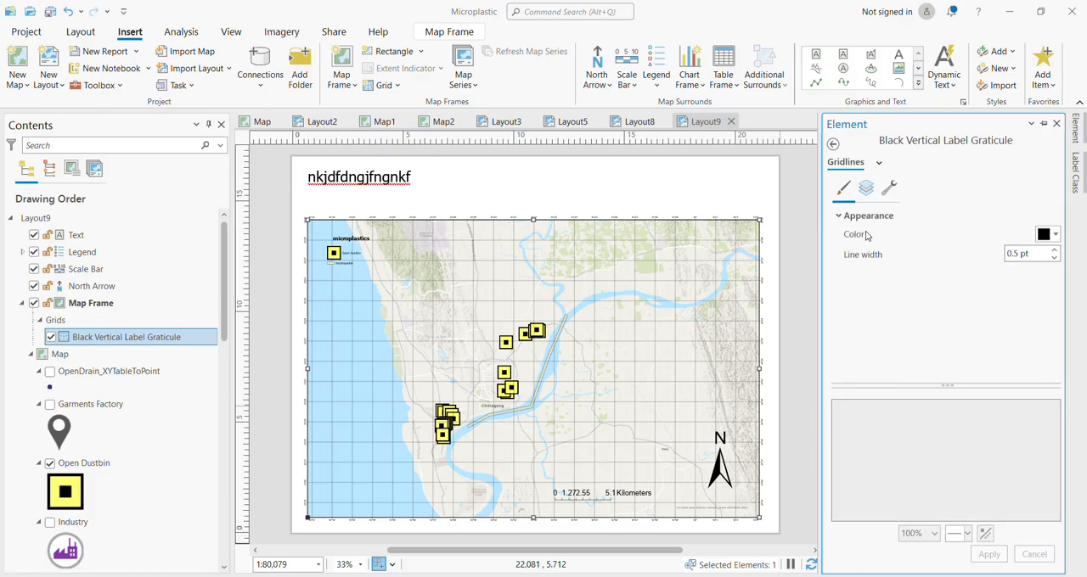
click(879, 162)
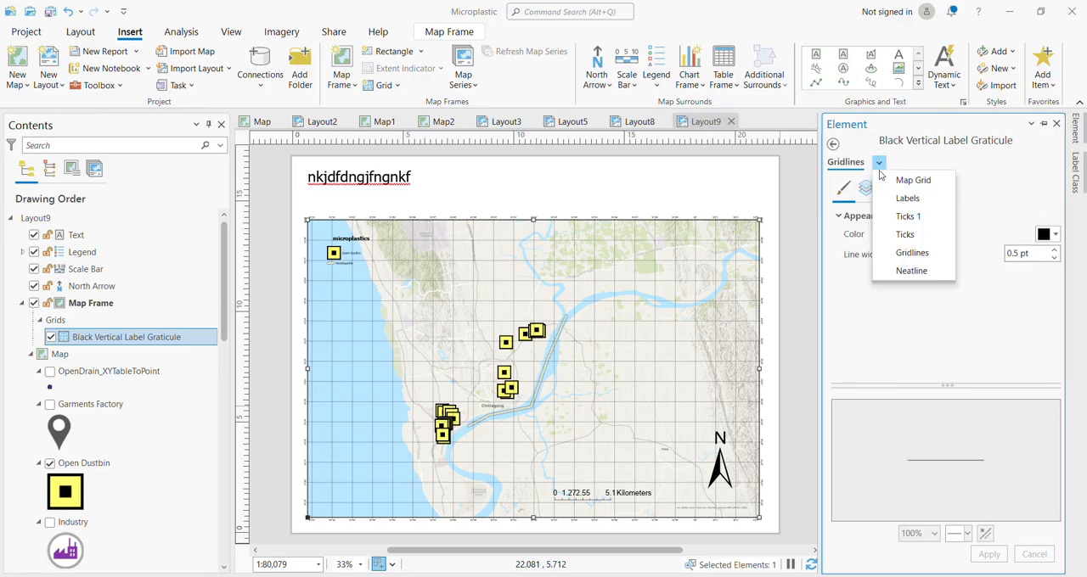
click(882, 180)
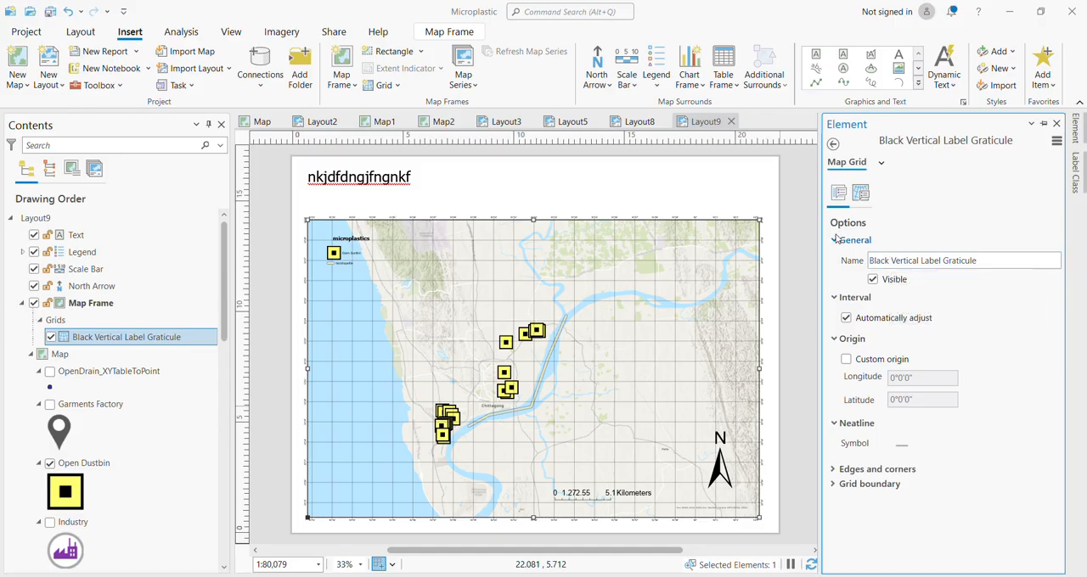
Remove the Gridlines component from the graticule.
click(860, 194)
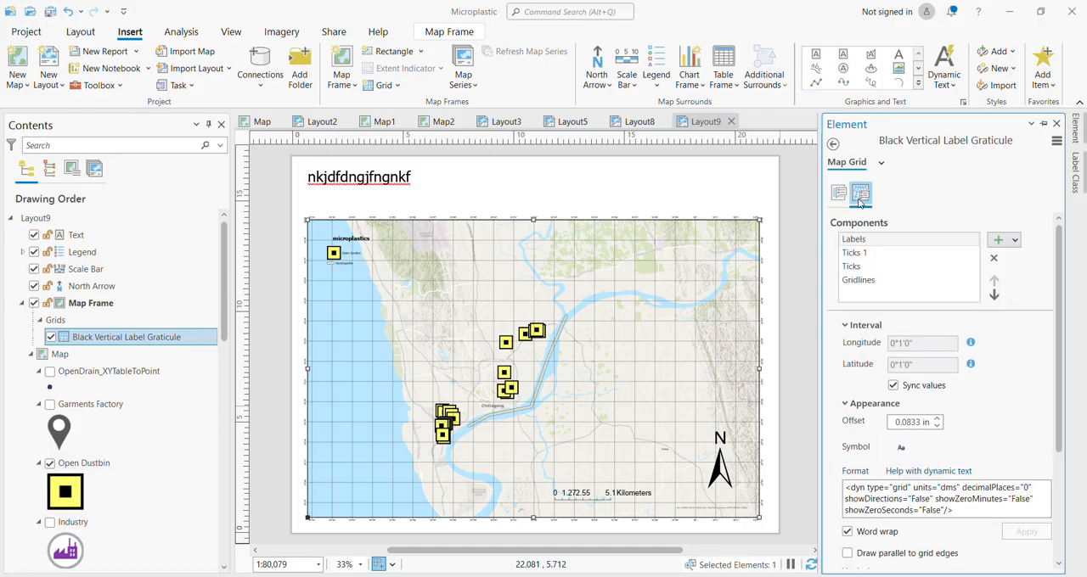
click(865, 281)
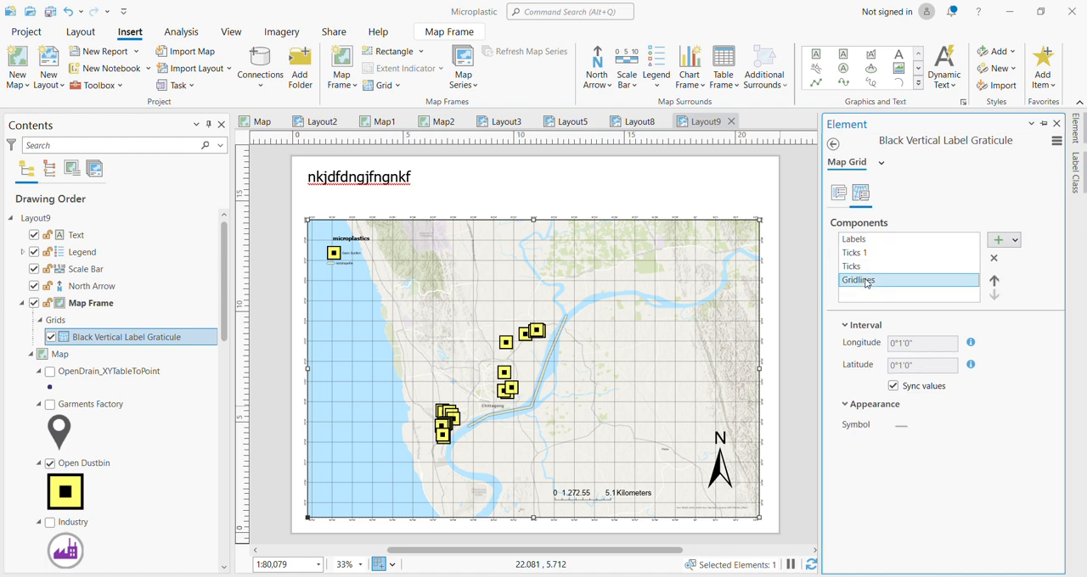
click(995, 260)
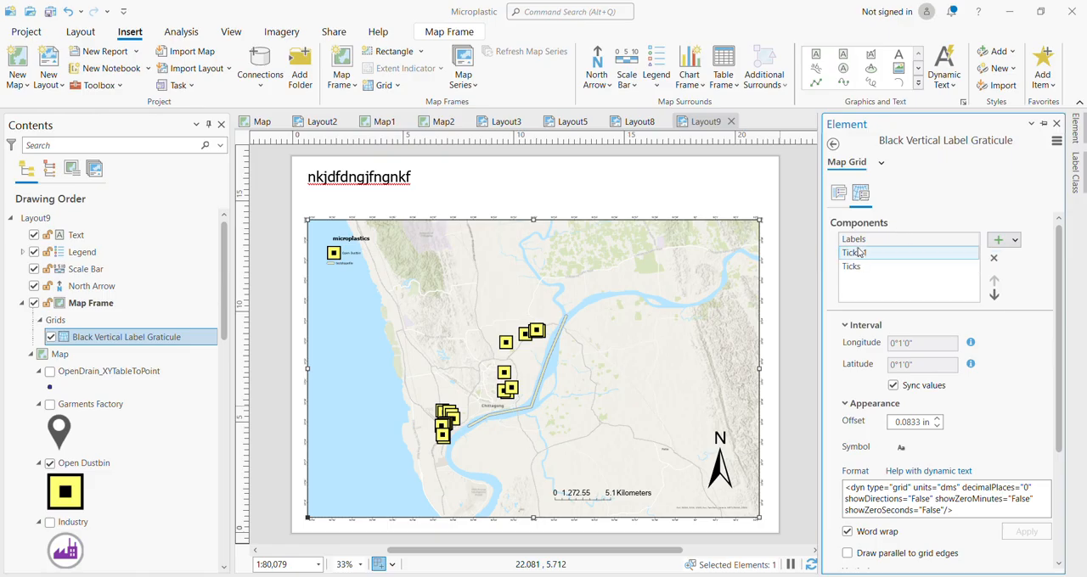
Turn off the graticule's automatic interval adjustment and set the labels' longitude and latitude intervals to 0°2'0".
click(838, 193)
click(862, 194)
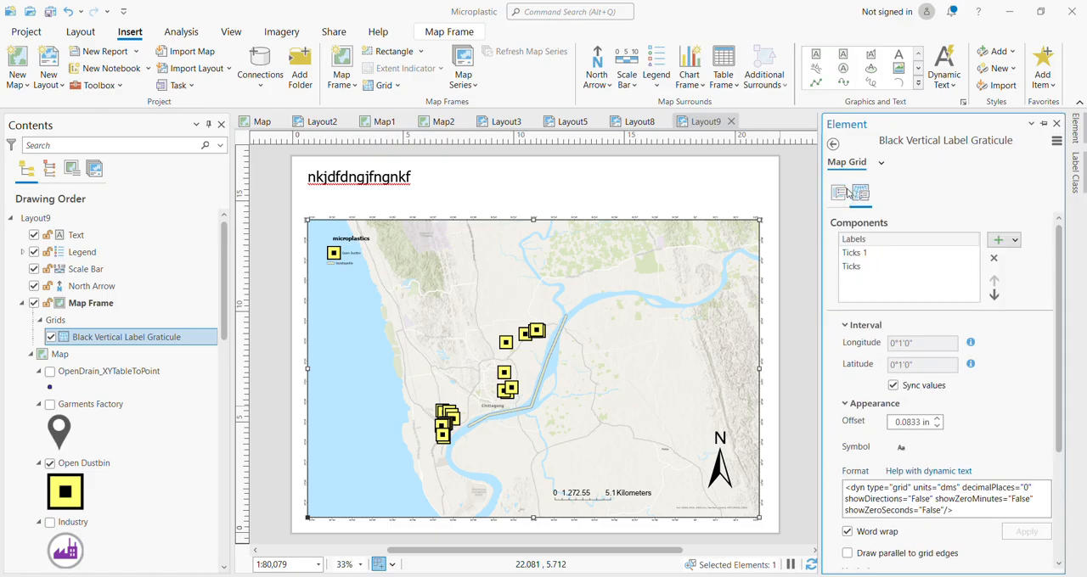
click(838, 192)
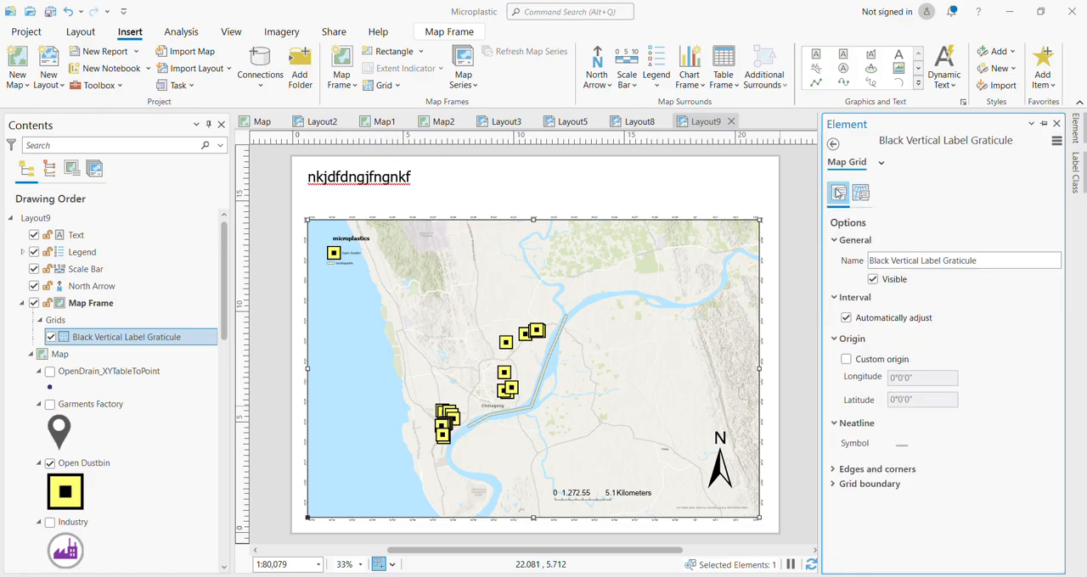
click(846, 318)
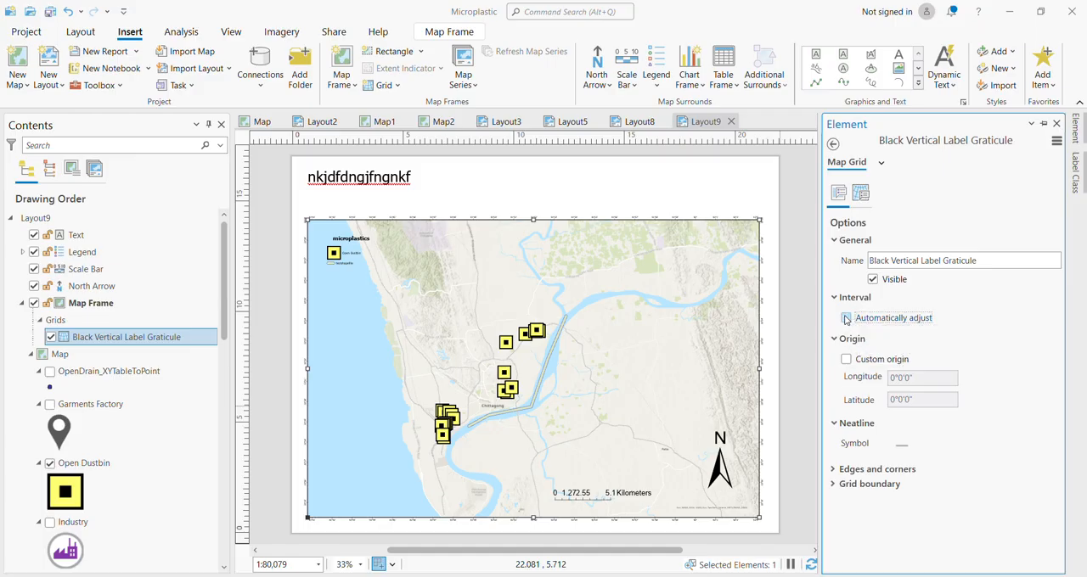
click(861, 192)
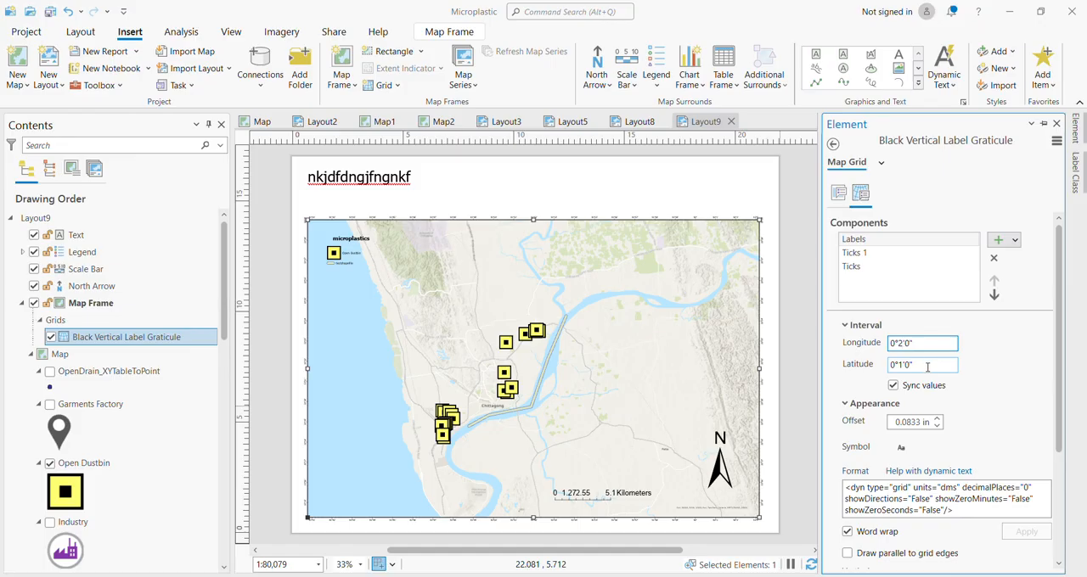
click(928, 367)
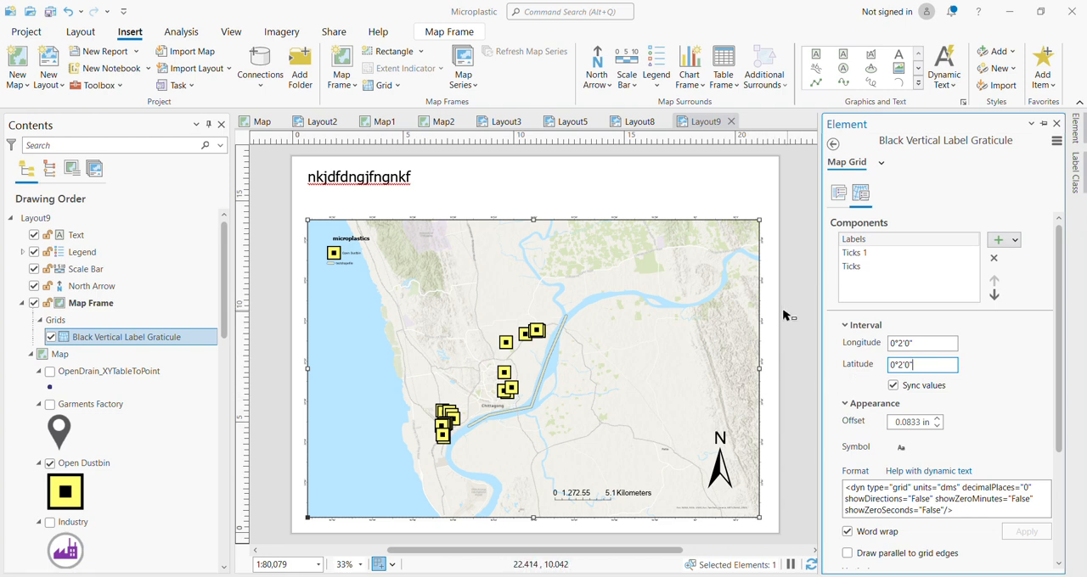
click(880, 163)
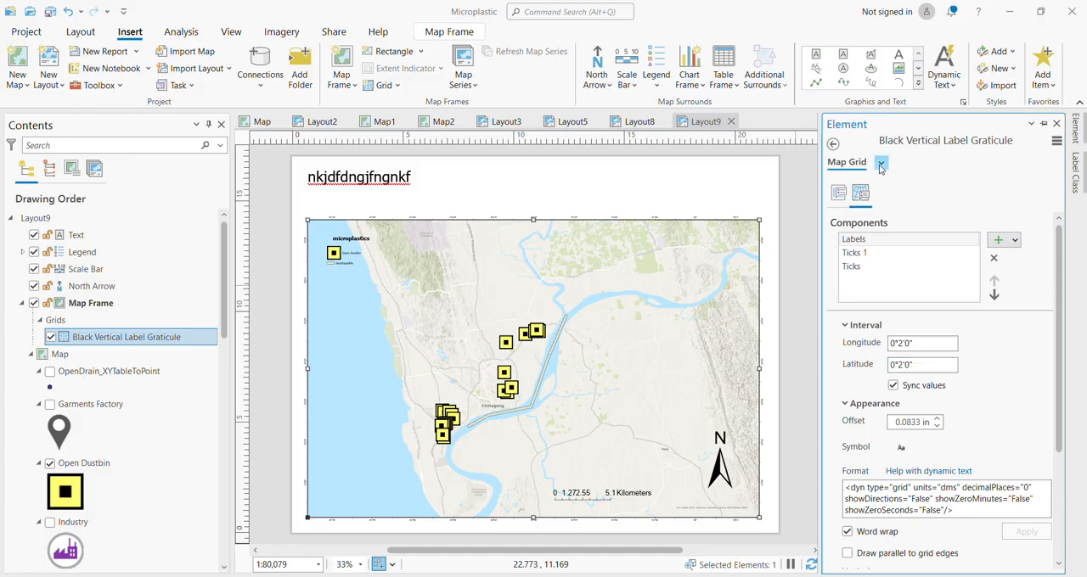
click(1000, 157)
Set the graticule labels' font size to 20 pt and apply it.
click(839, 194)
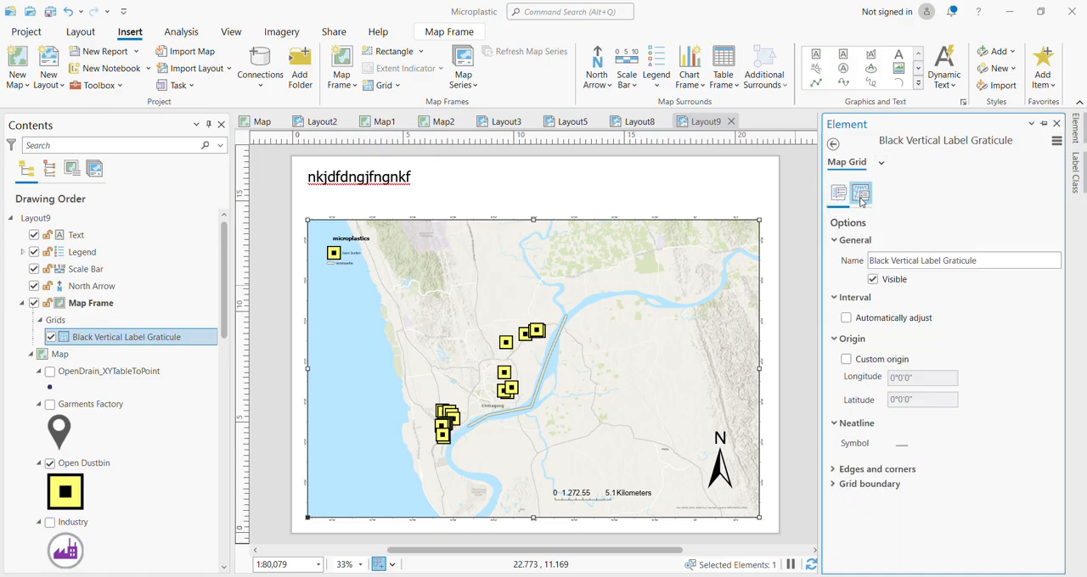
click(861, 196)
click(882, 162)
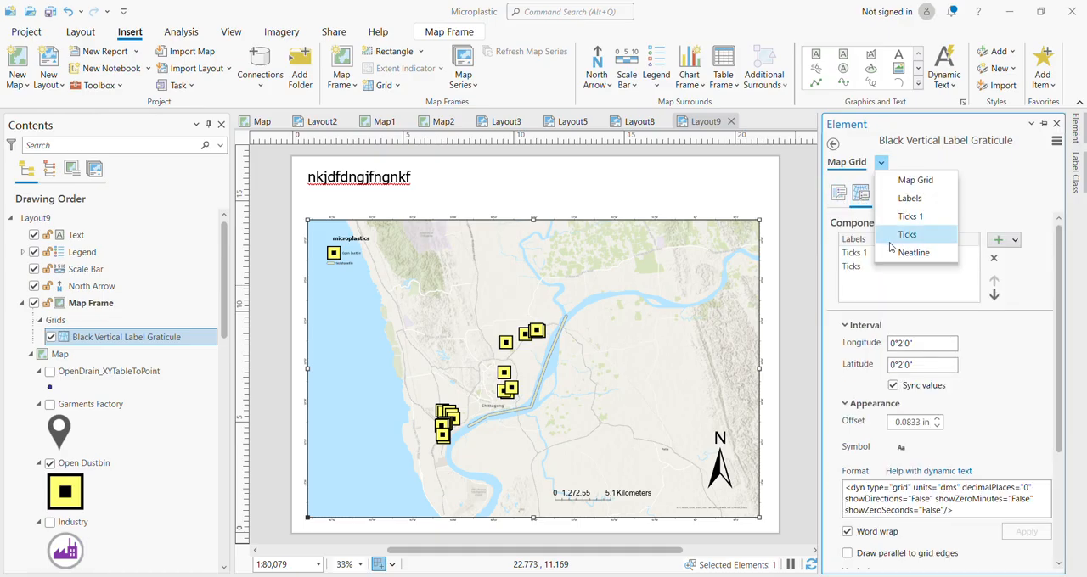
click(909, 197)
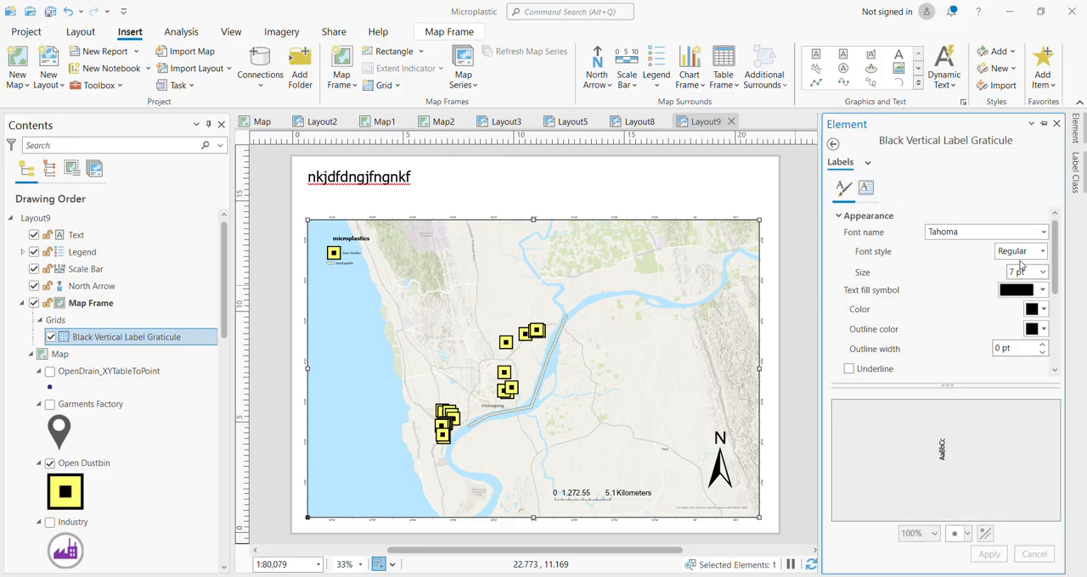
click(1044, 272)
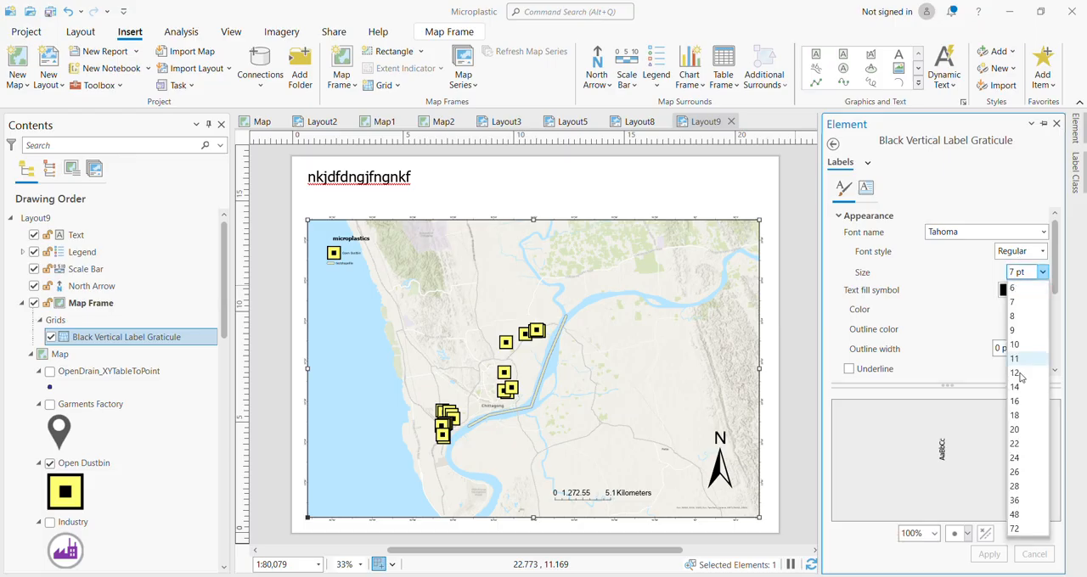
click(1022, 438)
click(989, 555)
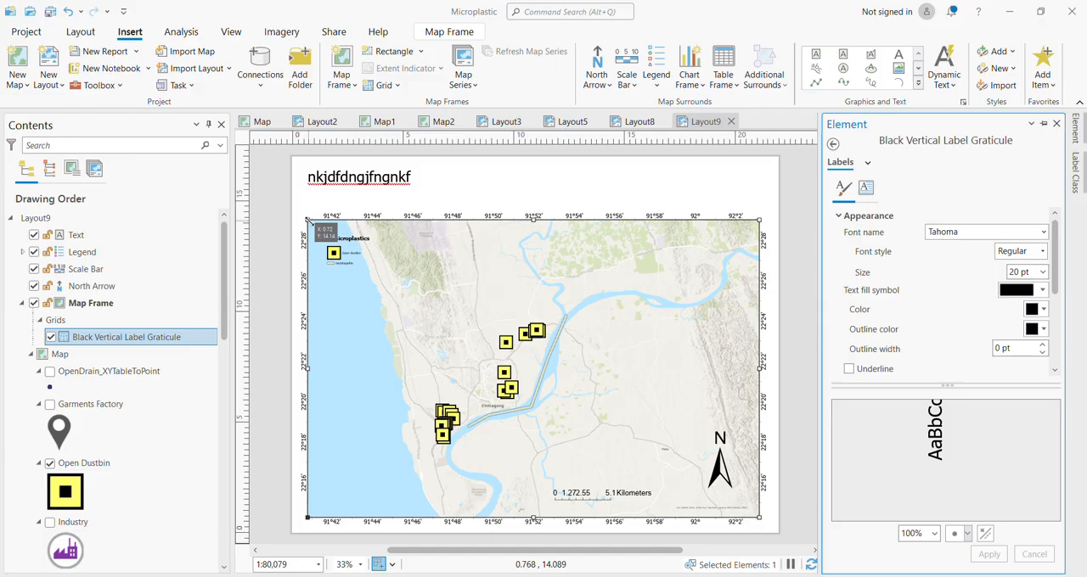
Narrow the map frame from its west edge to about half its width and move the legend into its northwest corner.
drag(308, 219, 540, 217)
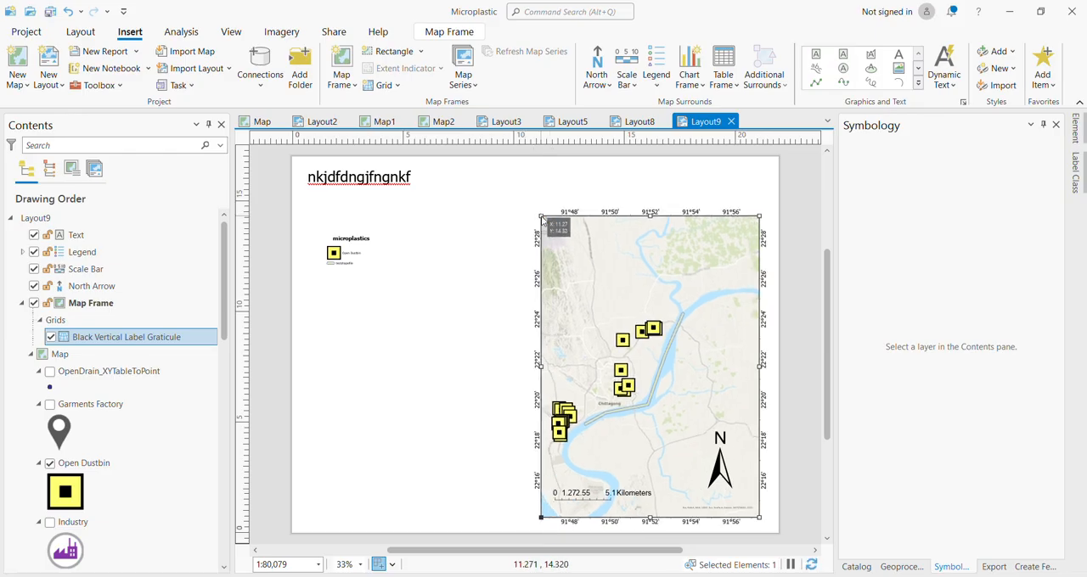
click(336, 256)
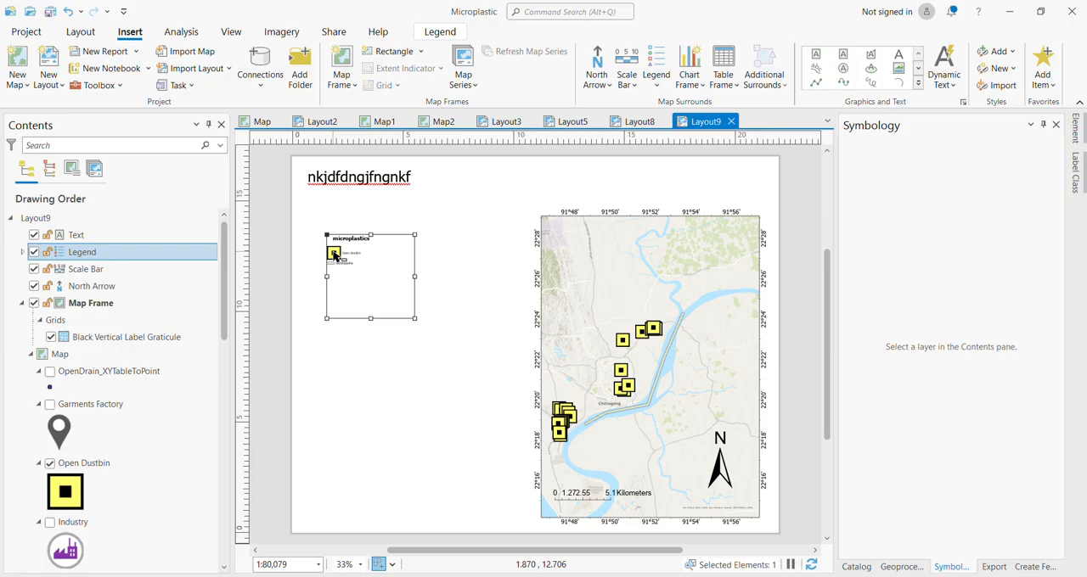
click(34, 252)
click(34, 252)
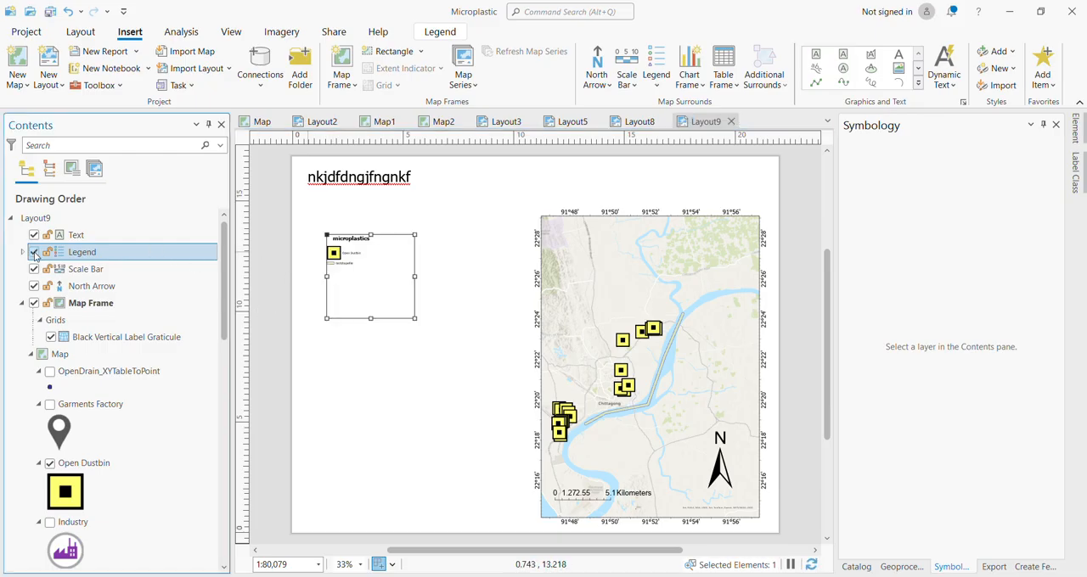
drag(339, 242, 576, 227)
click(798, 206)
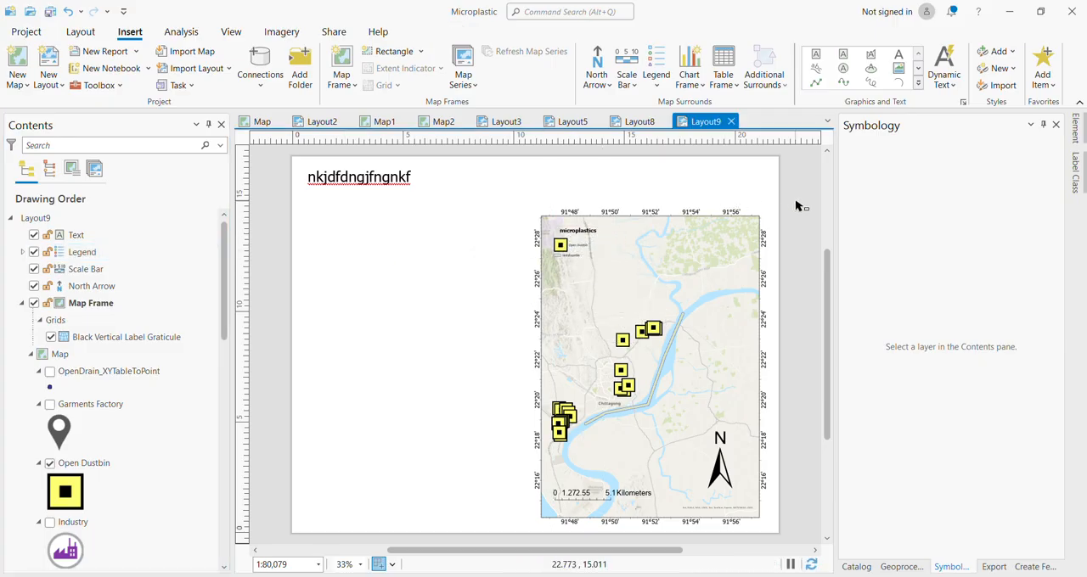
Switch to Layout2 to view the study area map composition.
click(318, 121)
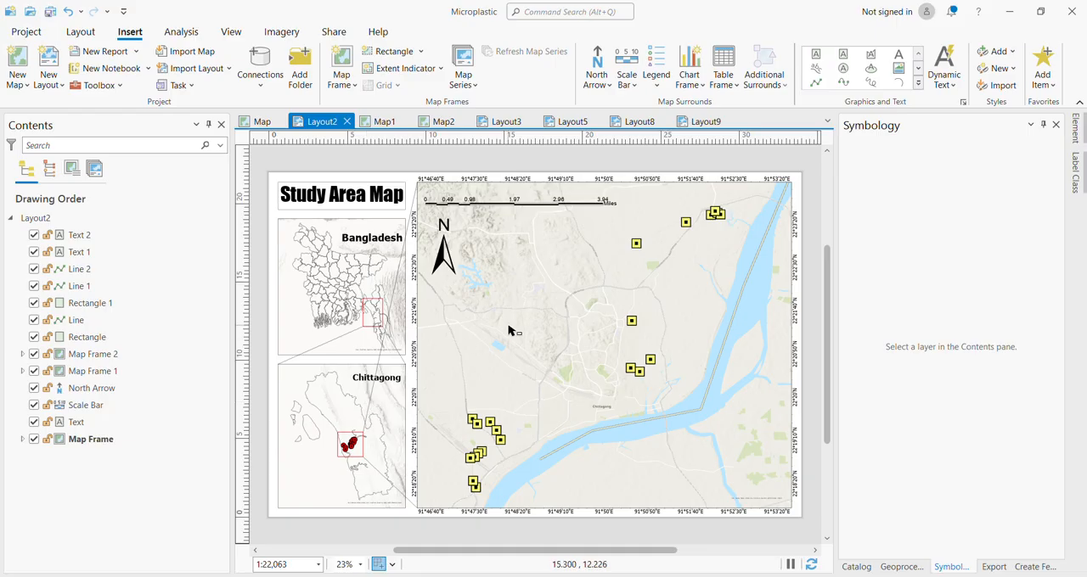
Fill the Bangladesh district boundaries layer in Map1 with bright green and apply it.
click(445, 122)
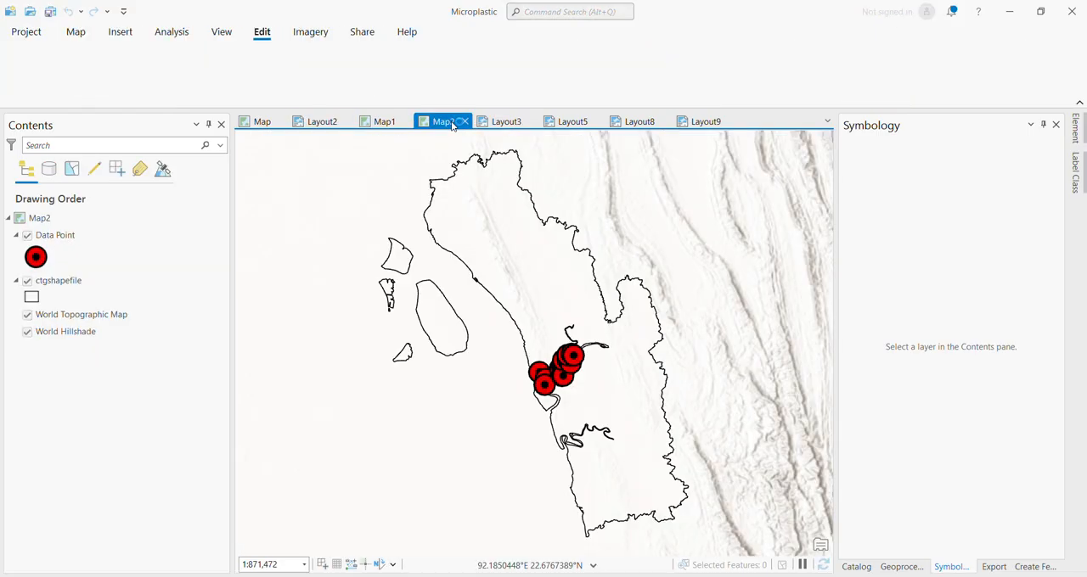
click(384, 123)
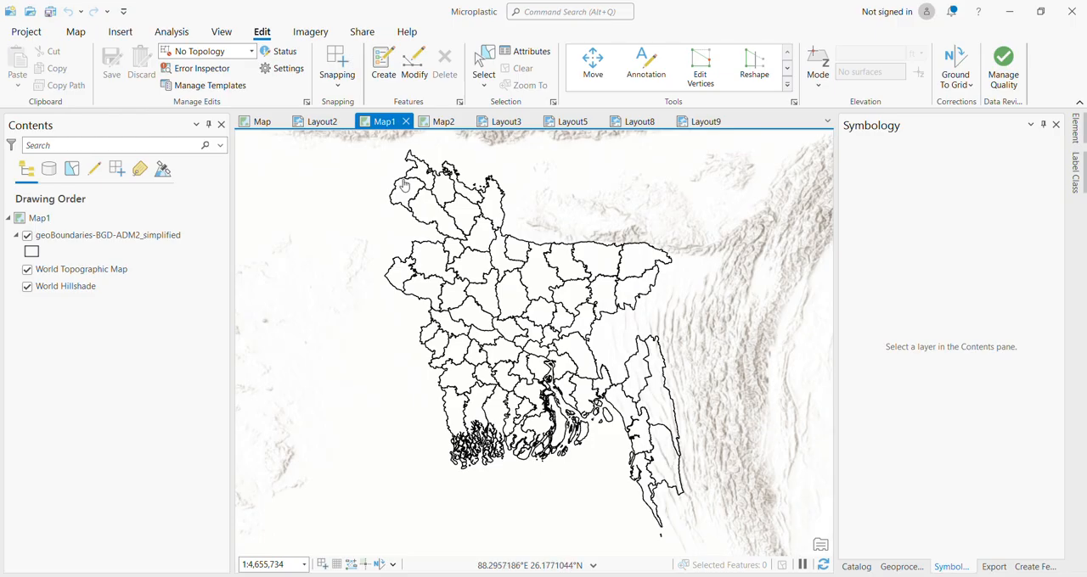
click(31, 252)
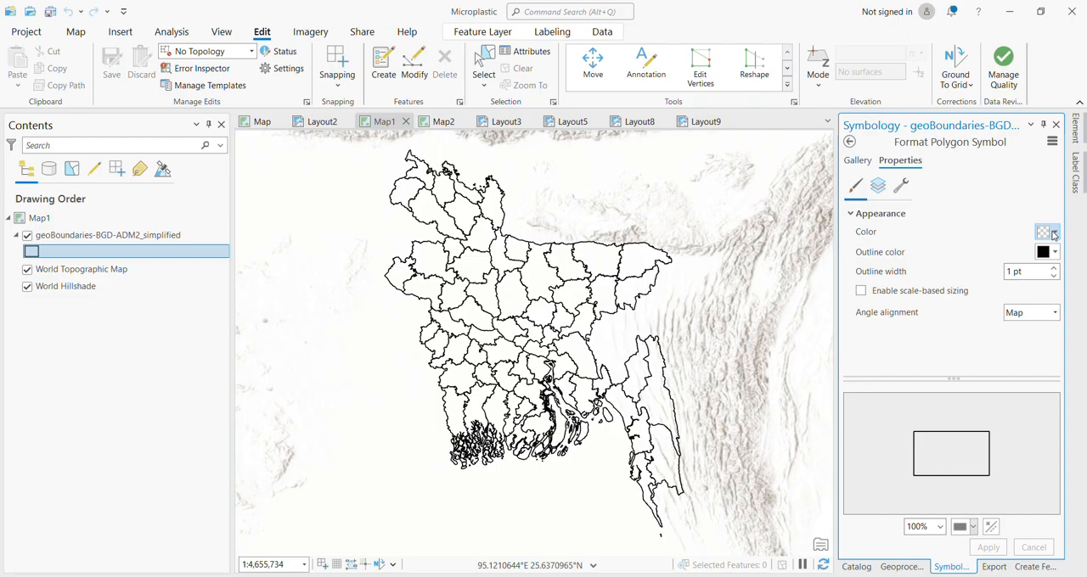
click(1053, 233)
click(986, 314)
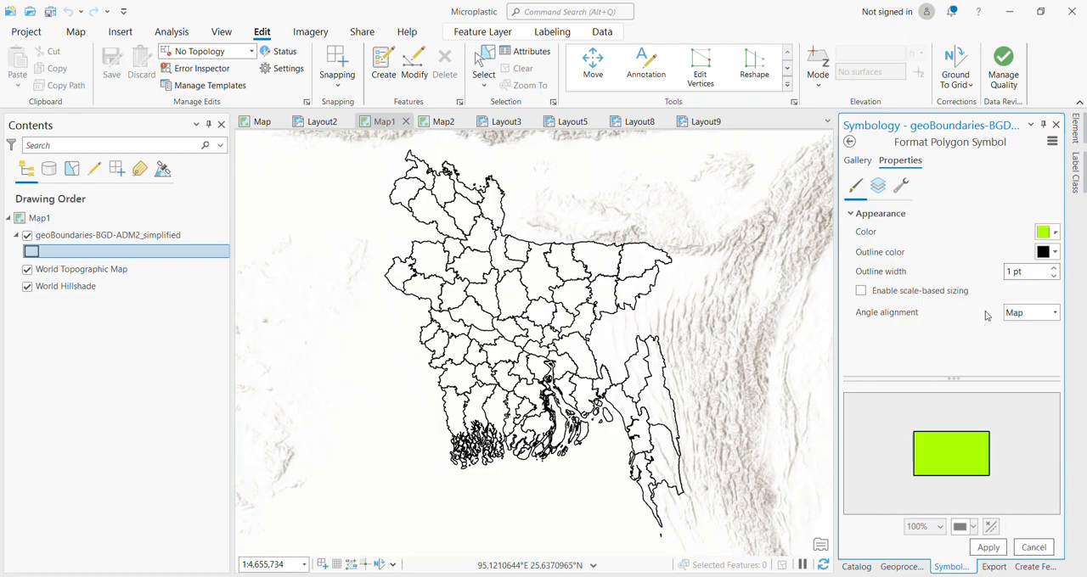
click(988, 548)
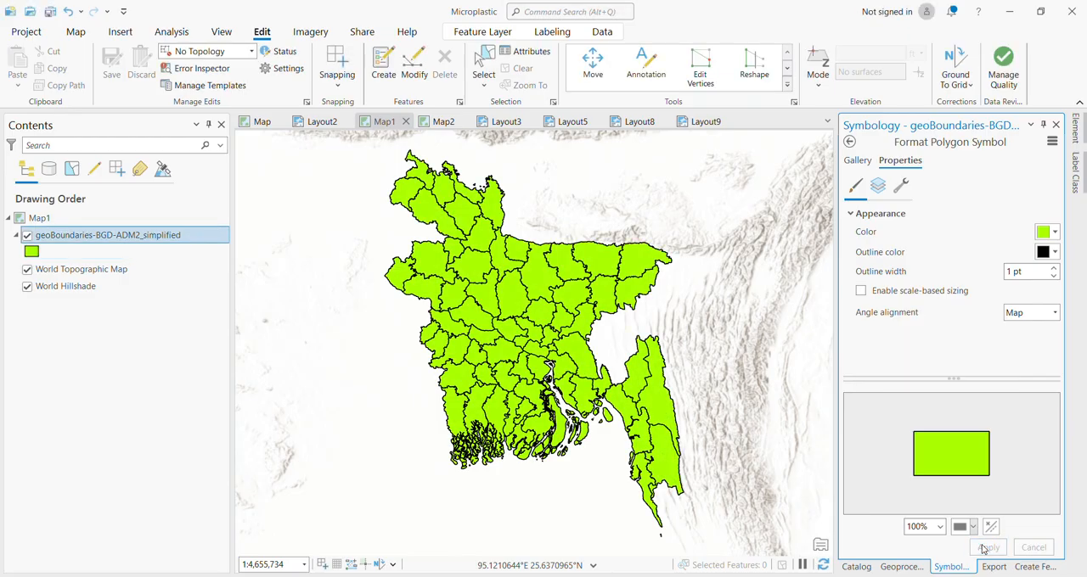
Set the district boundaries' fill in Map1 to No color and apply it.
click(1054, 232)
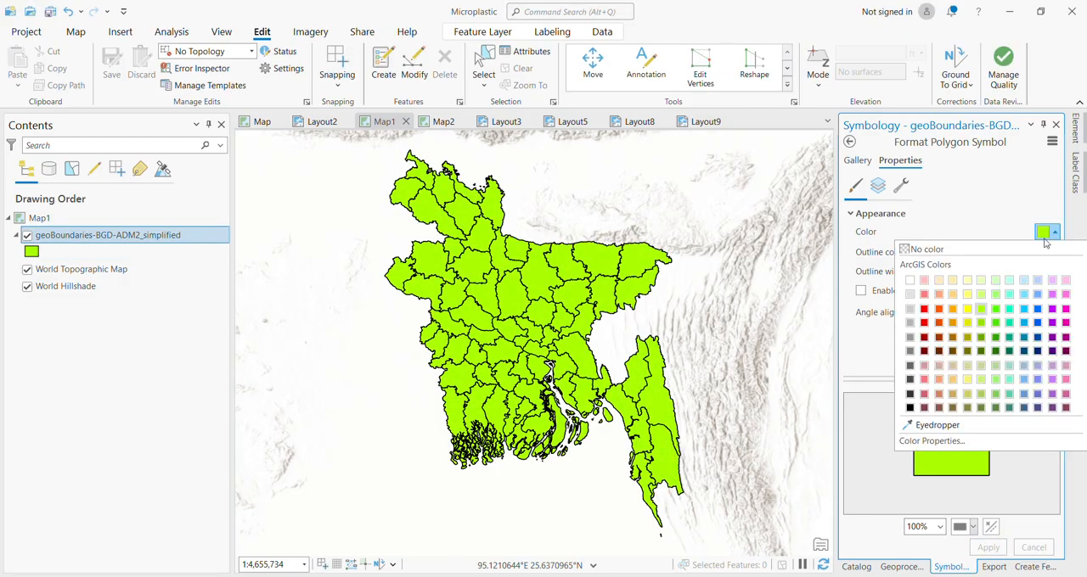
click(1001, 254)
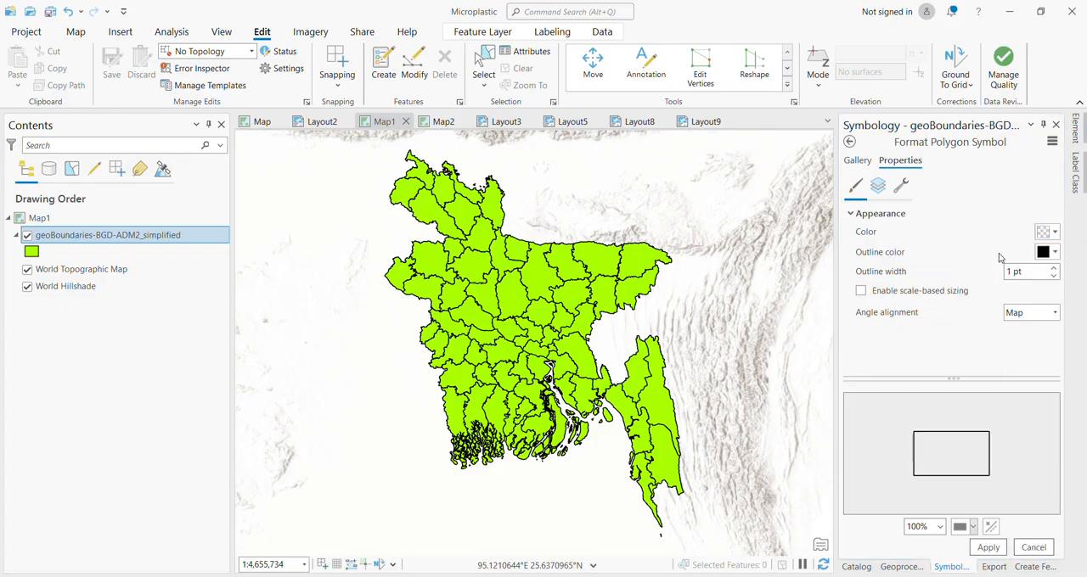
click(988, 548)
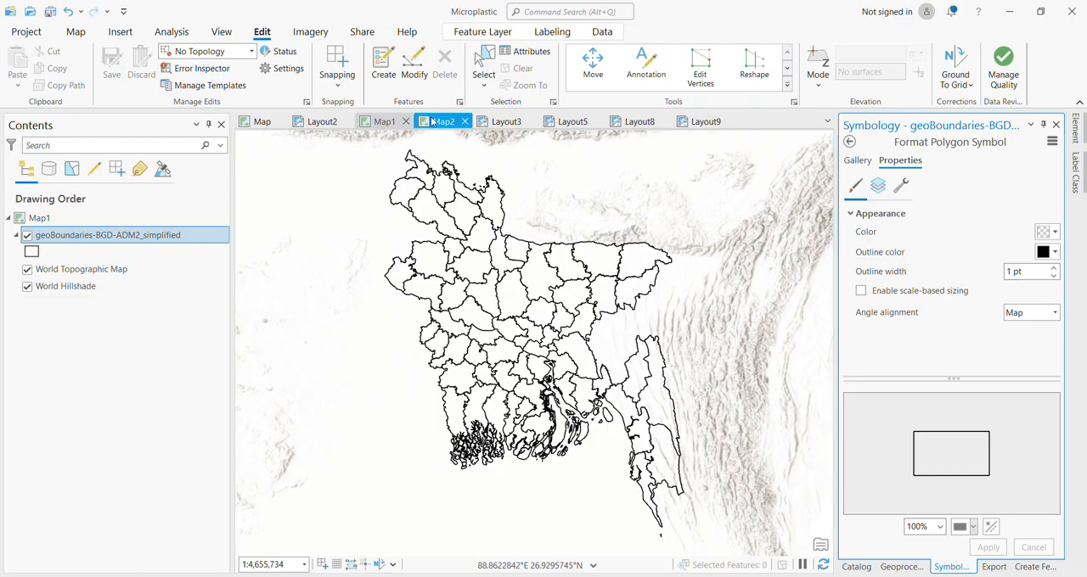
Hide and reshow the Data Point layer in Map2 to check its coverage, and review Map1, Map and the Layout2 composition.
click(433, 123)
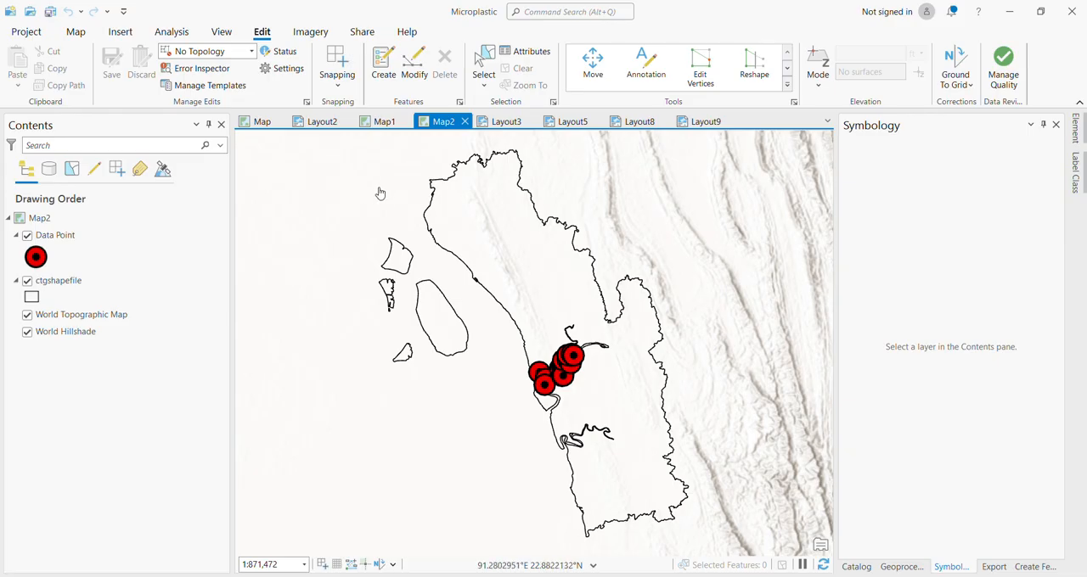
click(27, 237)
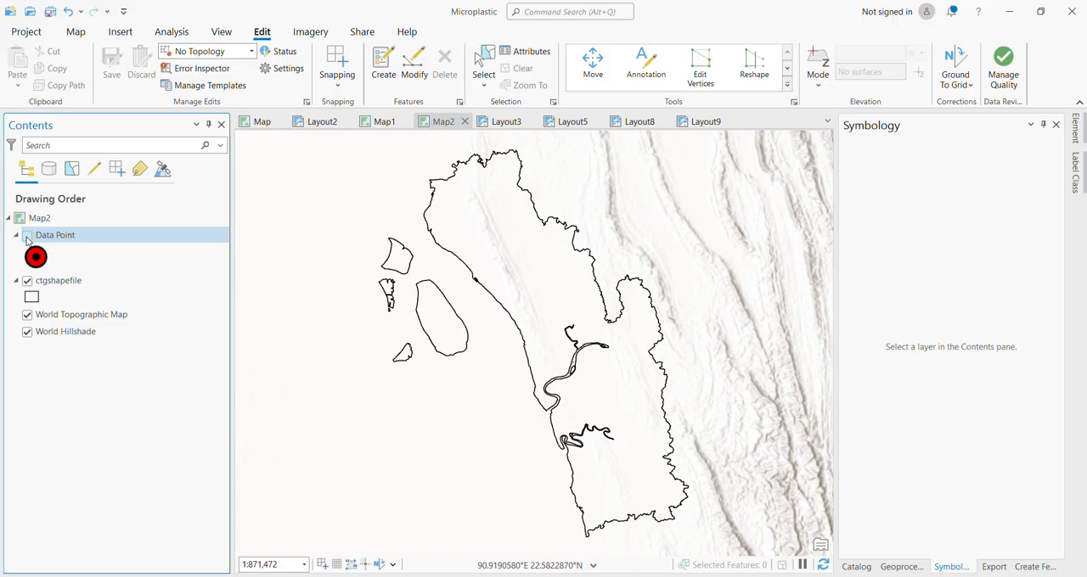
click(28, 239)
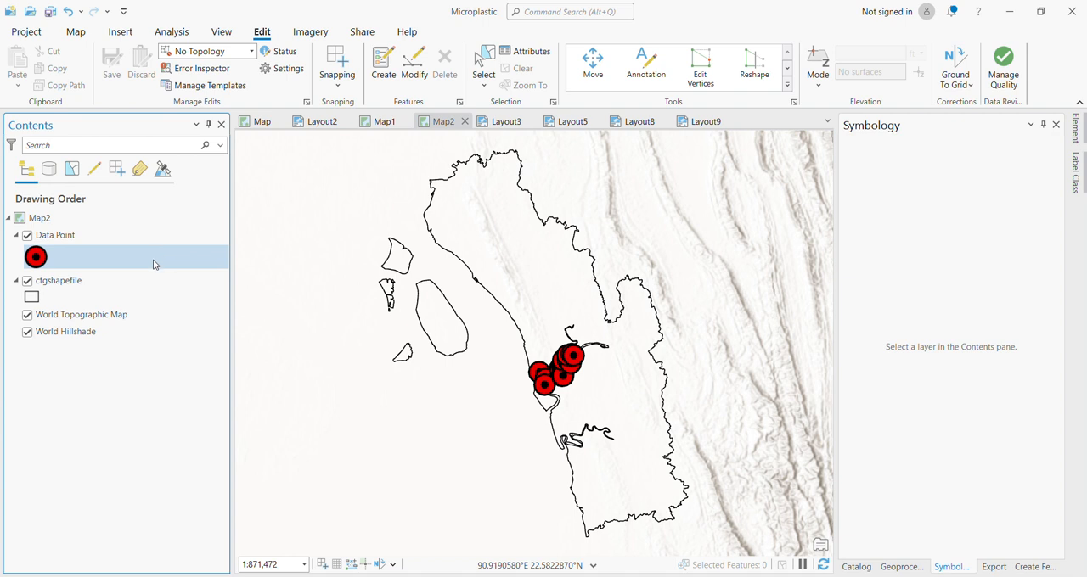
click(117, 222)
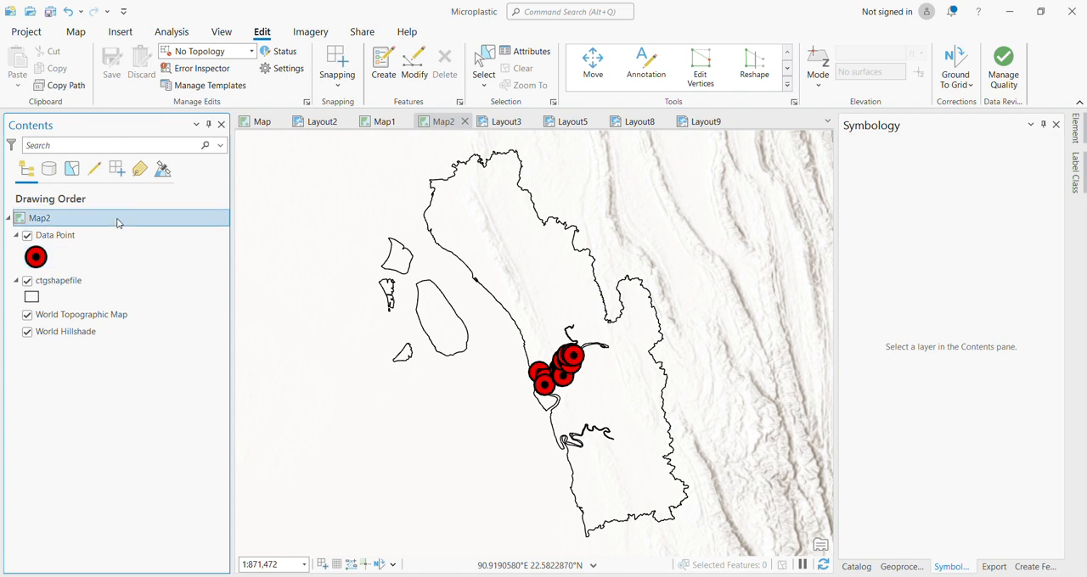
click(110, 237)
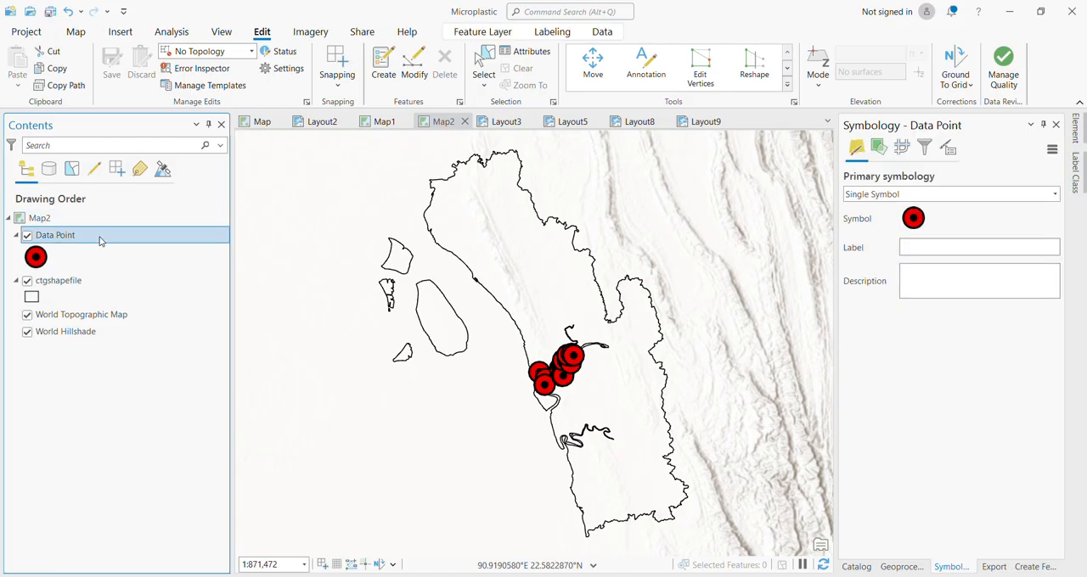
click(374, 123)
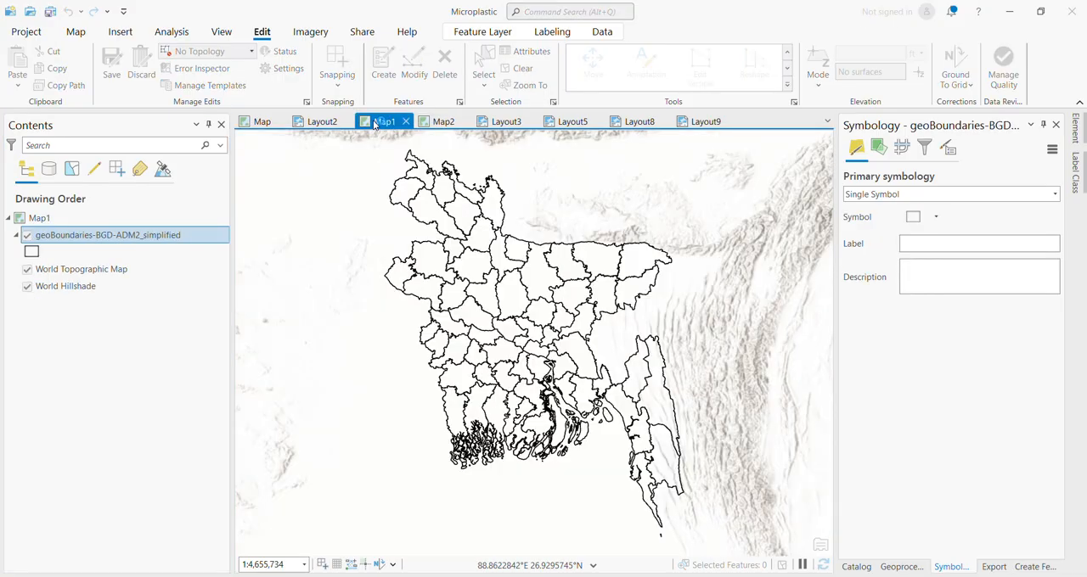
click(260, 123)
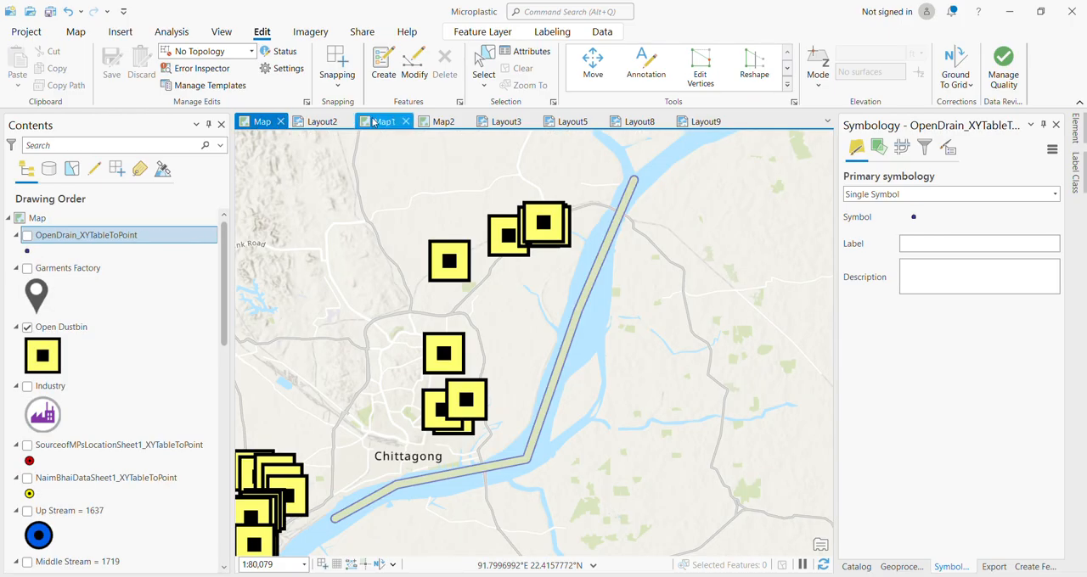
click(321, 124)
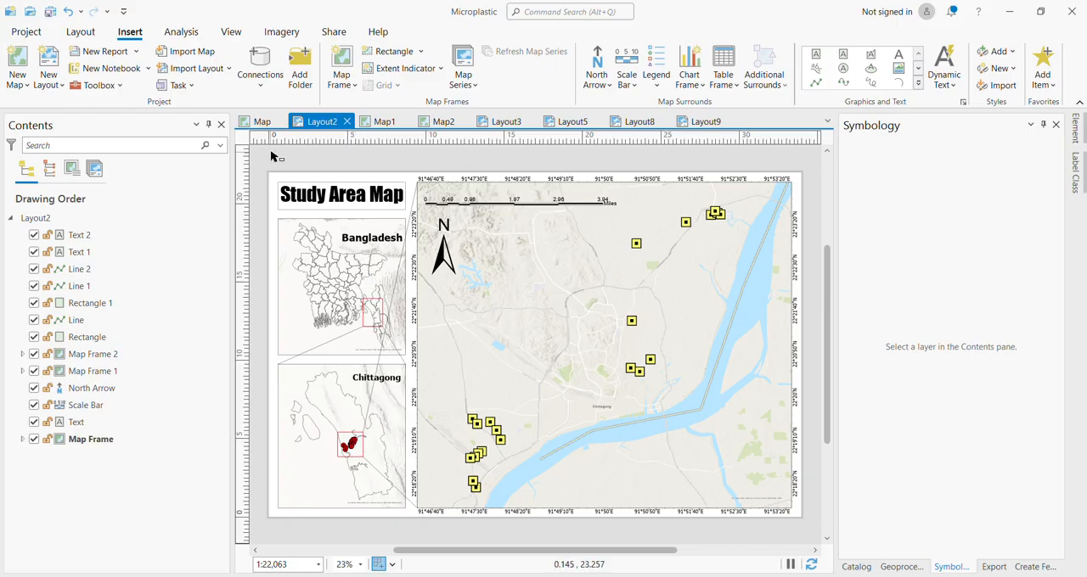
Copy the Open Dustbin layer from Map and paste it into Map2.
click(258, 123)
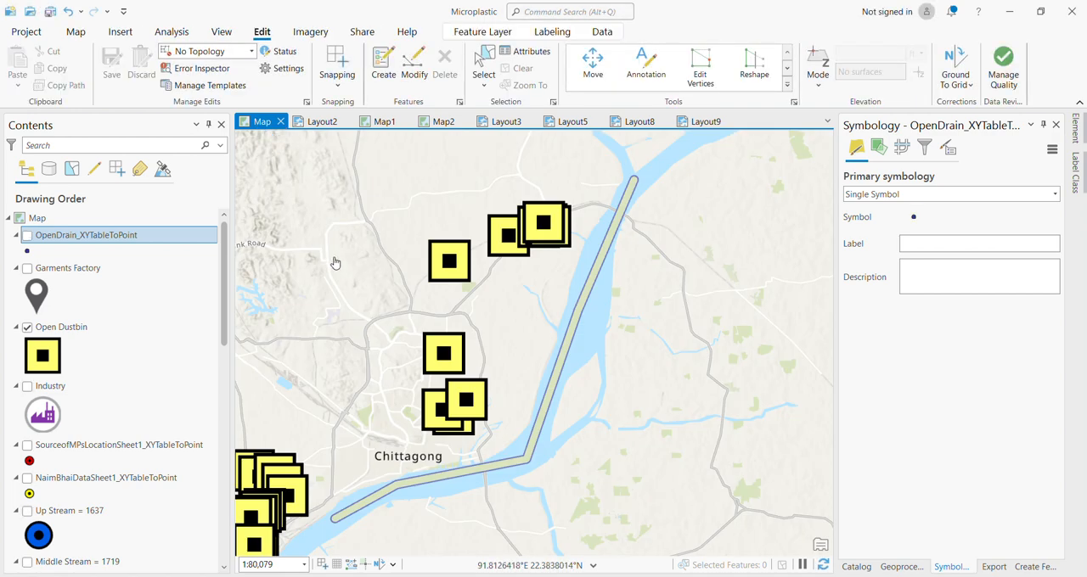
click(500, 576)
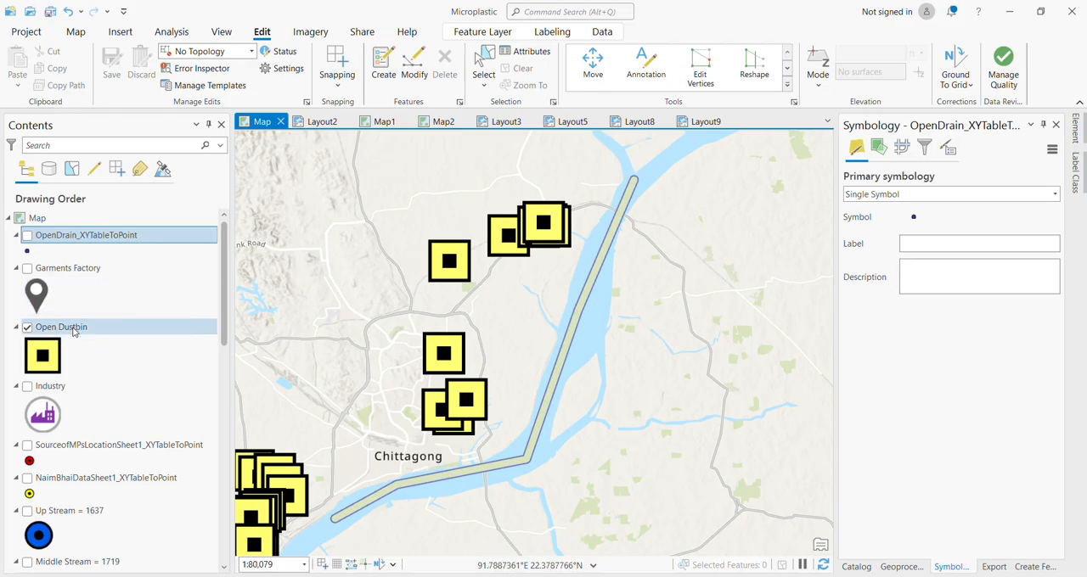
click(77, 388)
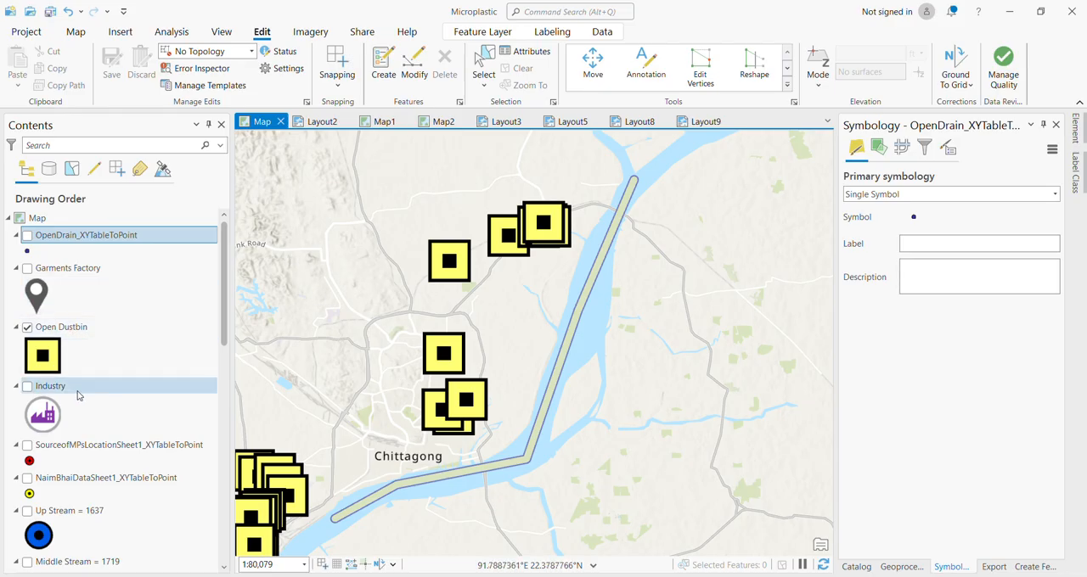
click(83, 327)
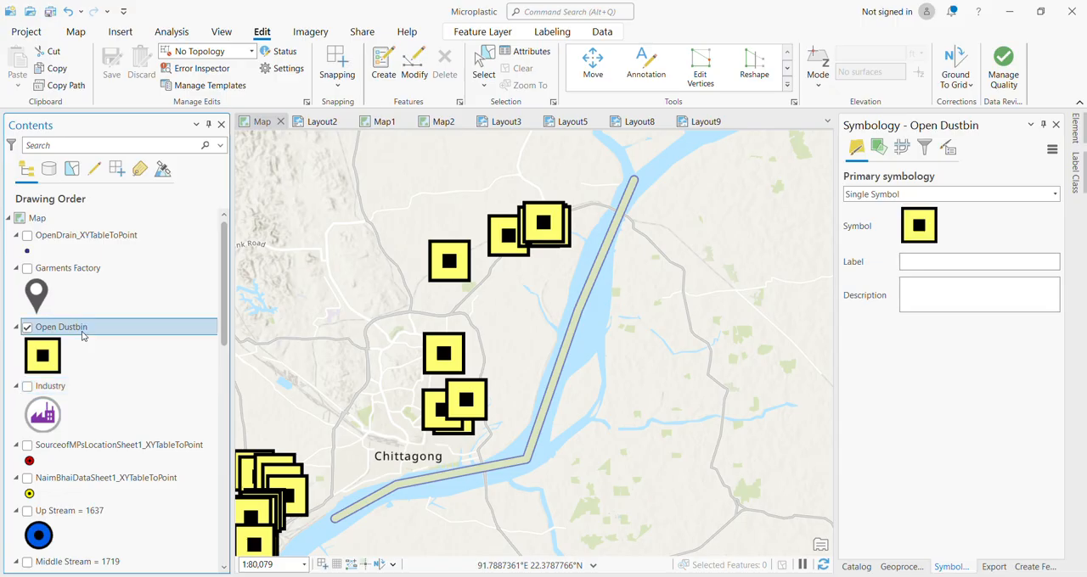
key(ctrl+c)
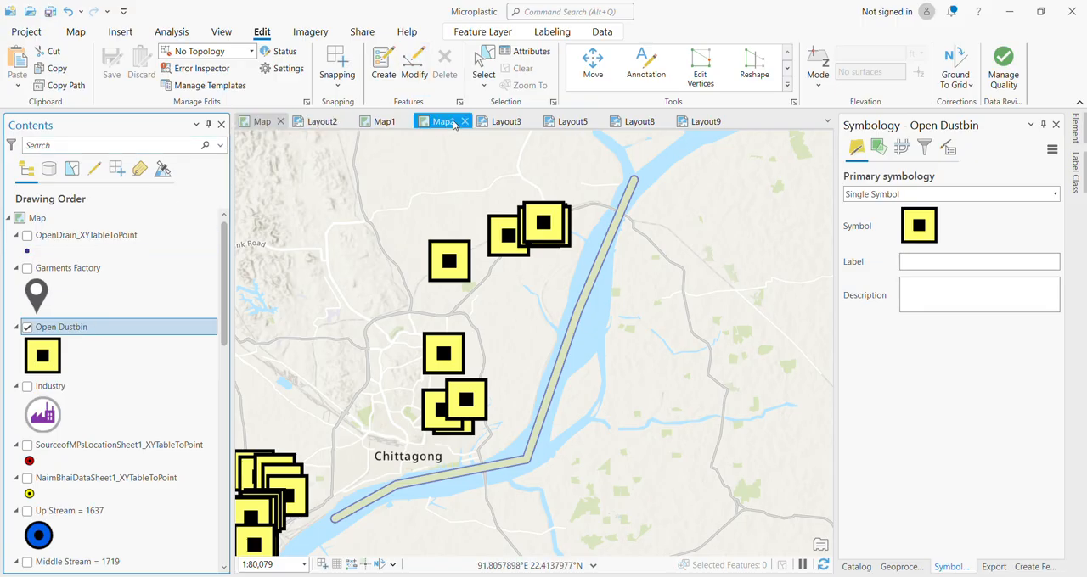
click(382, 123)
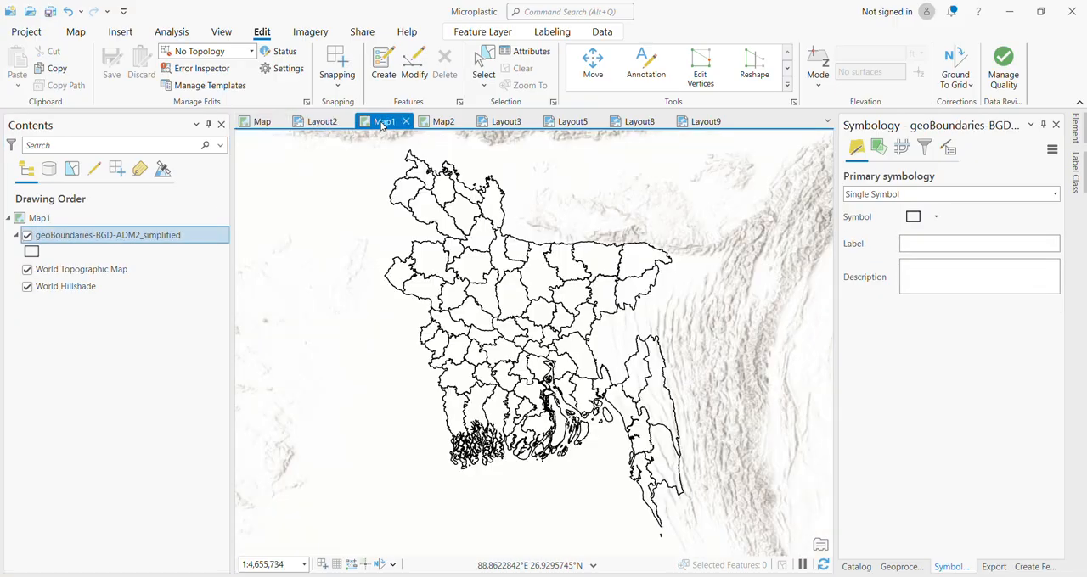
click(440, 122)
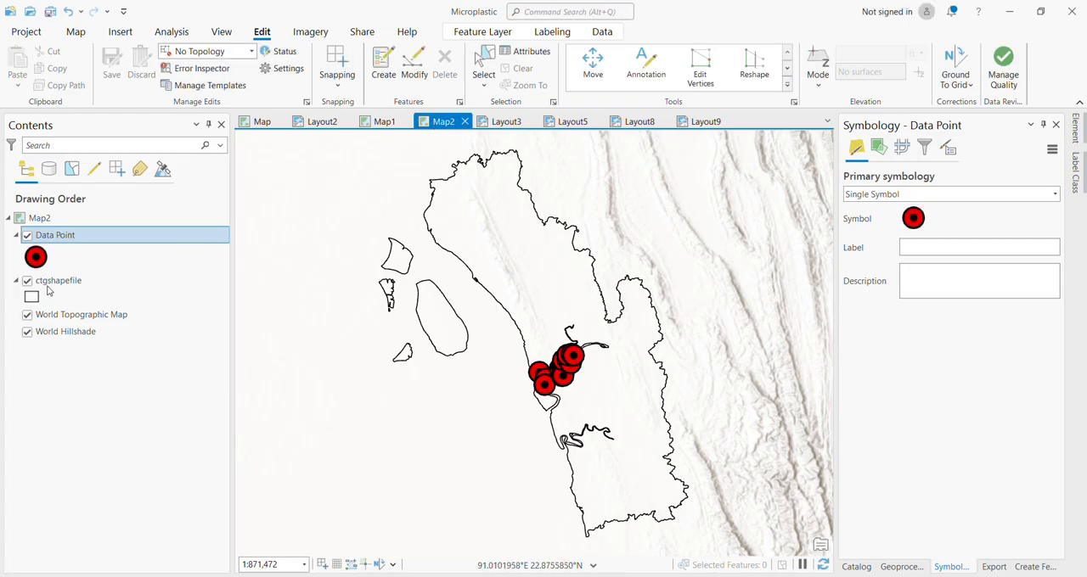
click(58, 221)
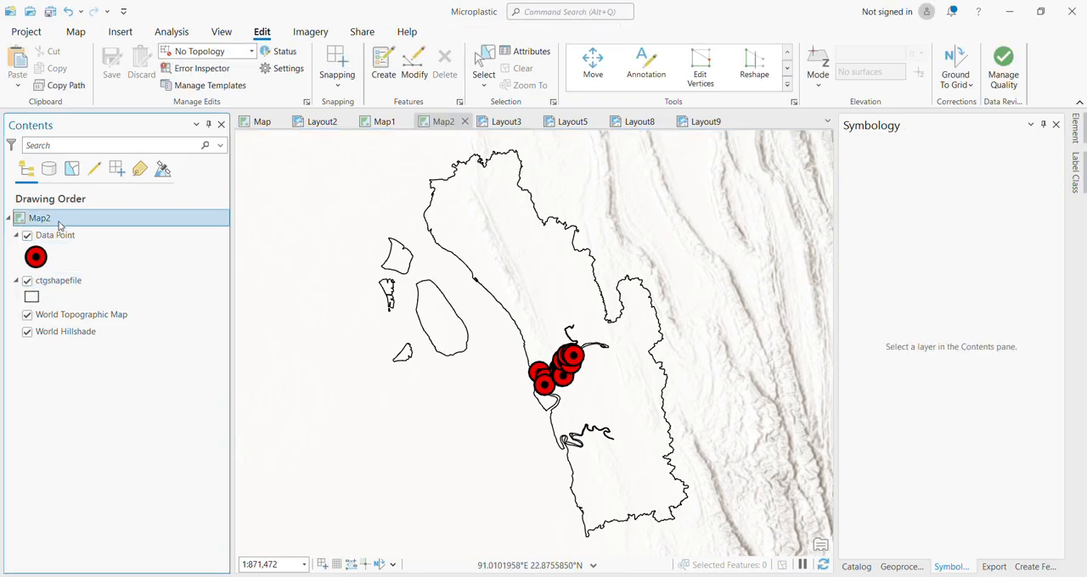
key(ctrl+v)
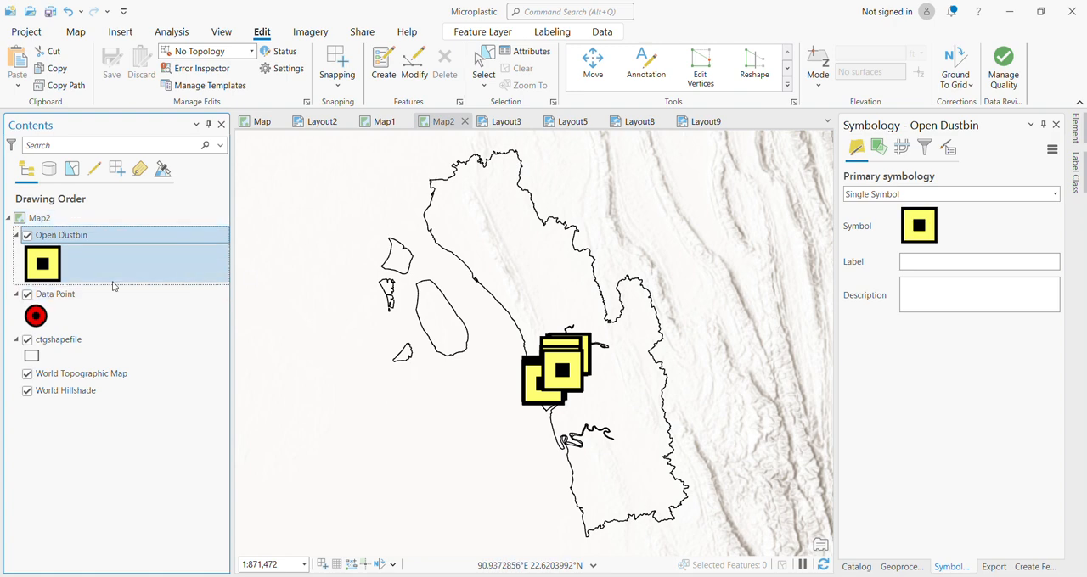
Set the Open Dustbin symbol size in Map2 to 10 pt and apply it.
click(43, 268)
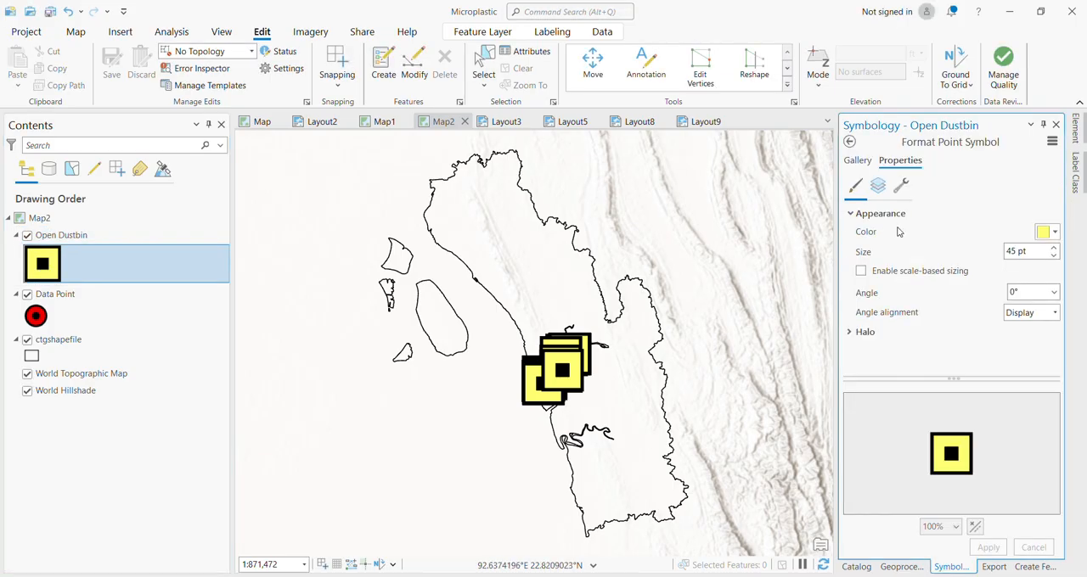
click(1036, 250)
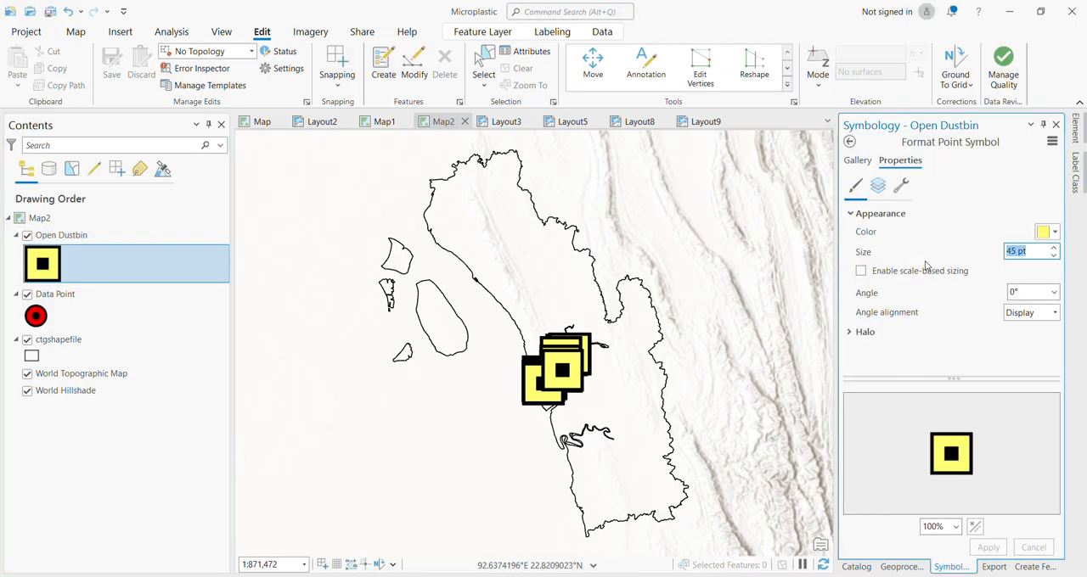
text(10)
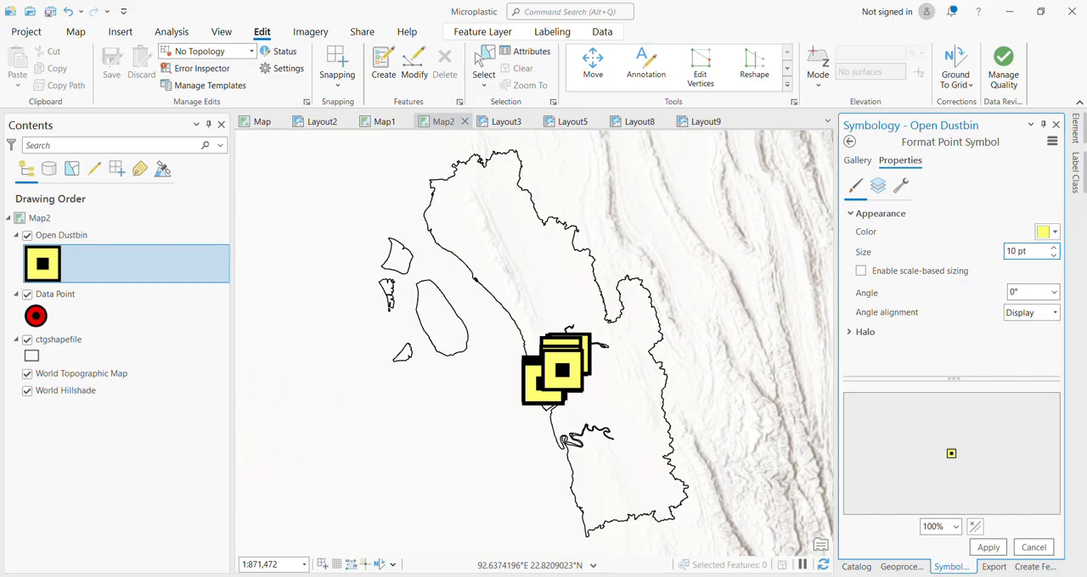
click(999, 550)
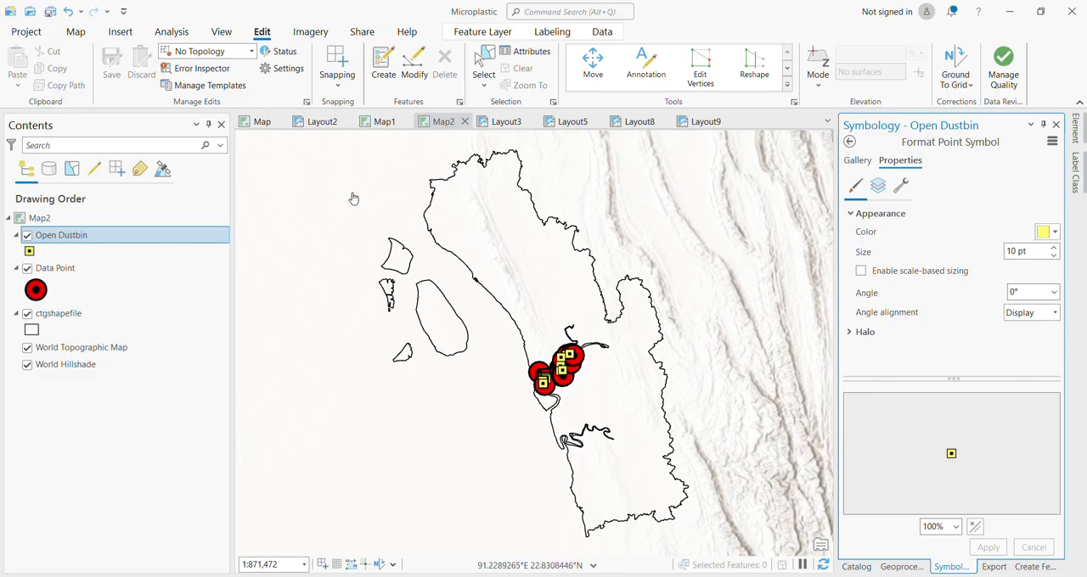
Add a map frame of Map2 at 1:871,472 to Layout9, in the page's lower-left area beside the main map frame.
click(502, 122)
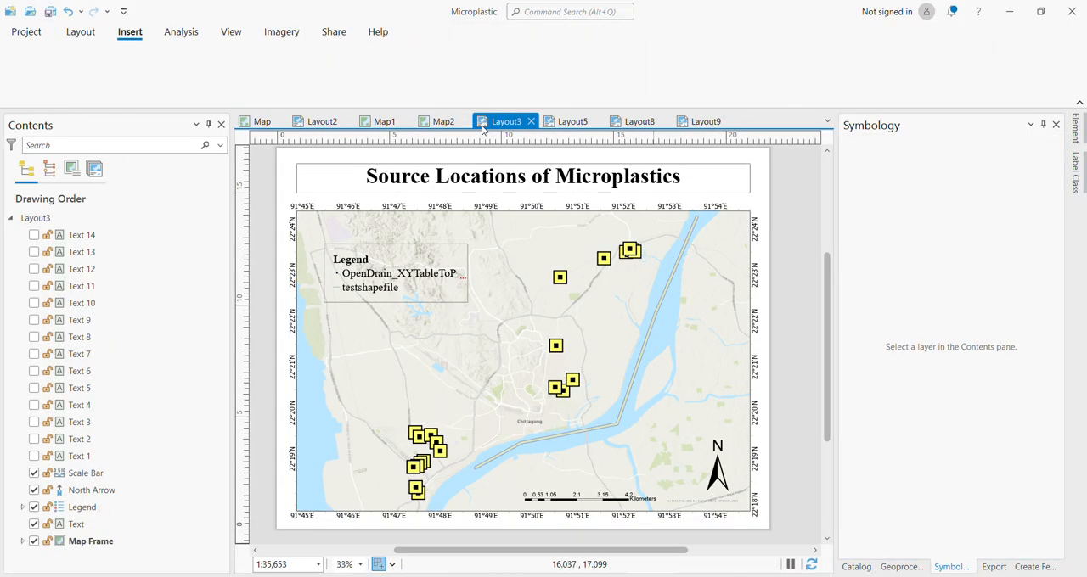
click(686, 124)
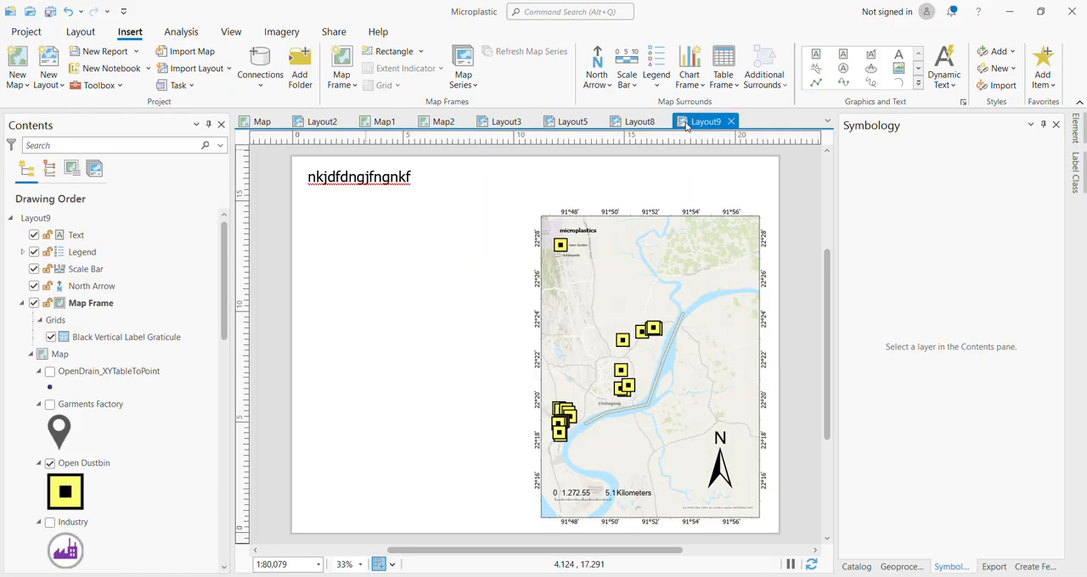
click(346, 78)
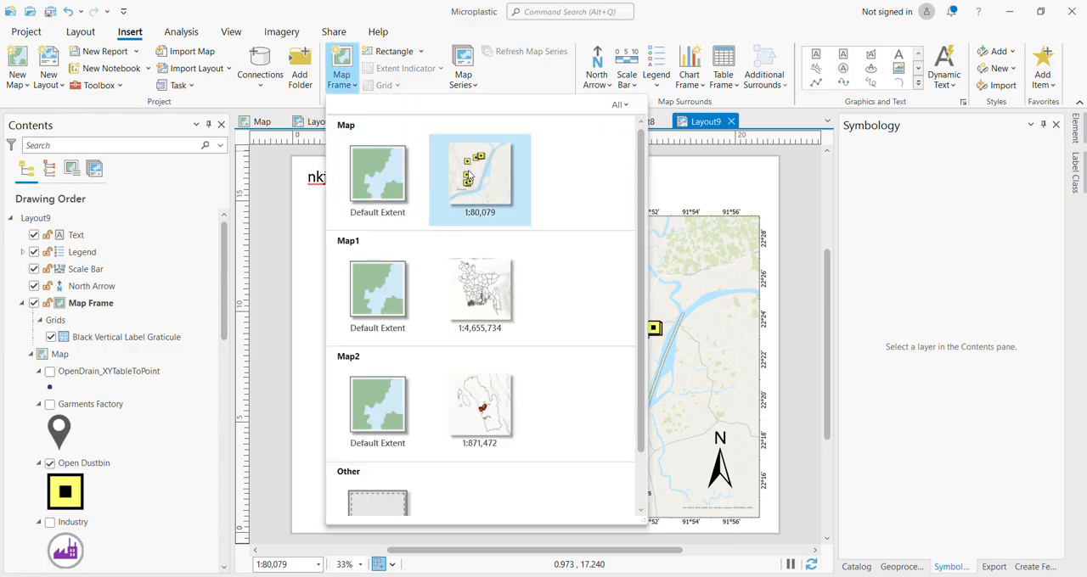
click(480, 386)
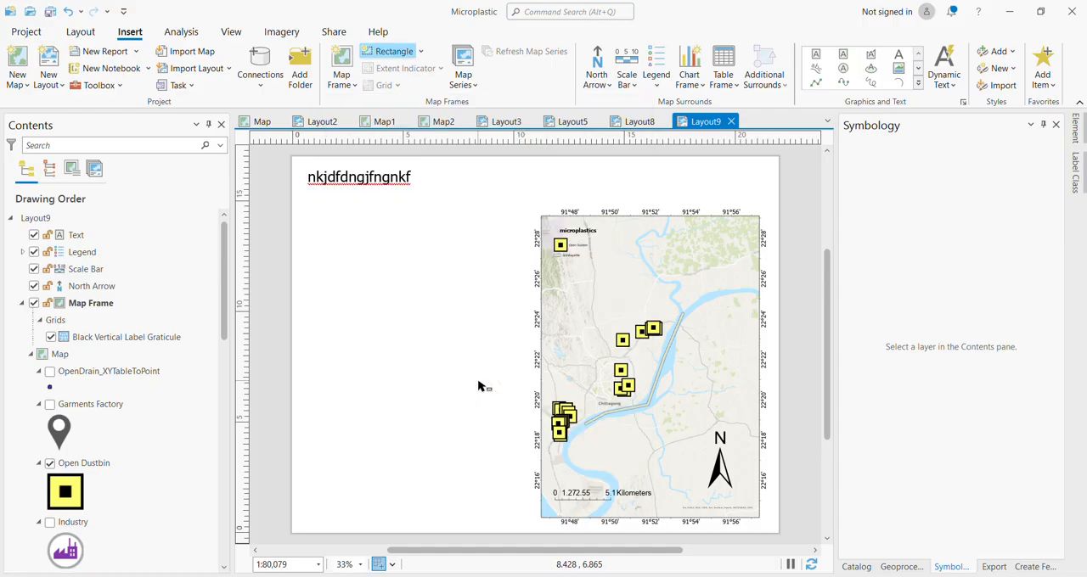
drag(314, 370, 519, 520)
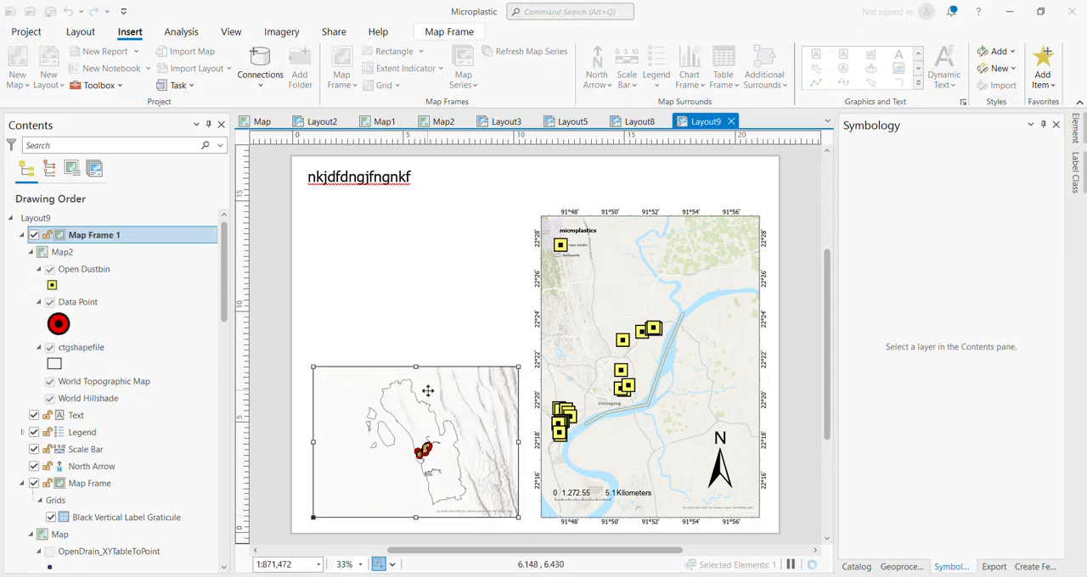
click(409, 122)
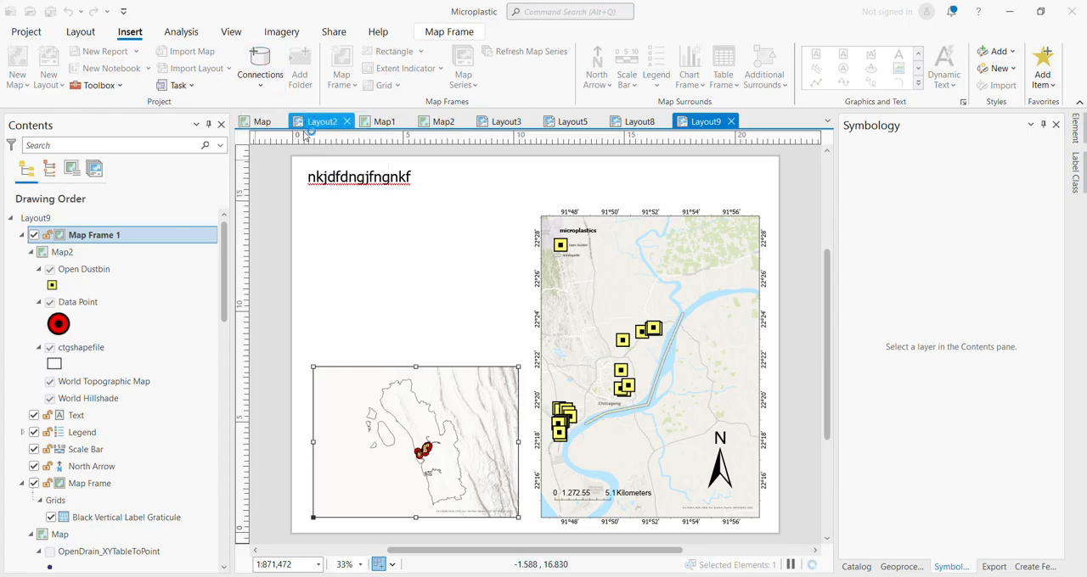
Add a map frame of Map1 at 1:4,655,734 above the Map2 frame in Layout9, matching its width, and zoom its map in one fixed increment.
click(182, 32)
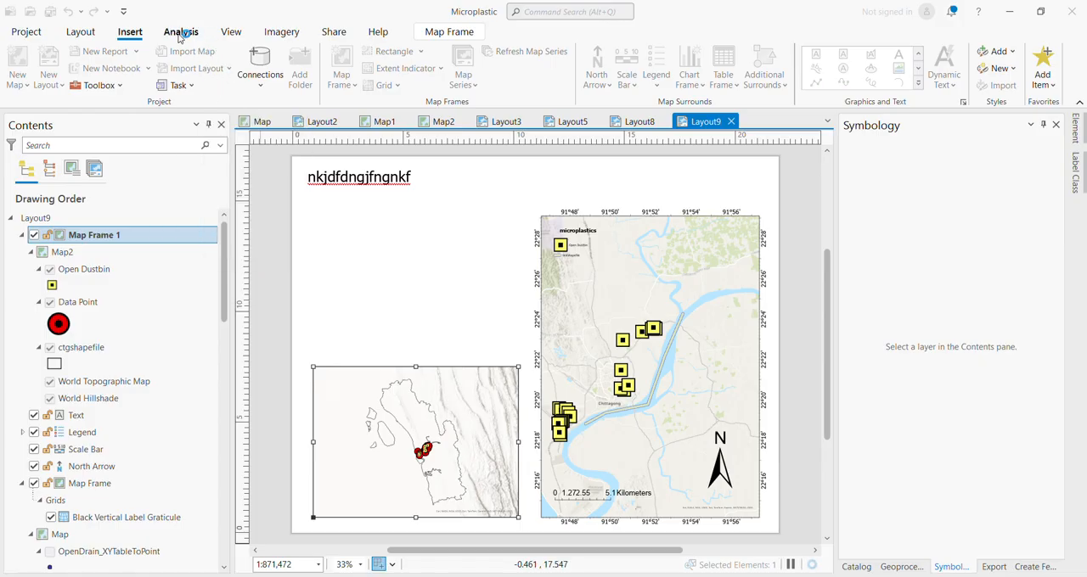
click(130, 34)
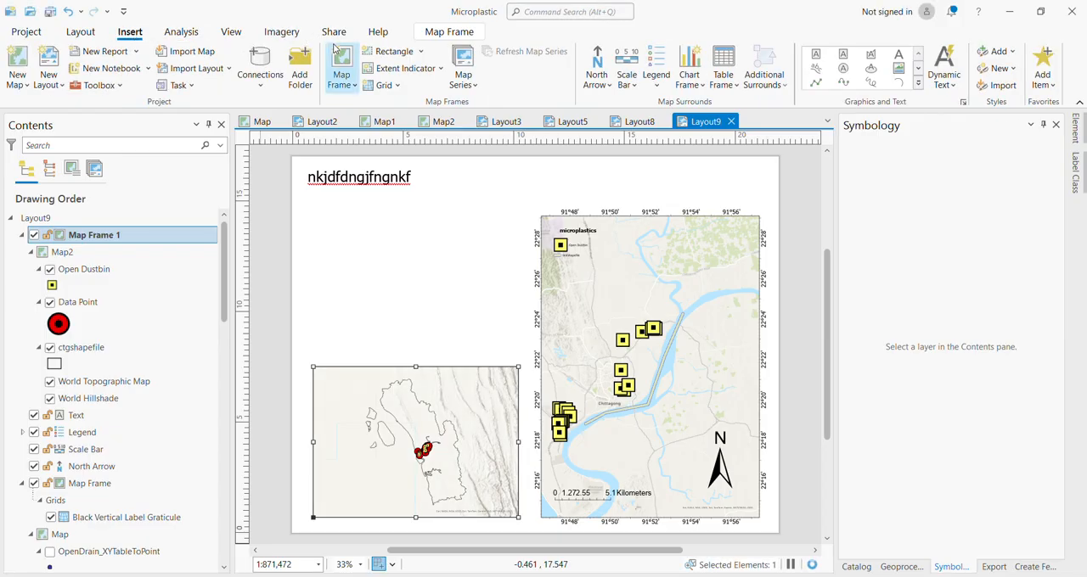
click(343, 78)
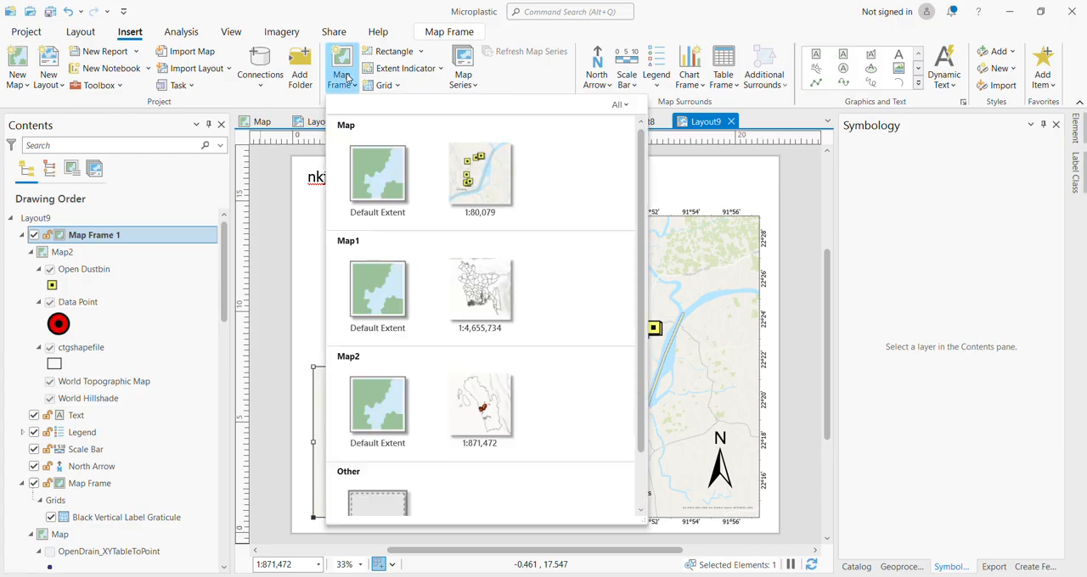
click(459, 273)
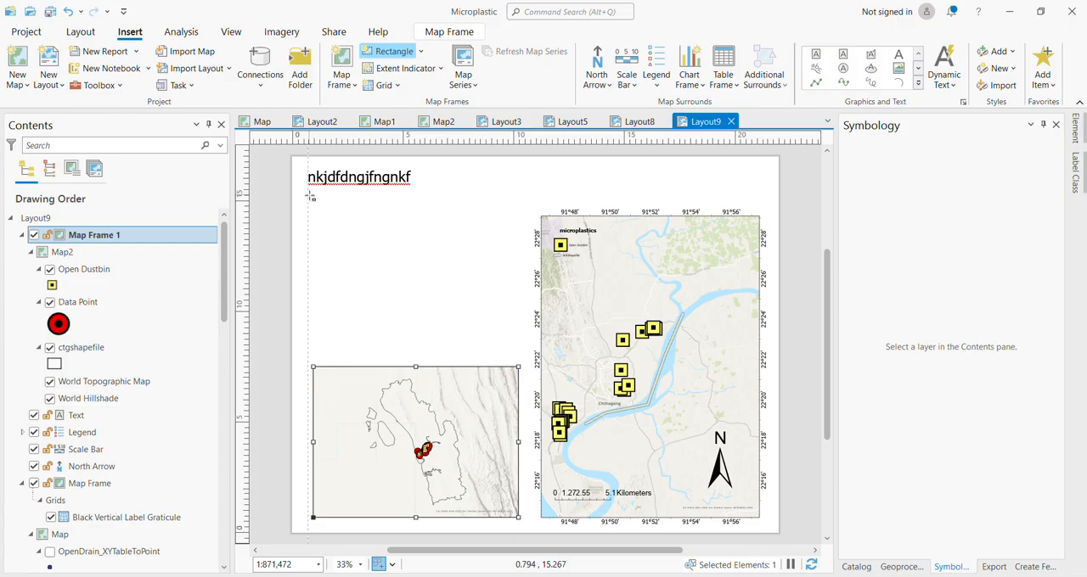
drag(309, 195, 521, 357)
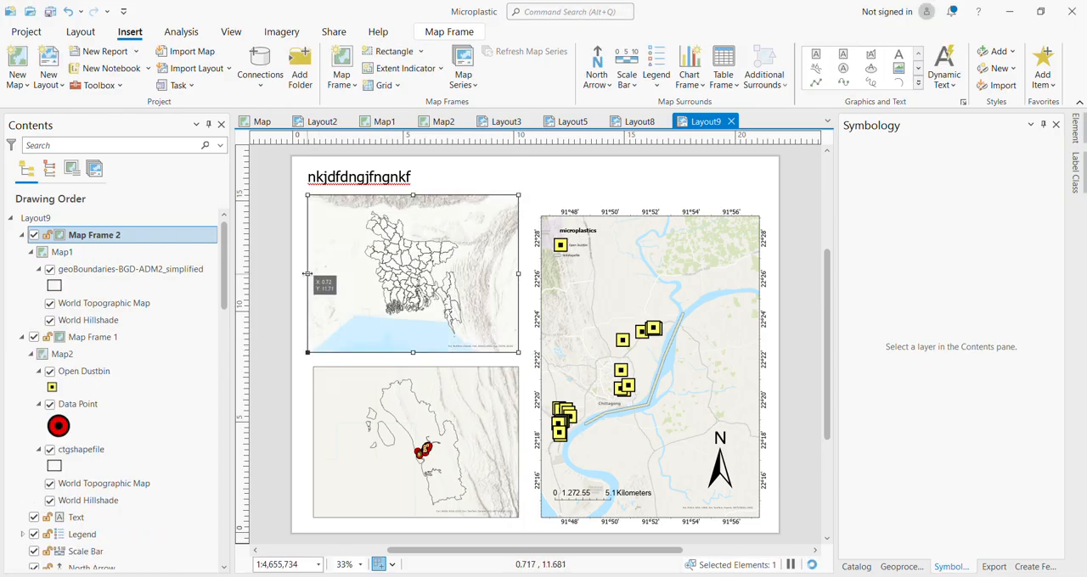
drag(308, 274, 313, 275)
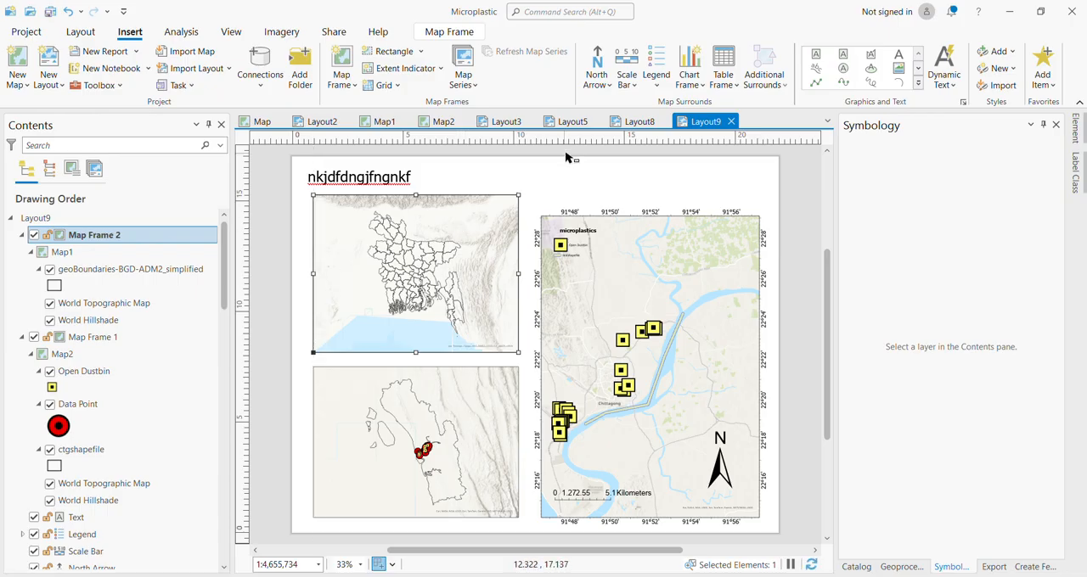
click(82, 32)
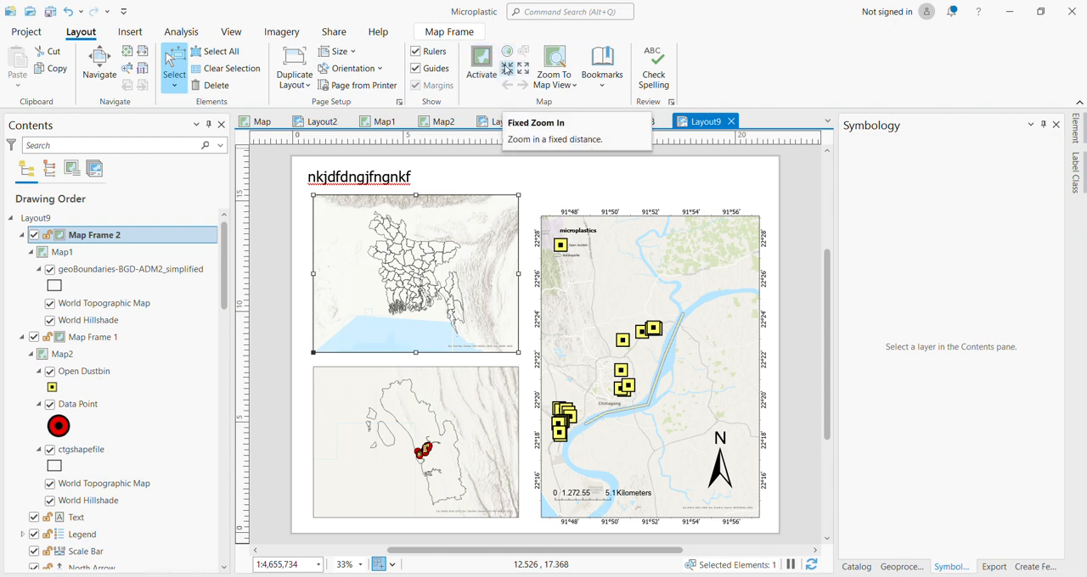
click(506, 67)
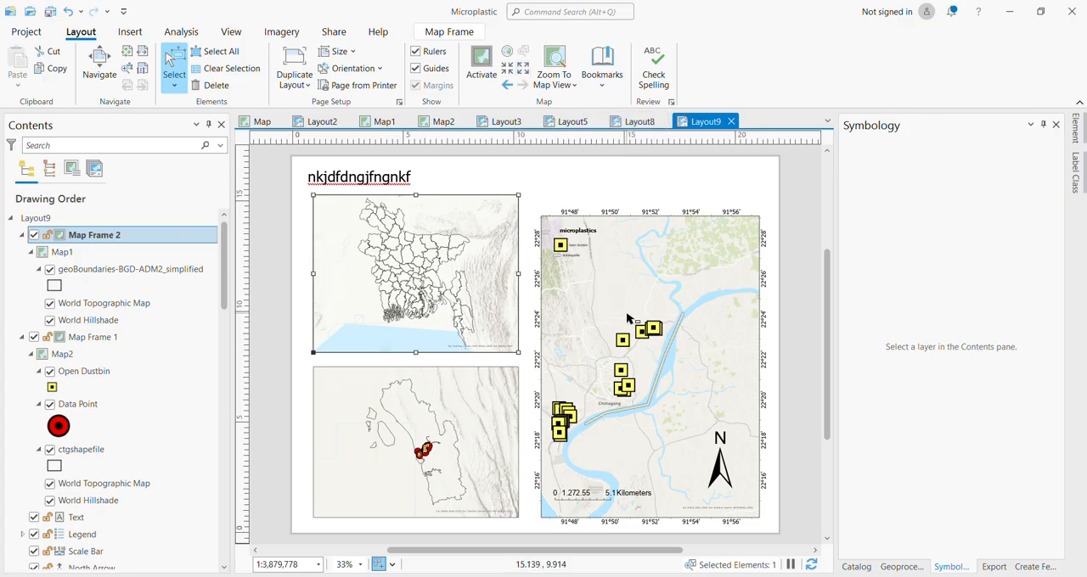
Extend the main map frame in Layout9 upward until its upper edge lines up with the upper edge of the Bangladesh frame.
click(639, 248)
click(650, 219)
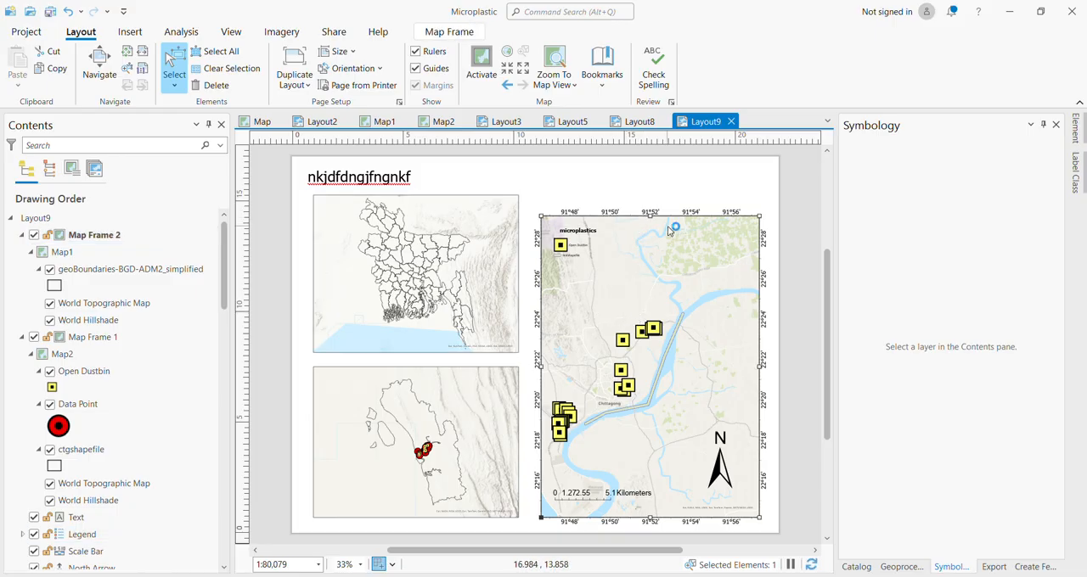
drag(650, 219, 651, 196)
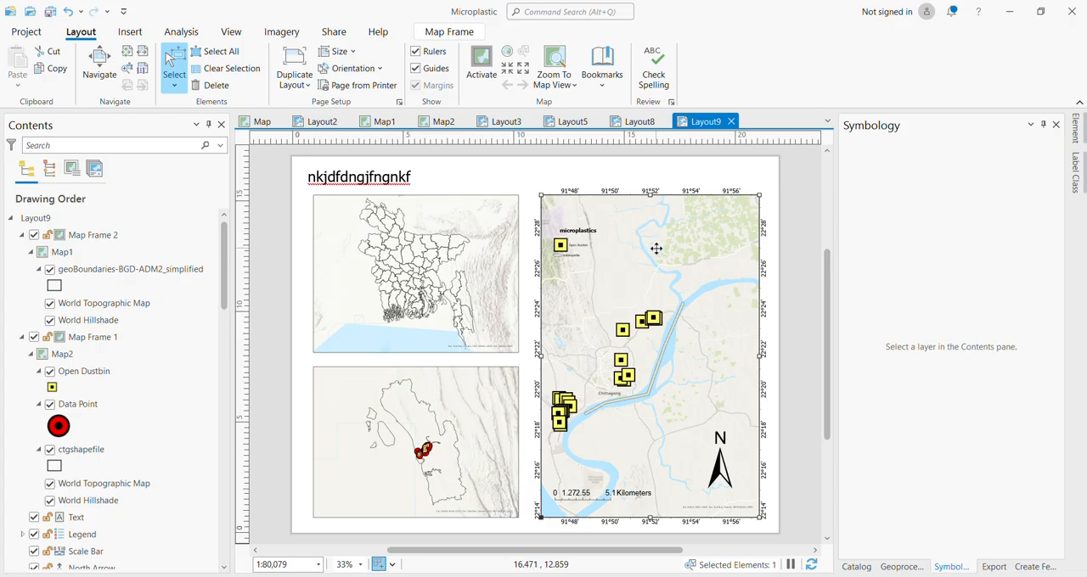
Review the layers in Map, Map1 and Map2, and compare the compositions of Layout2, Layout3, Layout5 and Layout8.
click(260, 123)
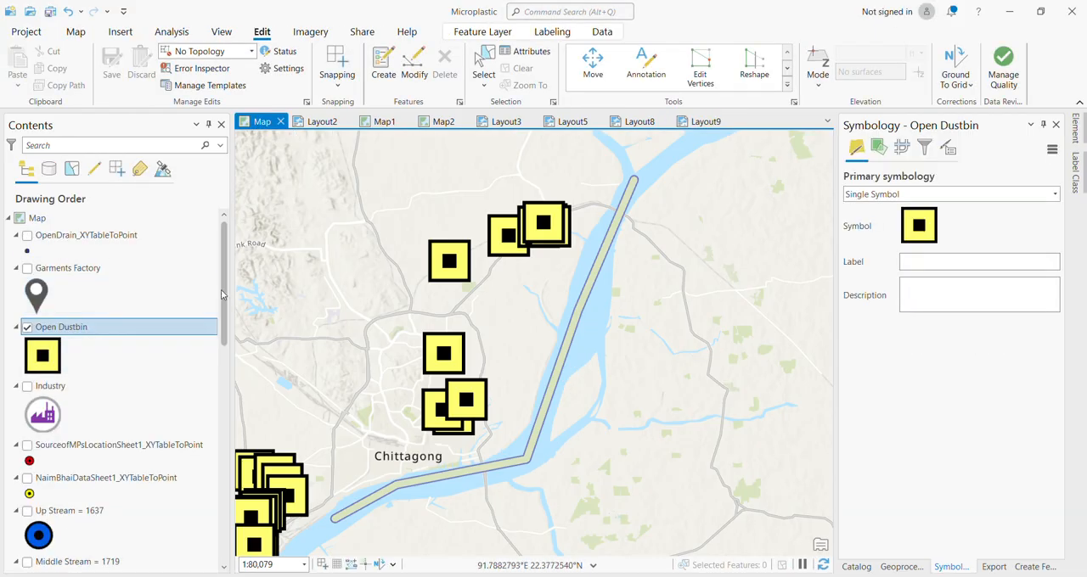
drag(222, 295, 225, 352)
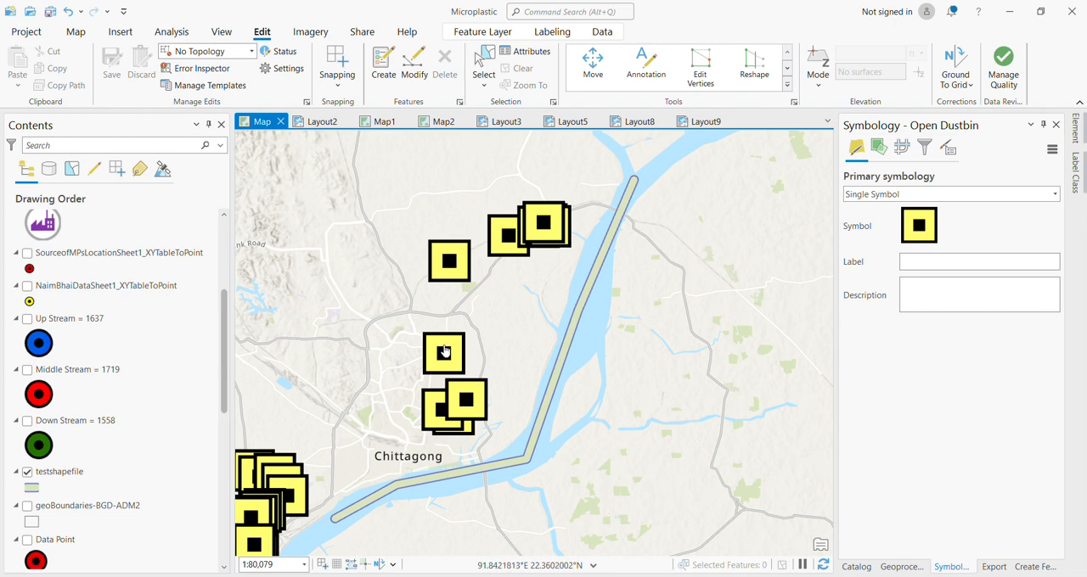
click(321, 123)
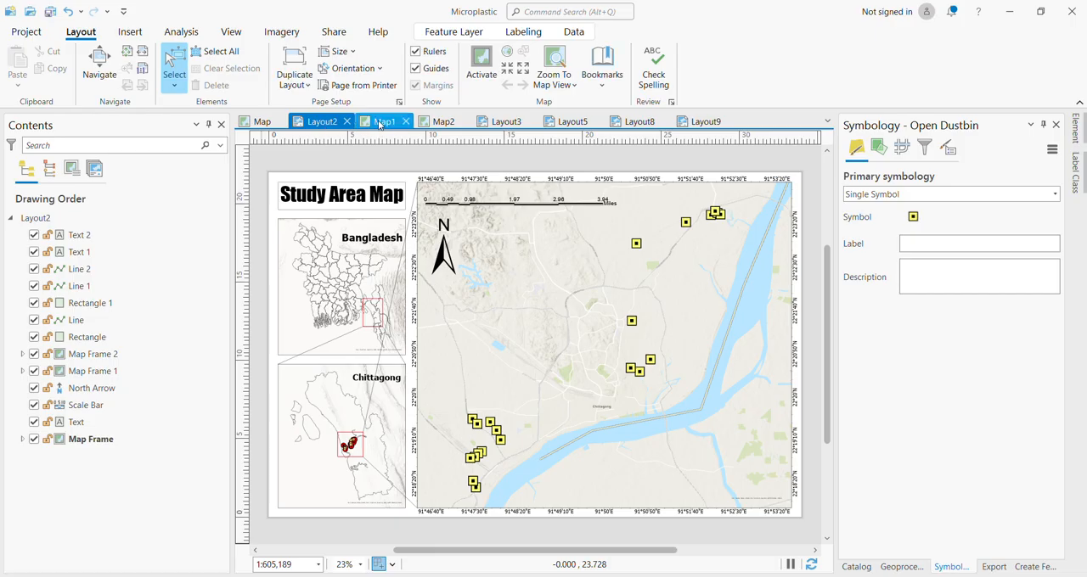
click(379, 123)
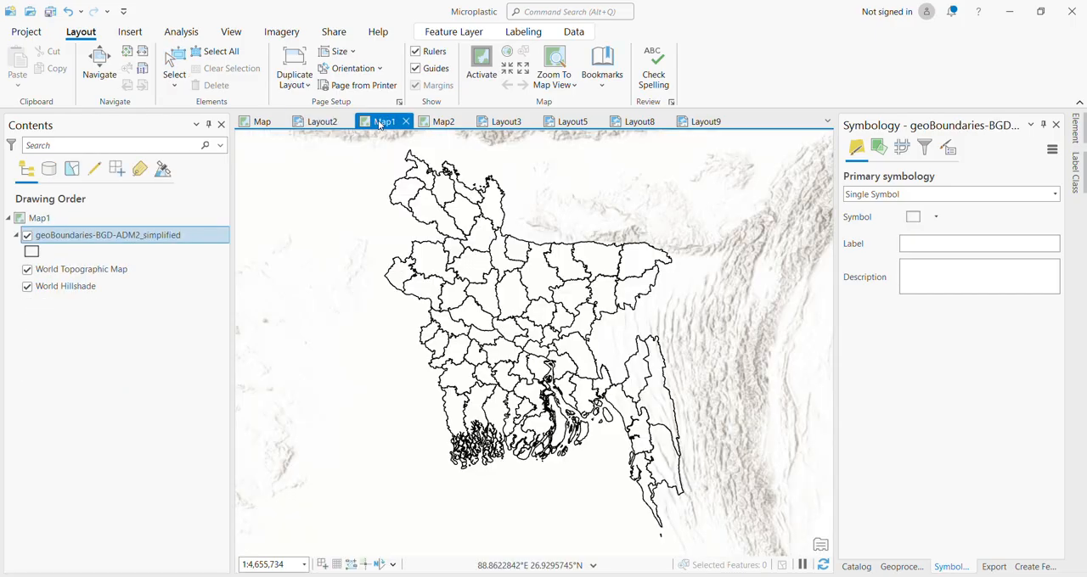
click(436, 124)
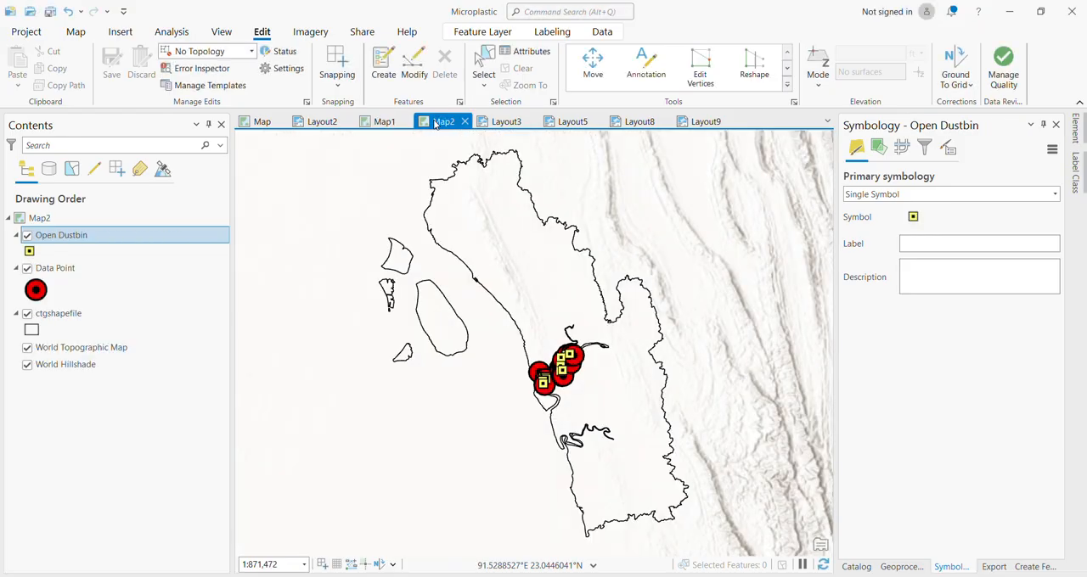
click(507, 122)
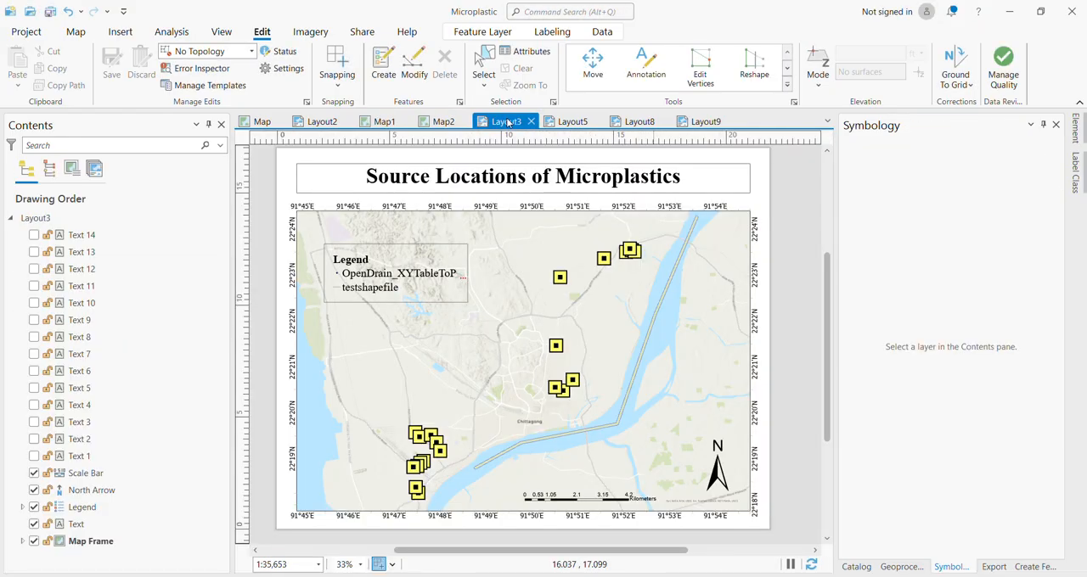
click(567, 121)
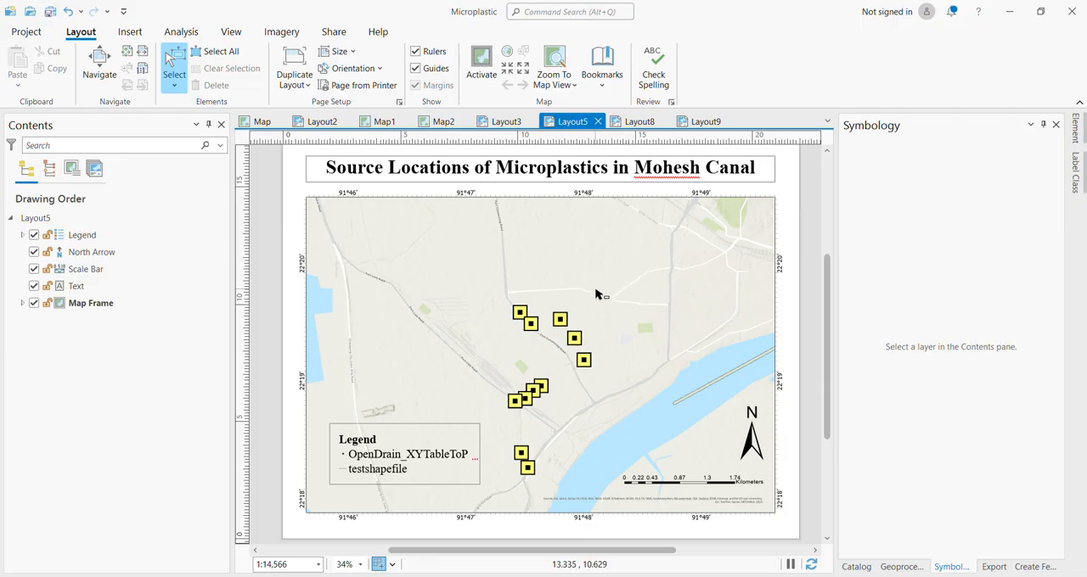
scroll(597, 294, down, 1)
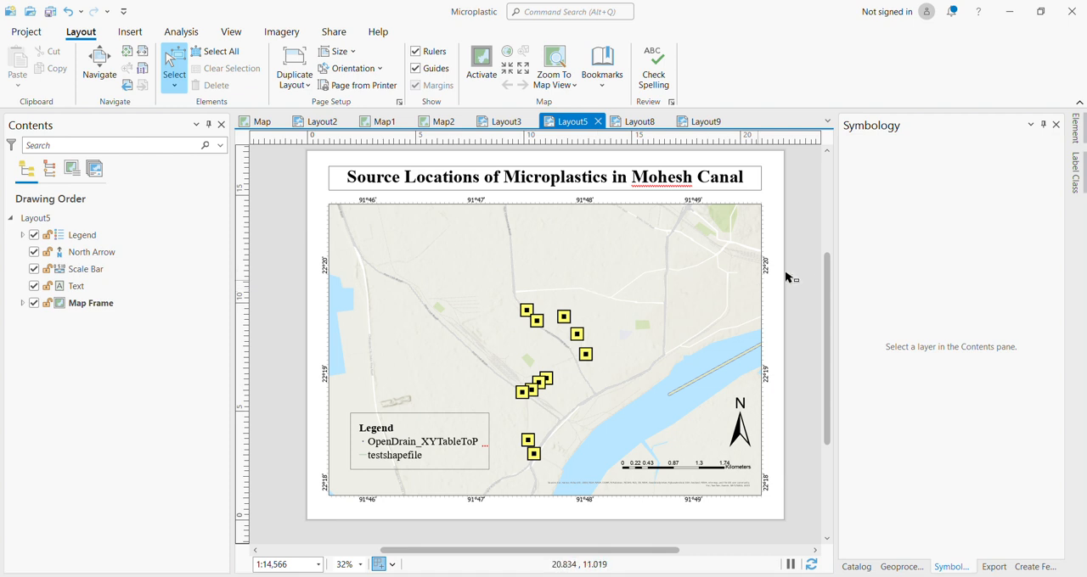
drag(831, 287, 830, 279)
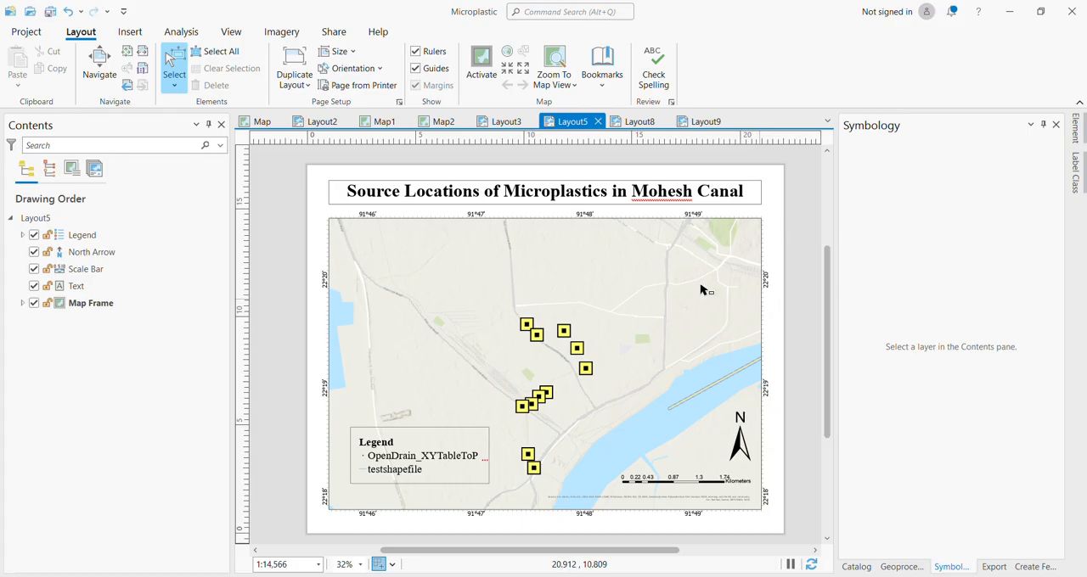
click(505, 121)
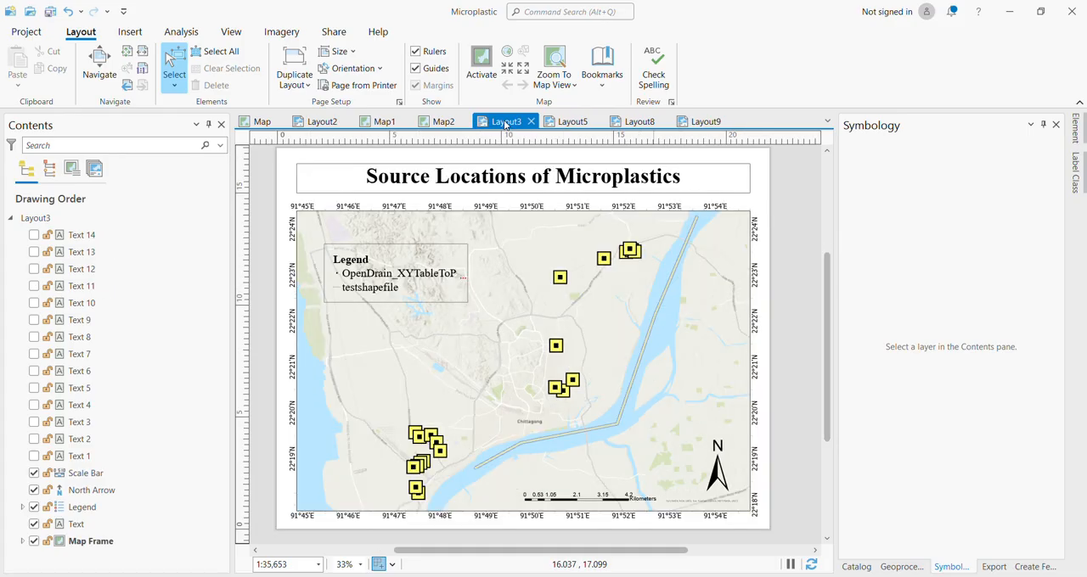
click(563, 122)
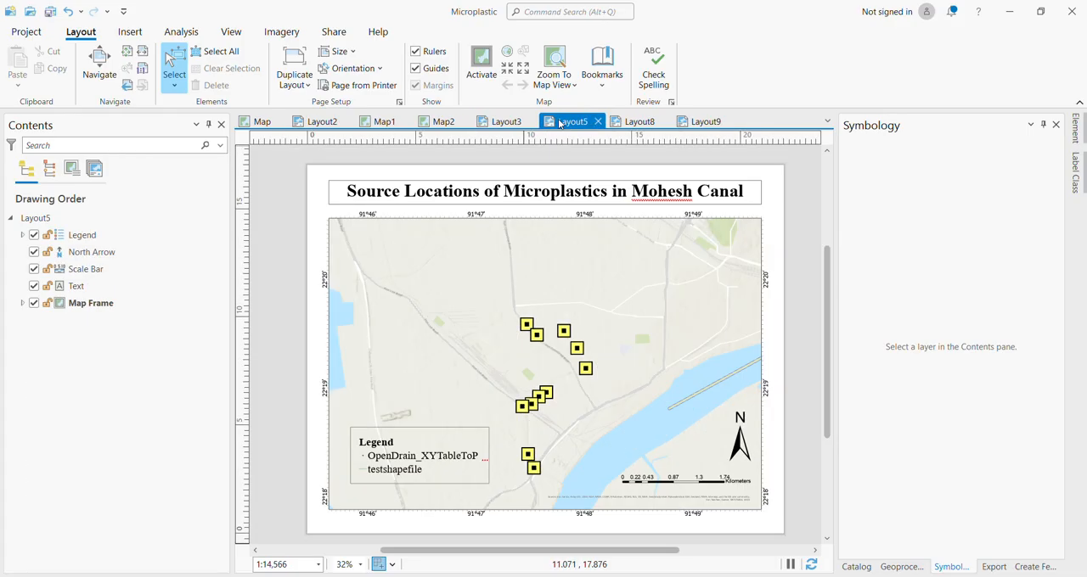
click(635, 122)
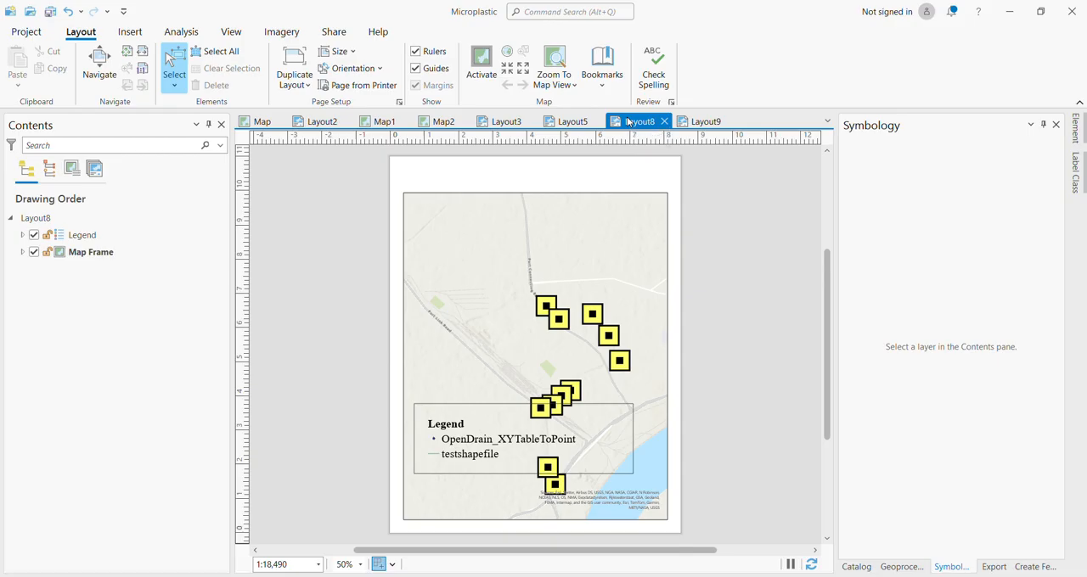
click(556, 123)
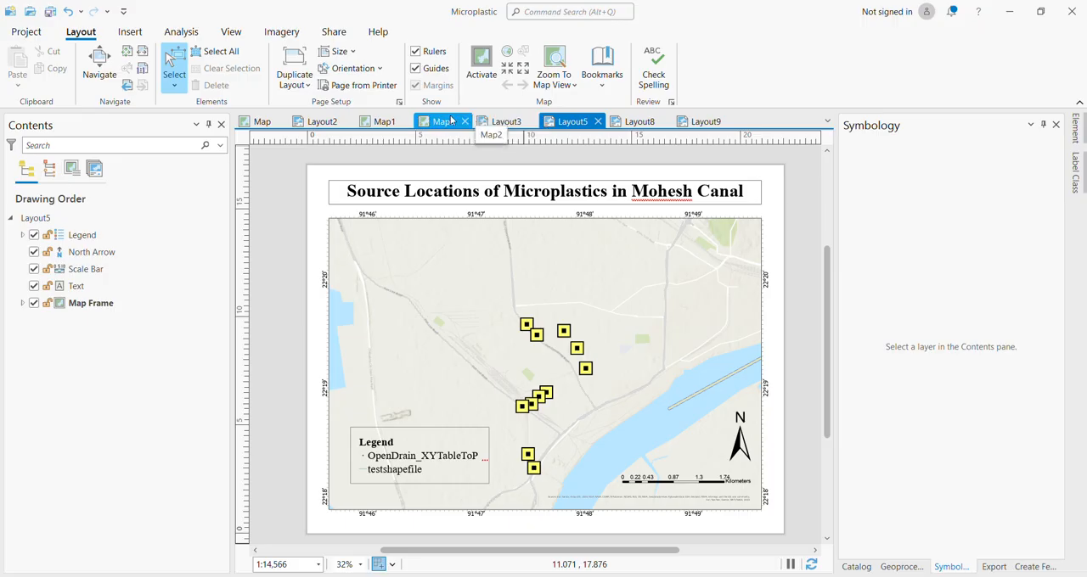
click(493, 124)
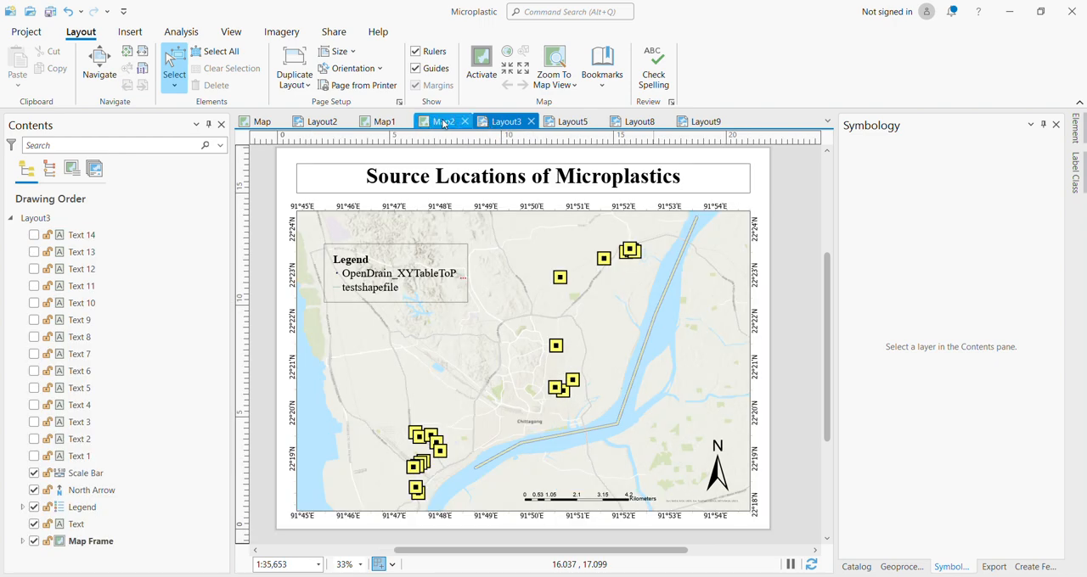